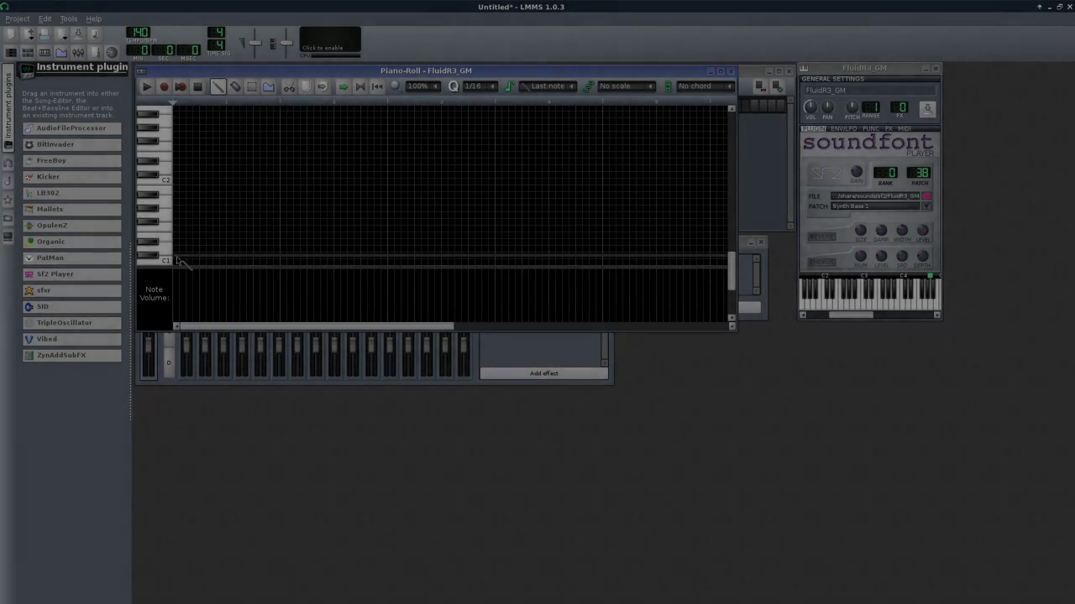
# Step: Place a C1 note on each of the four beats of the bar and preview the pattern
pyautogui.click(177, 263)
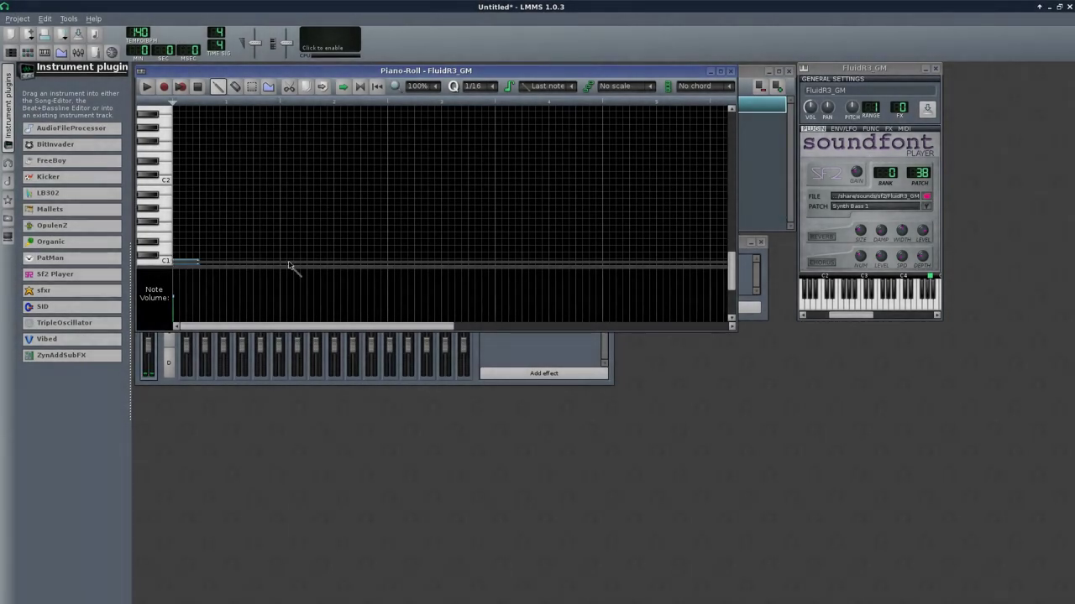
pyautogui.click(286, 263)
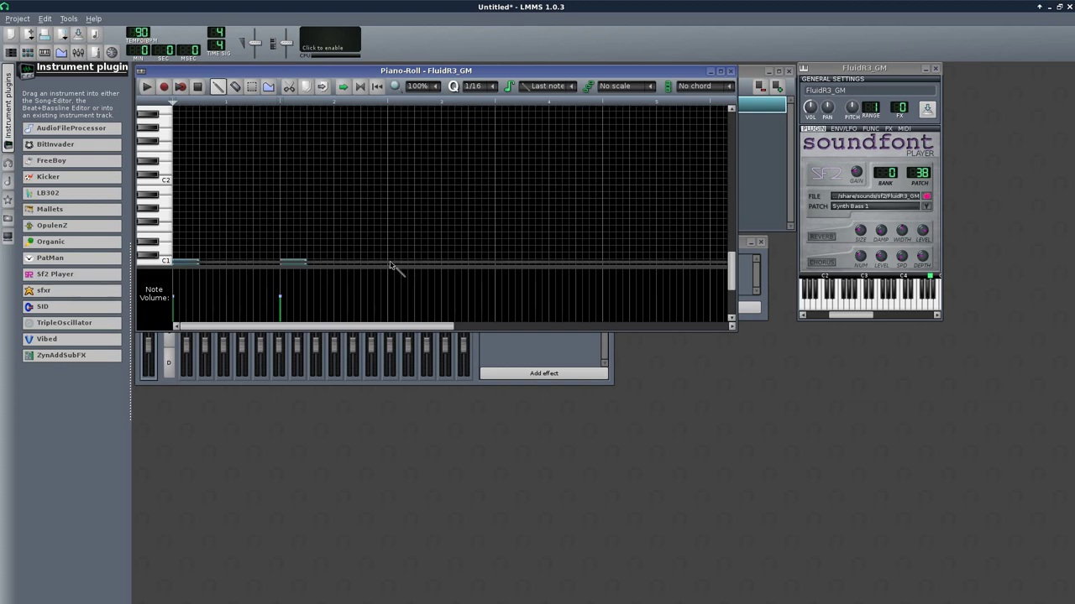
pyautogui.click(498, 264)
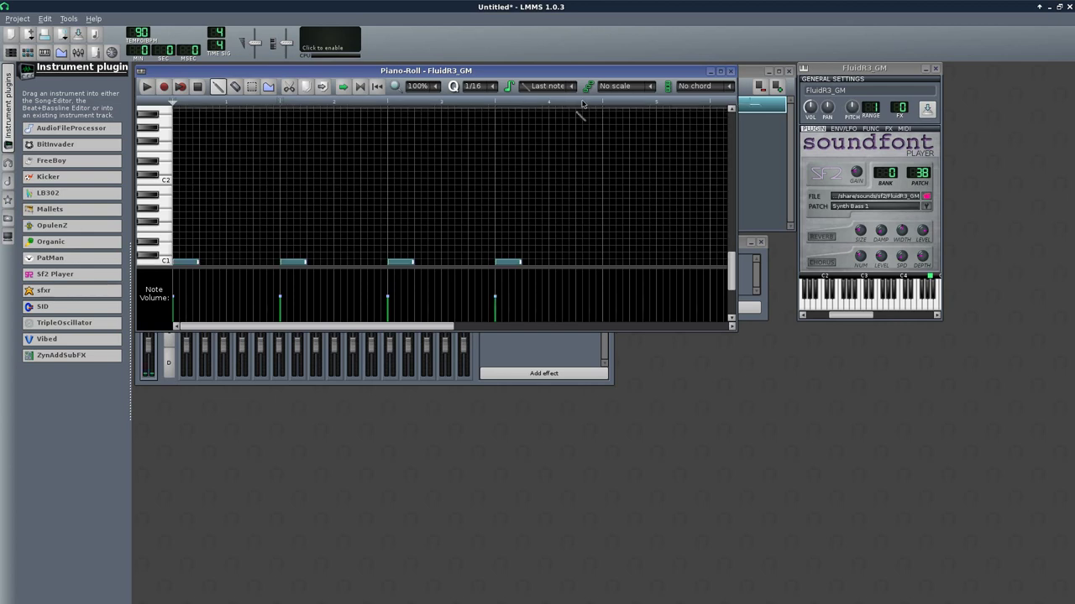
pyautogui.click(149, 87)
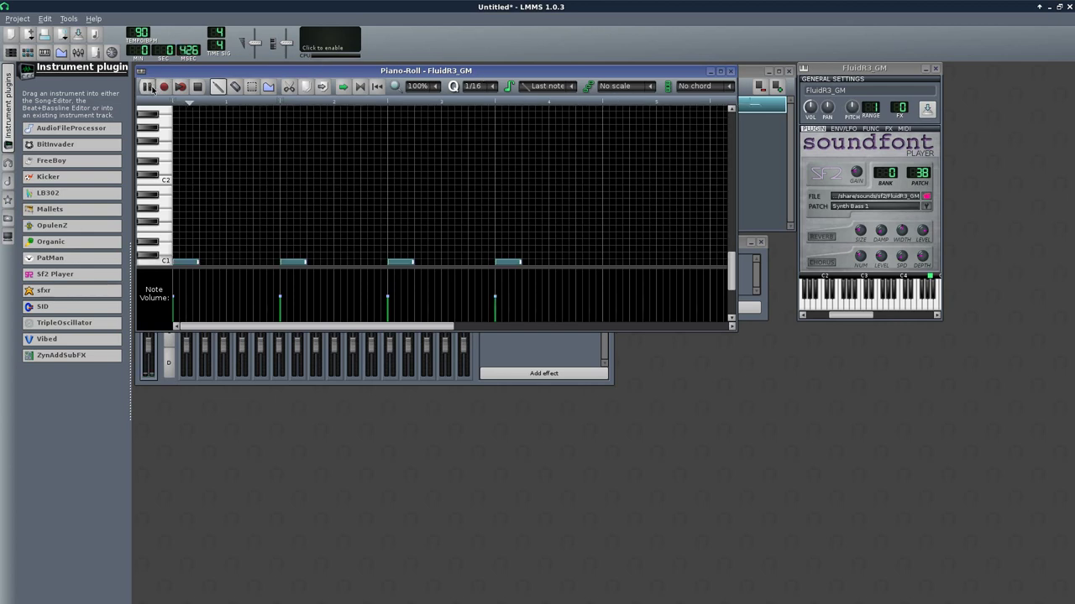
pyautogui.click(198, 88)
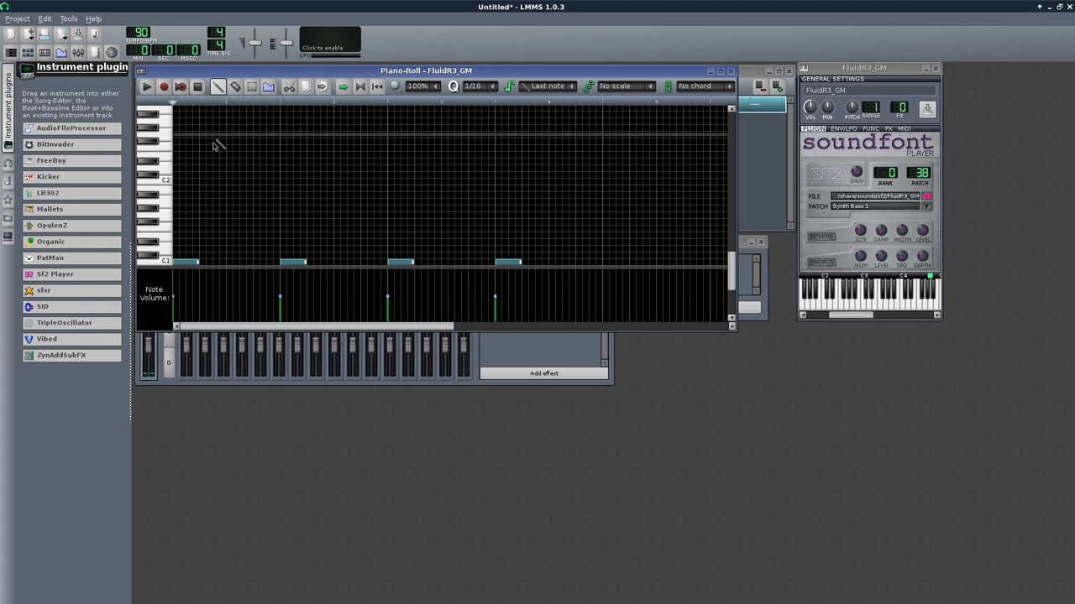
# Step: Add short C1 notes between the beats to make a busier bass rhythm, and play Beat/Bassline 0
pyautogui.click(229, 262)
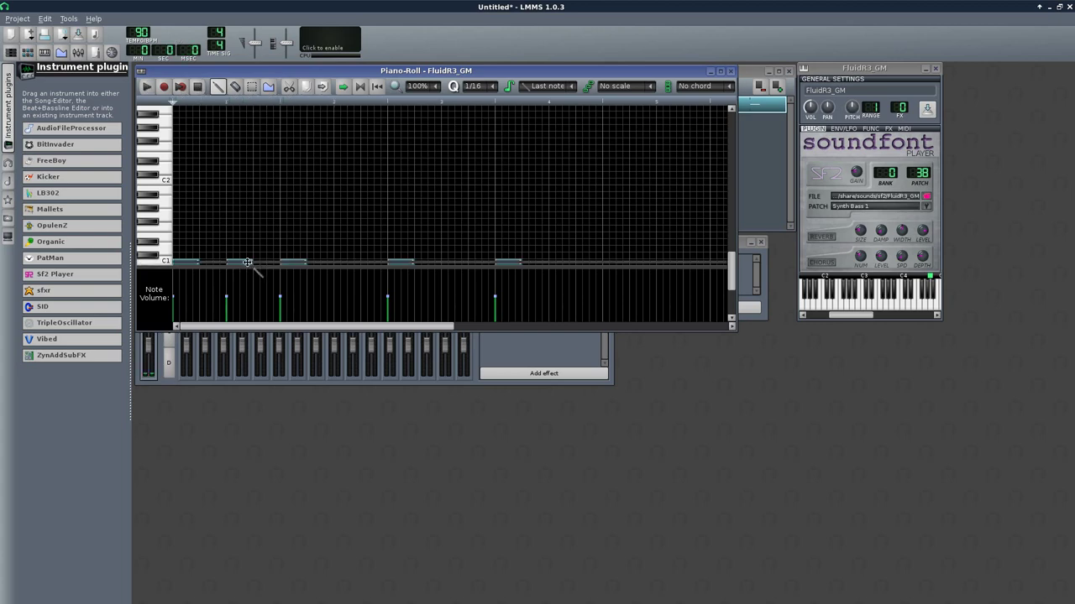
pyautogui.moveTo(239, 263); pyautogui.dragTo(218, 261)
pyautogui.click(267, 263)
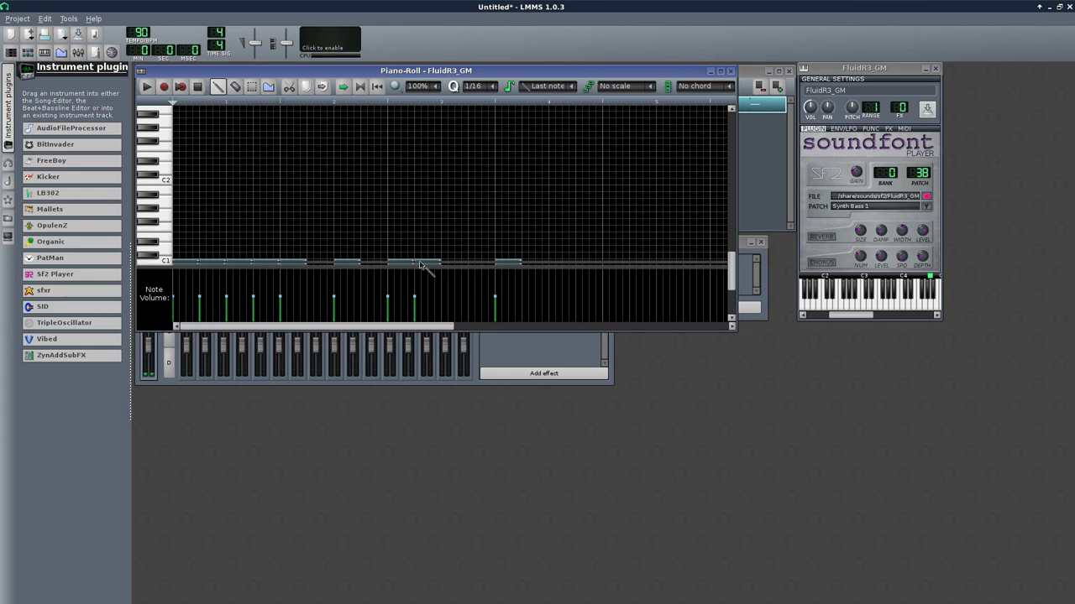
pyautogui.click(760, 197)
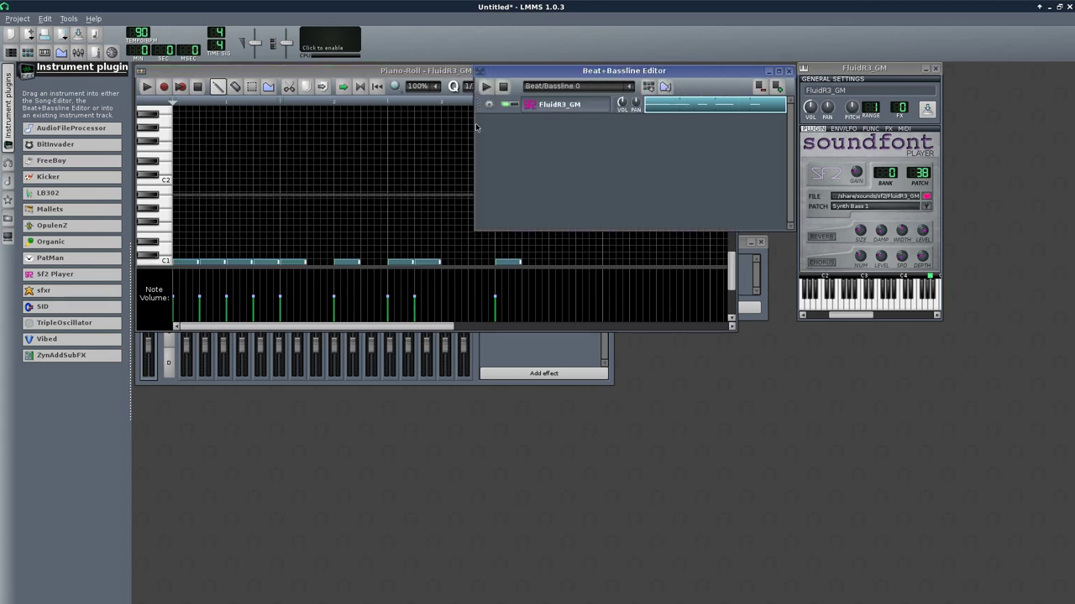
pyautogui.click(486, 88)
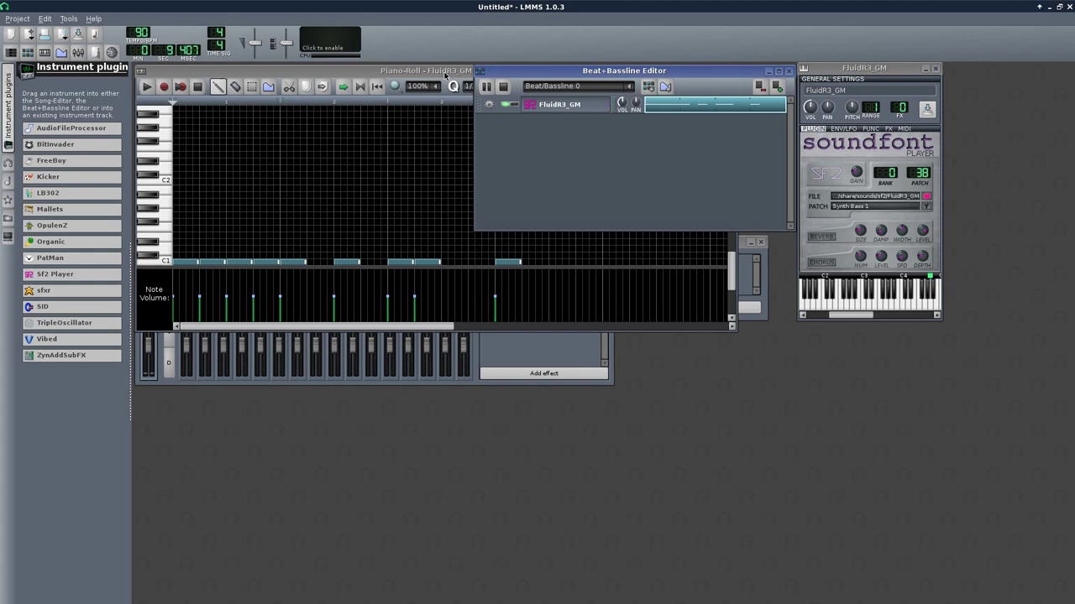
# Step: Draw a long Beat/Bassline 0 block from the start of the song, and play the song with loop points enabled
pyautogui.moveTo(445, 75); pyautogui.dragTo(466, 283)
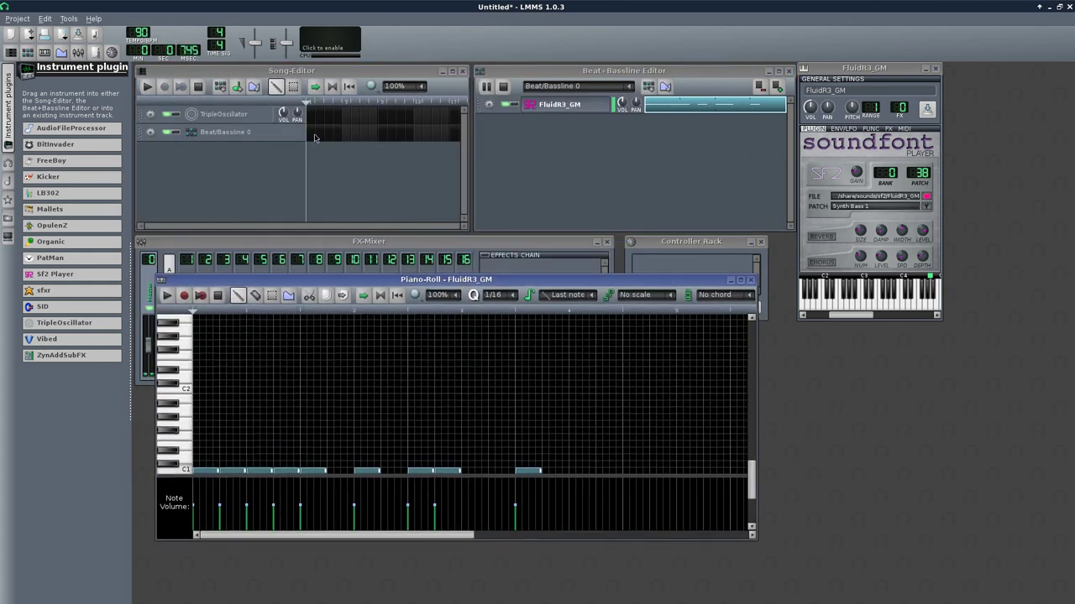
pyautogui.click(315, 138)
pyautogui.moveTo(340, 135); pyautogui.dragTo(448, 135)
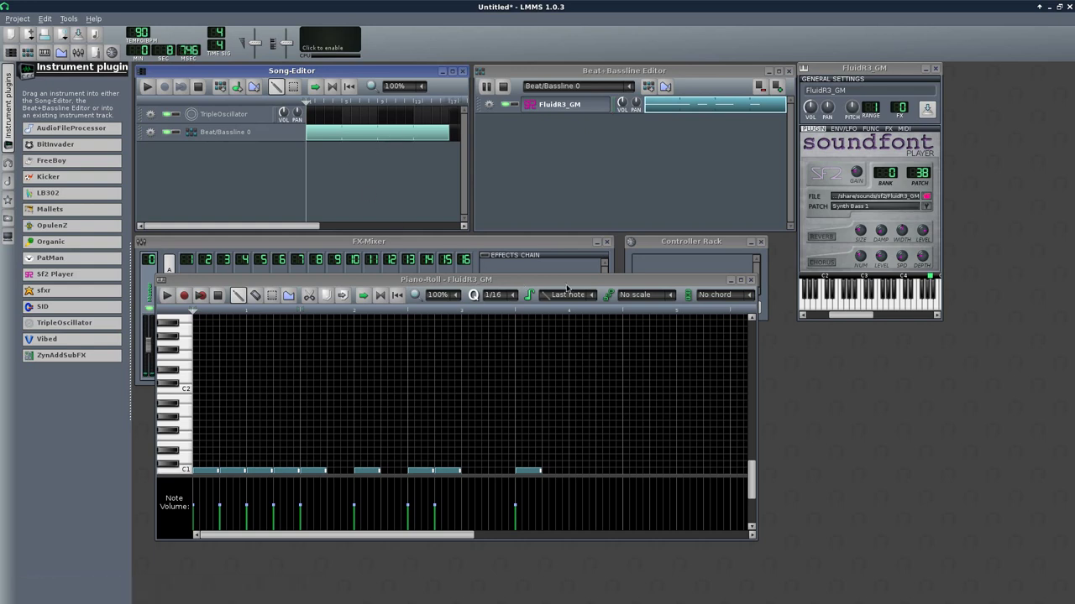
pyautogui.click(331, 87)
pyautogui.click(147, 86)
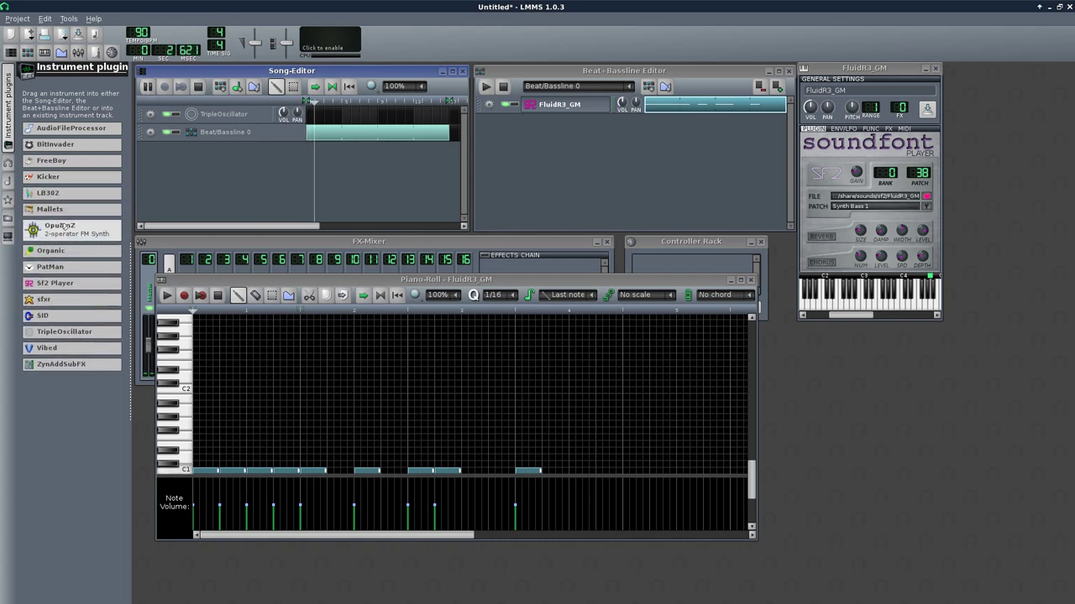
# Step: Add a second Sf2 Player track to the Beat+Bassline Editor and load FluidR3_GM.sf2 into it
pyautogui.moveTo(50, 281); pyautogui.dragTo(640, 183)
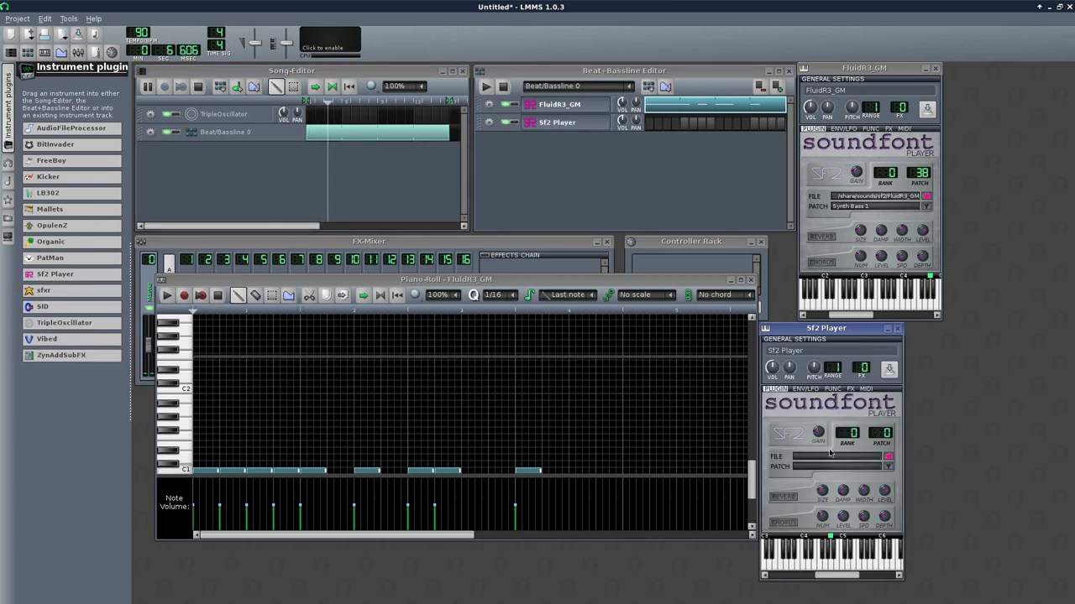
pyautogui.click(887, 457)
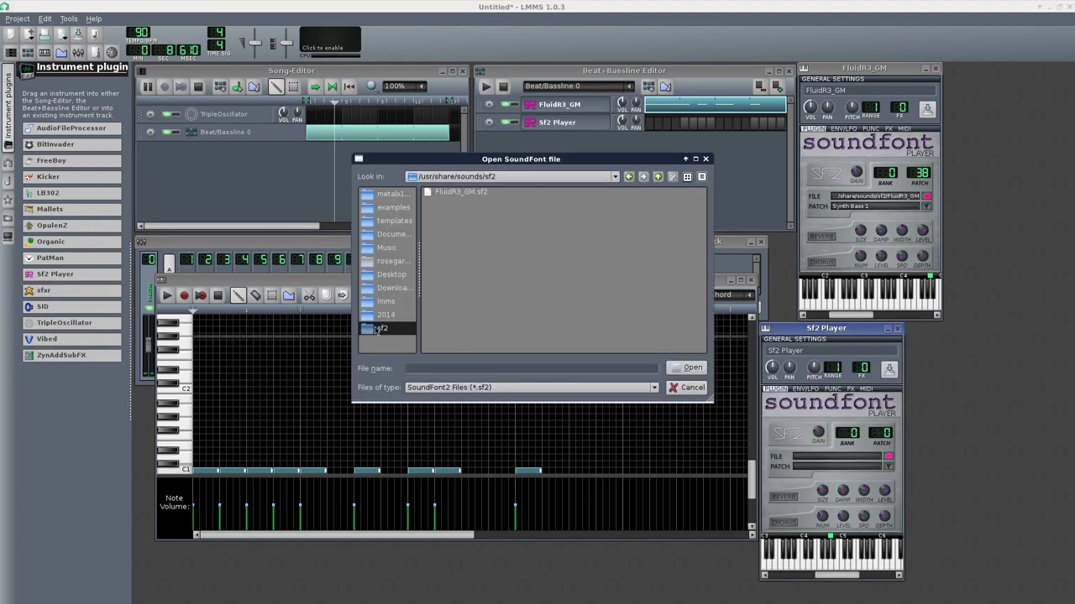
pyautogui.doubleClick(453, 192)
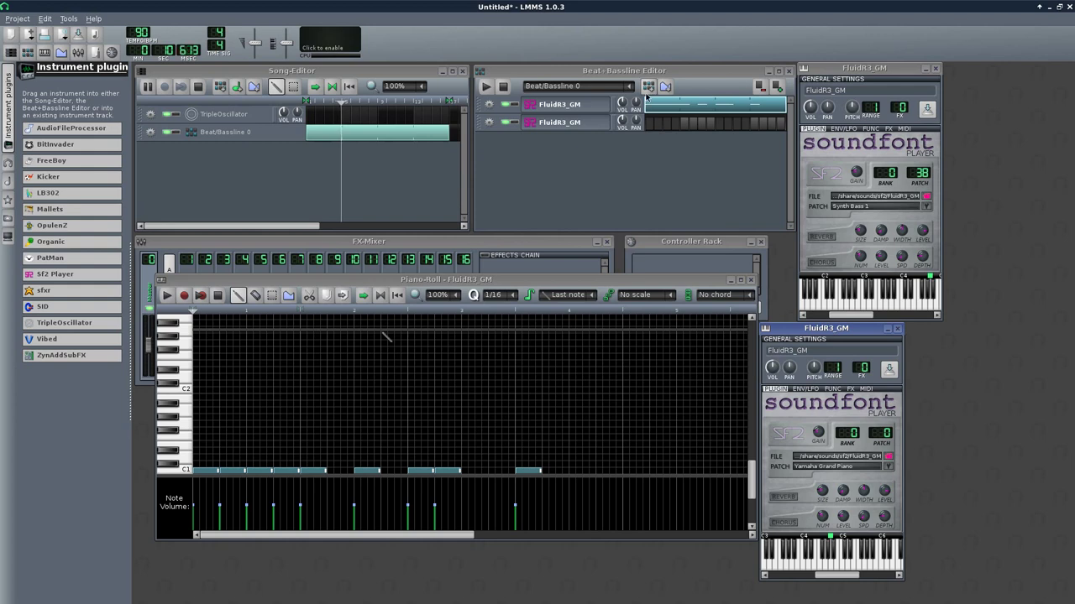
# Step: Create Beat/Bassline 1 and draw its song block to the same length as the Beat/Bassline 0 block
pyautogui.click(648, 86)
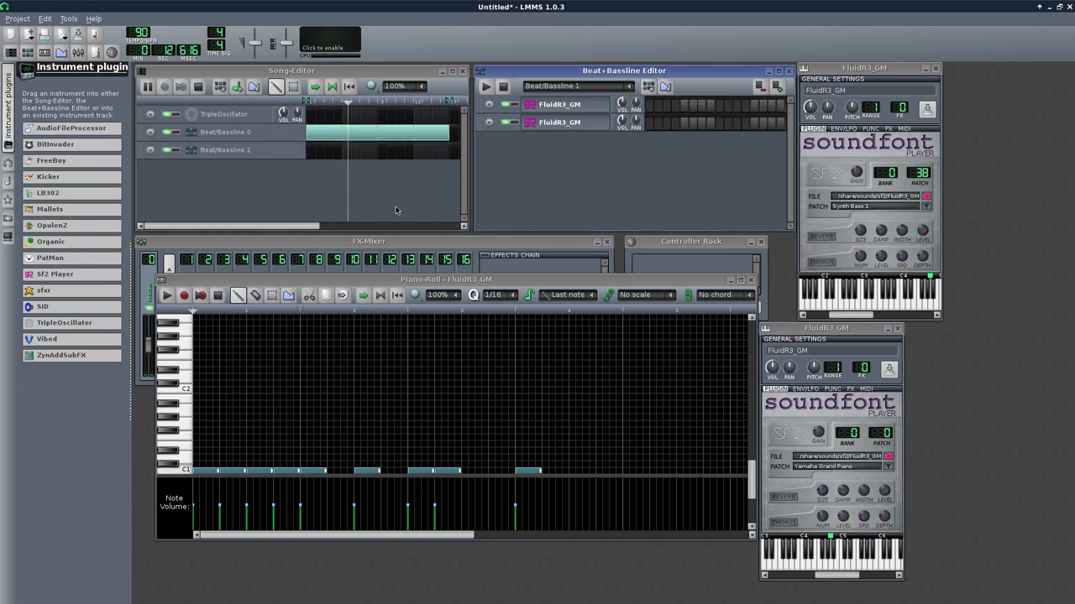
pyautogui.click(311, 150)
pyautogui.moveTo(313, 150); pyautogui.dragTo(449, 152)
# Step: Set the second soundfont track's patch to 35, Fretless Bass
pyautogui.click(889, 466)
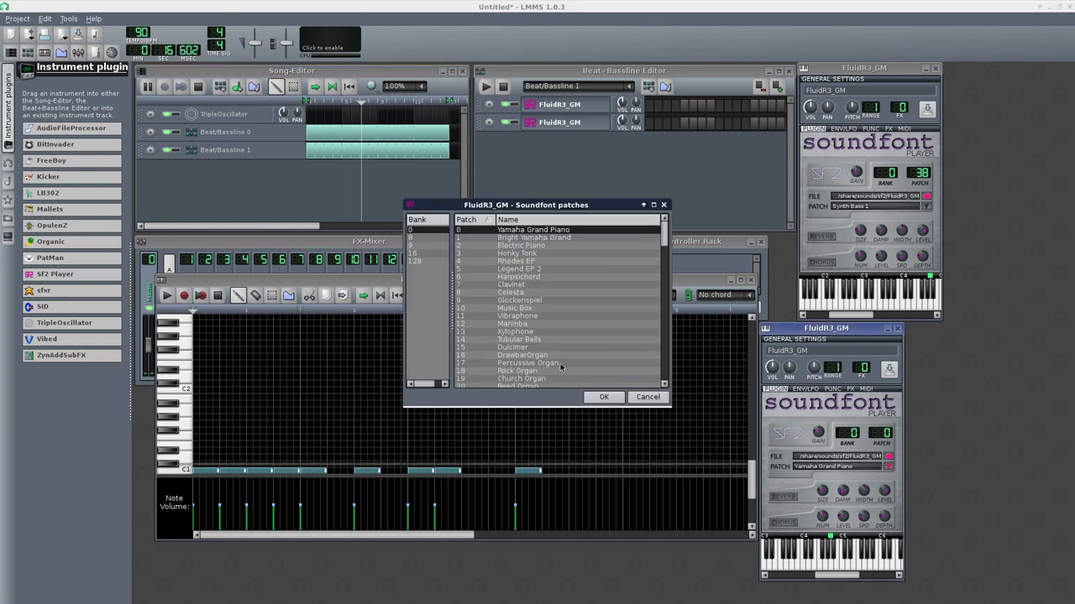
pyautogui.scroll(-7, 554, 357)
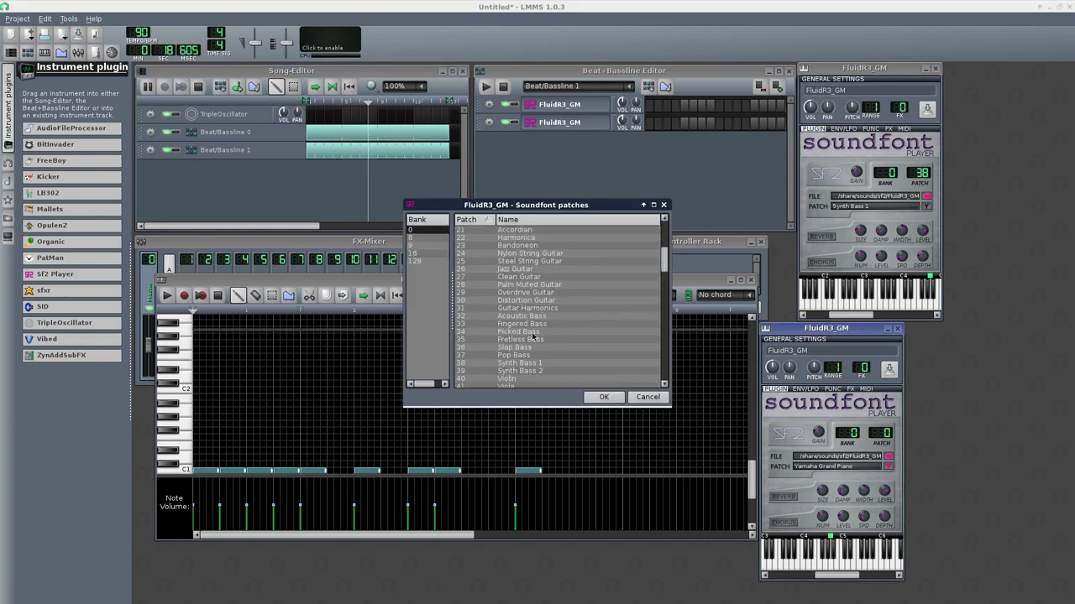
pyautogui.click(532, 339)
pyautogui.click(604, 397)
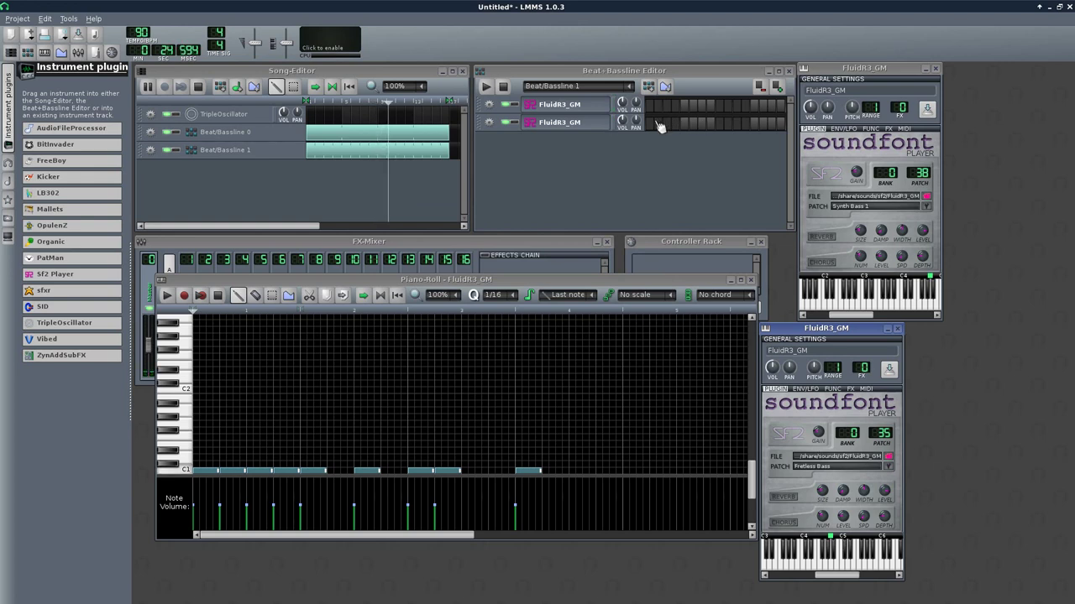
# Step: Enable steps 1, 2, 5, 9, 10 and 13 for the Fretless Bass track in Beat/Bassline 1, and lower its volume
pyautogui.moveTo(652, 125); pyautogui.dragTo(660, 126)
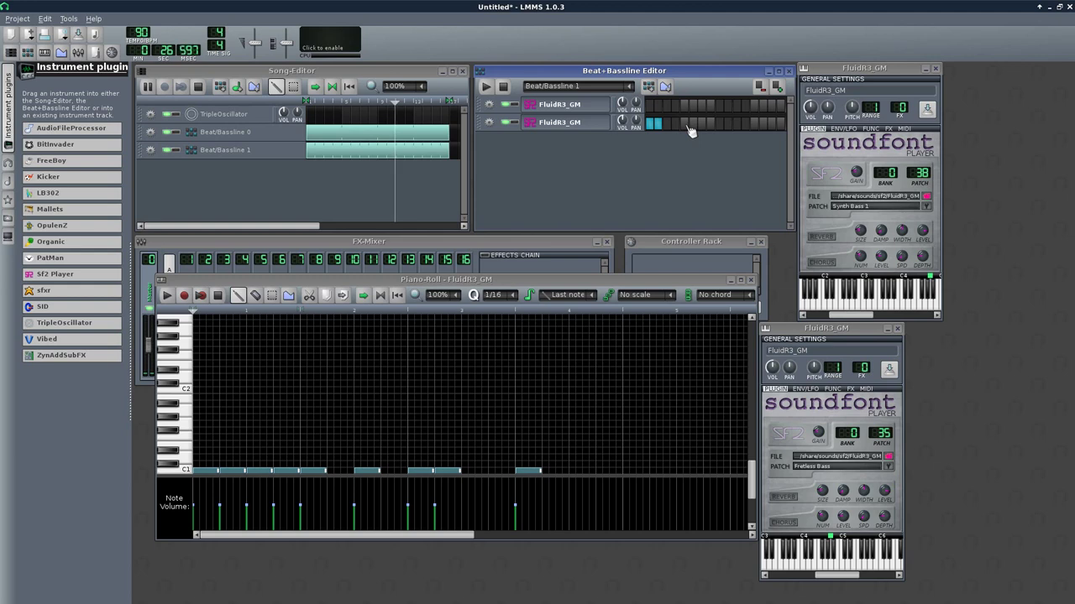
pyautogui.click(684, 126)
pyautogui.click(719, 125)
pyautogui.click(753, 125)
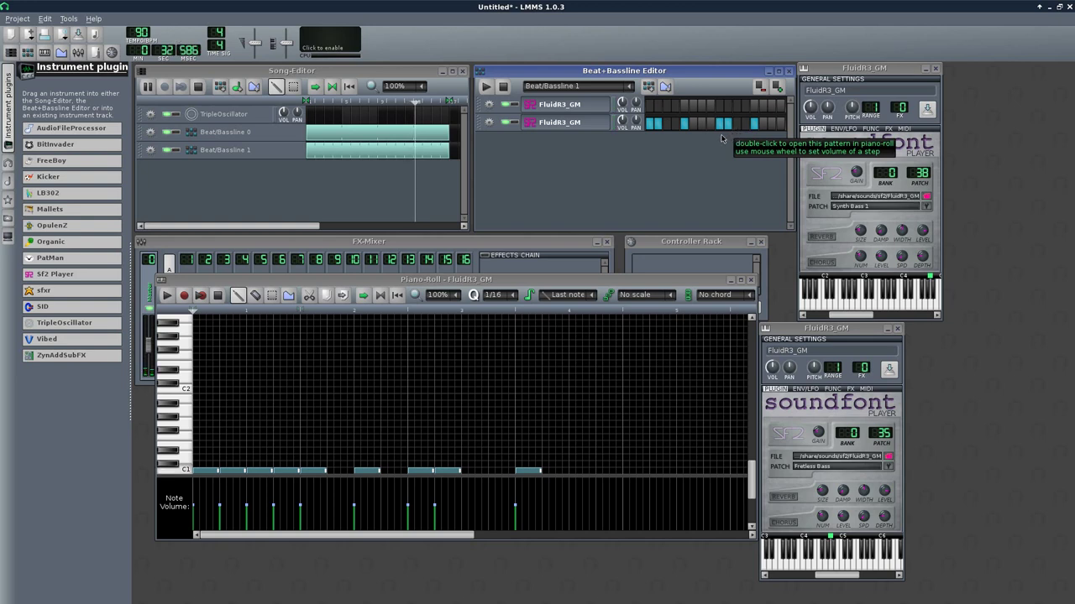
pyautogui.click(621, 122)
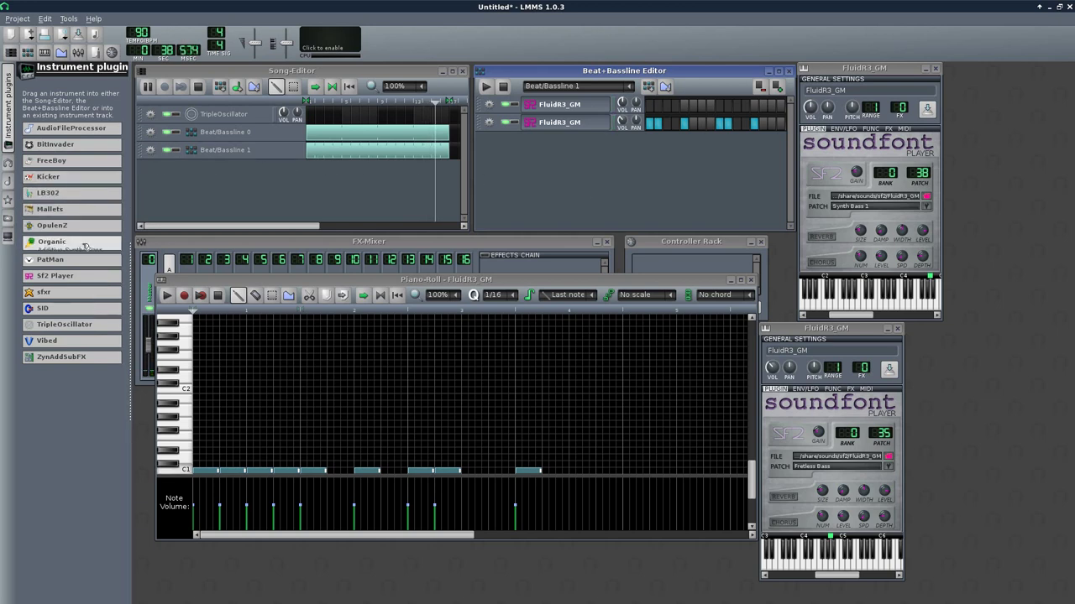
# Step: Add a third Sf2 Player track, then create Beat/Bassline 2 with a song block as long as the others
pyautogui.moveTo(80, 283); pyautogui.dragTo(646, 167)
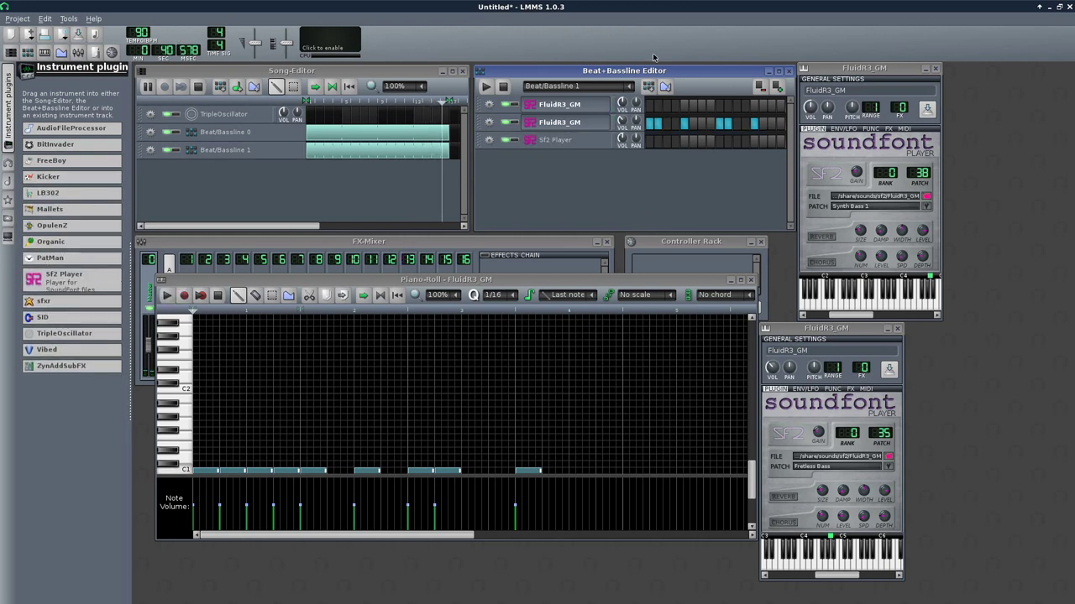
pyautogui.click(651, 89)
pyautogui.click(312, 172)
pyautogui.moveTo(317, 171); pyautogui.dragTo(448, 170)
# Step: Load the FluidR3_GM.sf2 soundfont into the third Sf2 Player track
pyautogui.click(554, 140)
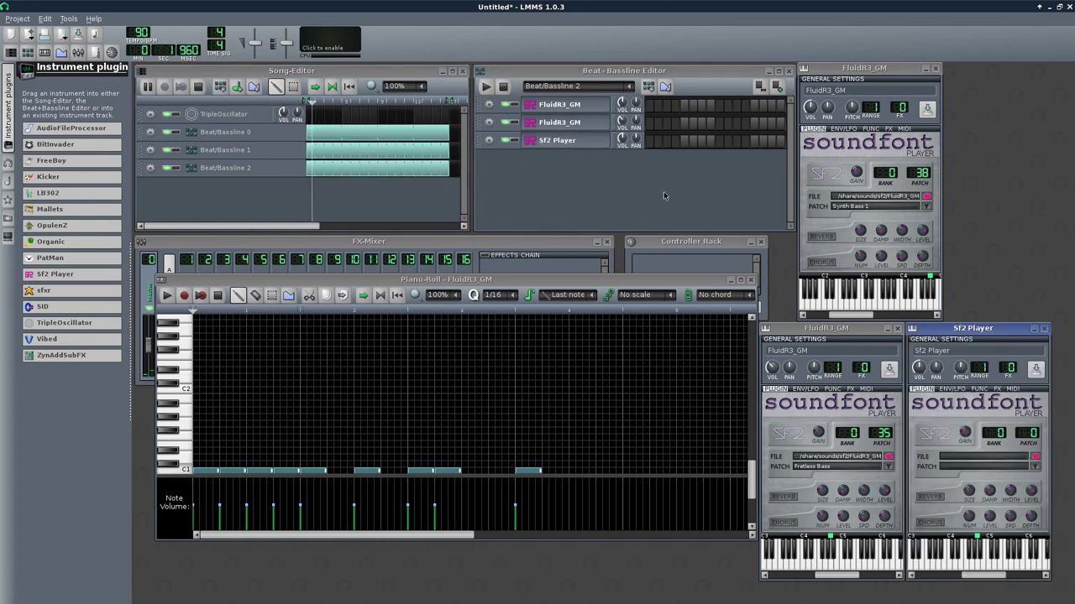
pyautogui.click(1035, 456)
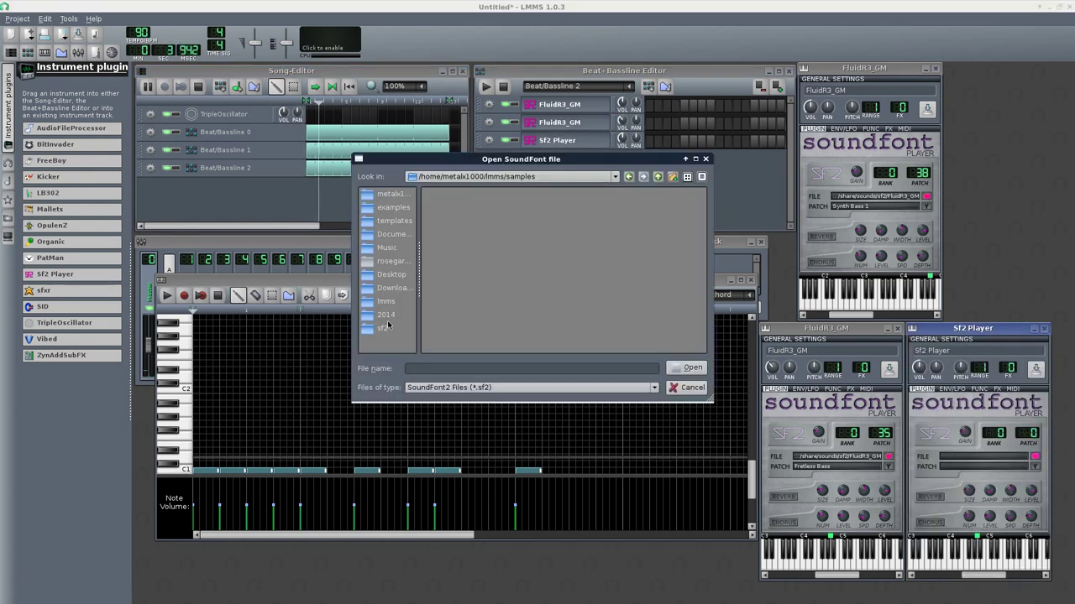
pyautogui.doubleClick(447, 192)
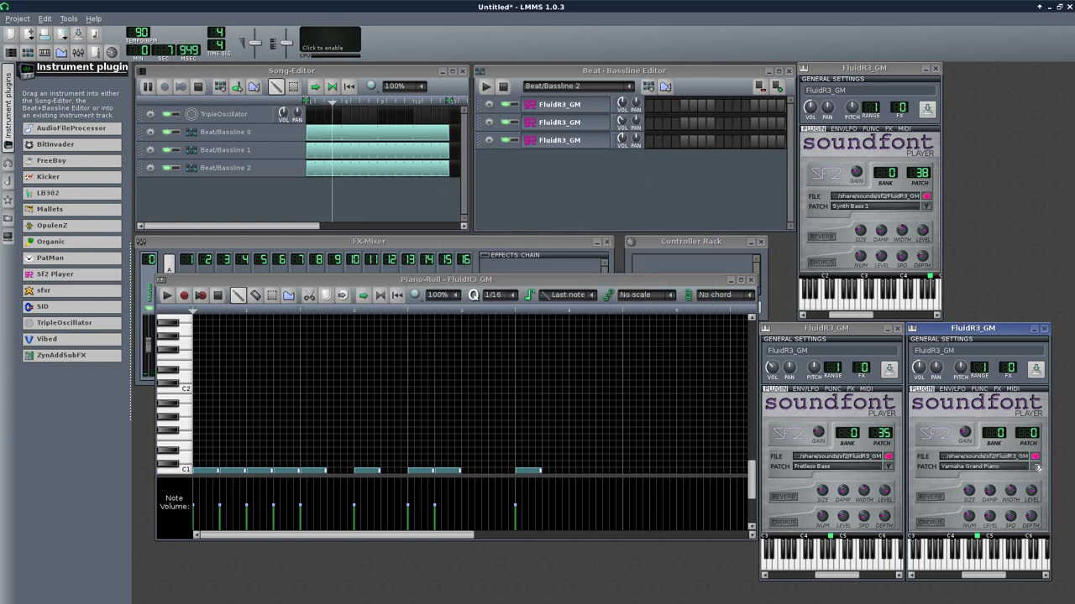
# Step: Open the third track's Beat/Bassline 2 pattern in the piano roll and place a C3 note three sixteenths long at its start
pyautogui.rightClick(682, 130)
pyautogui.click(700, 143)
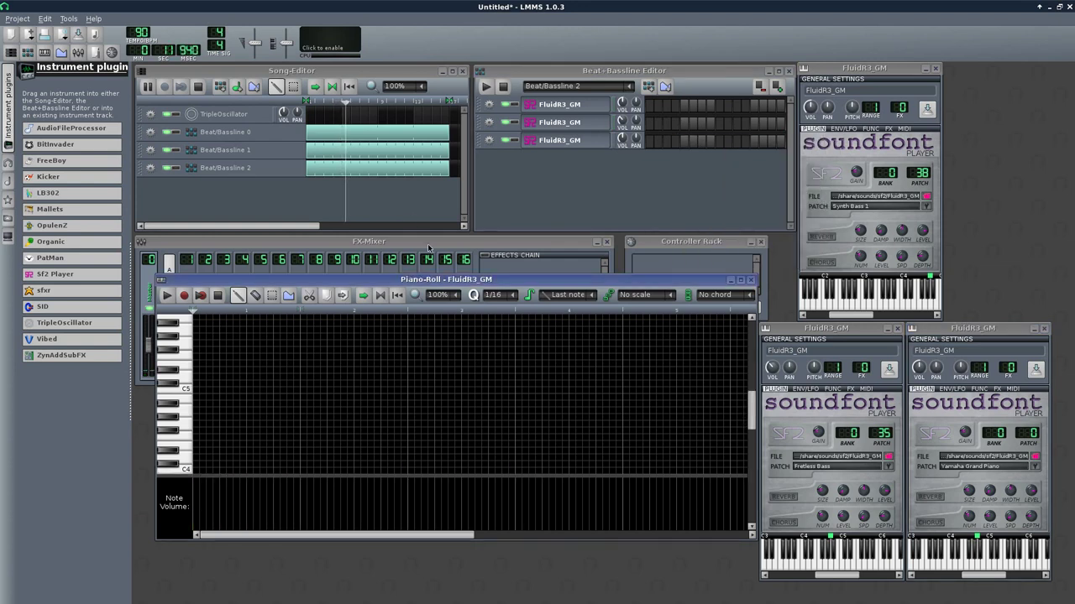
pyautogui.scroll(-3, 186, 406)
pyautogui.click(198, 391)
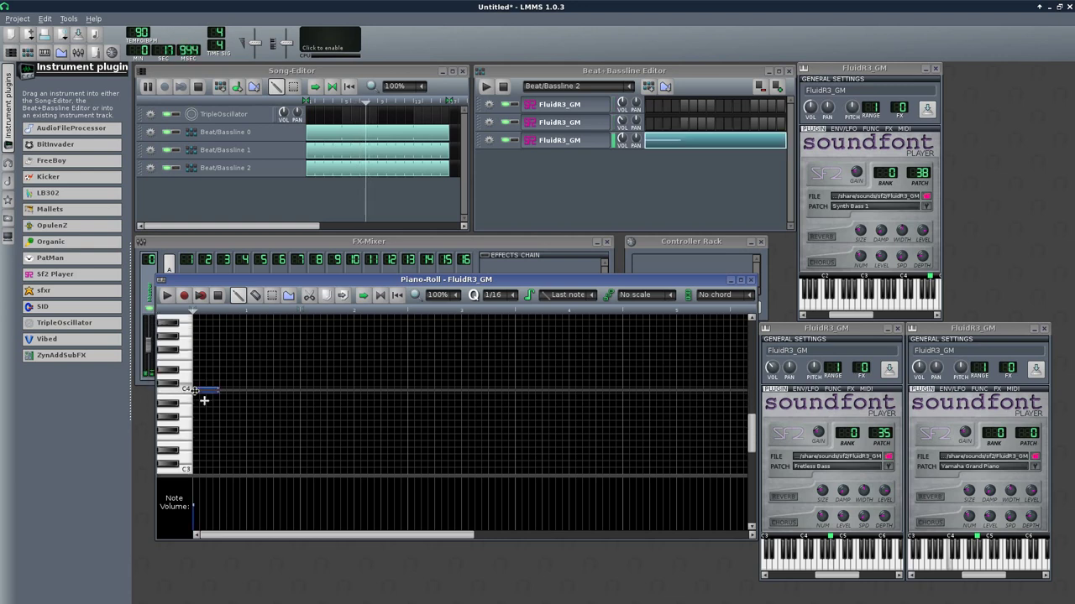
pyautogui.moveTo(204, 395); pyautogui.dragTo(304, 482)
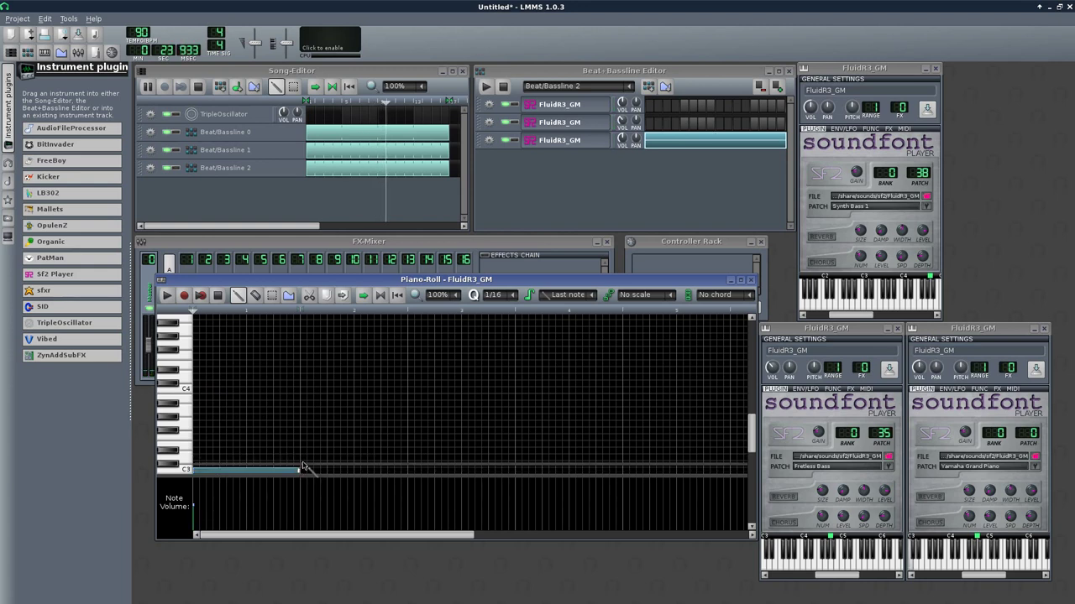
pyautogui.moveTo(300, 469); pyautogui.dragTo(271, 471)
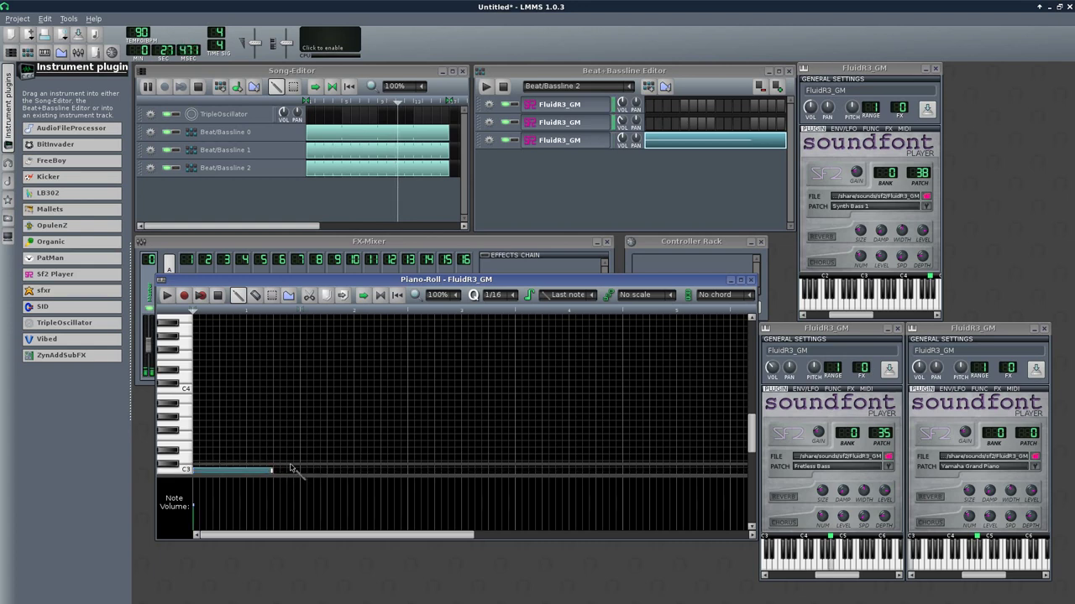
# Step: Add three-sixteenth notes at G3 on beat 2, F3 on beat 3 and D3 on beat 4
pyautogui.click(304, 423)
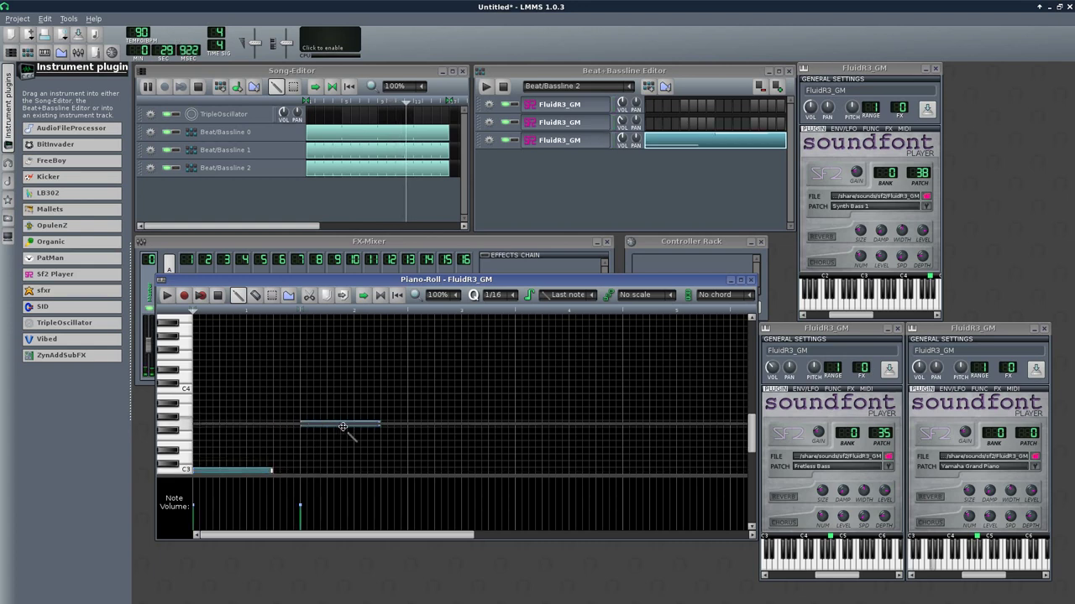
pyautogui.click(407, 436)
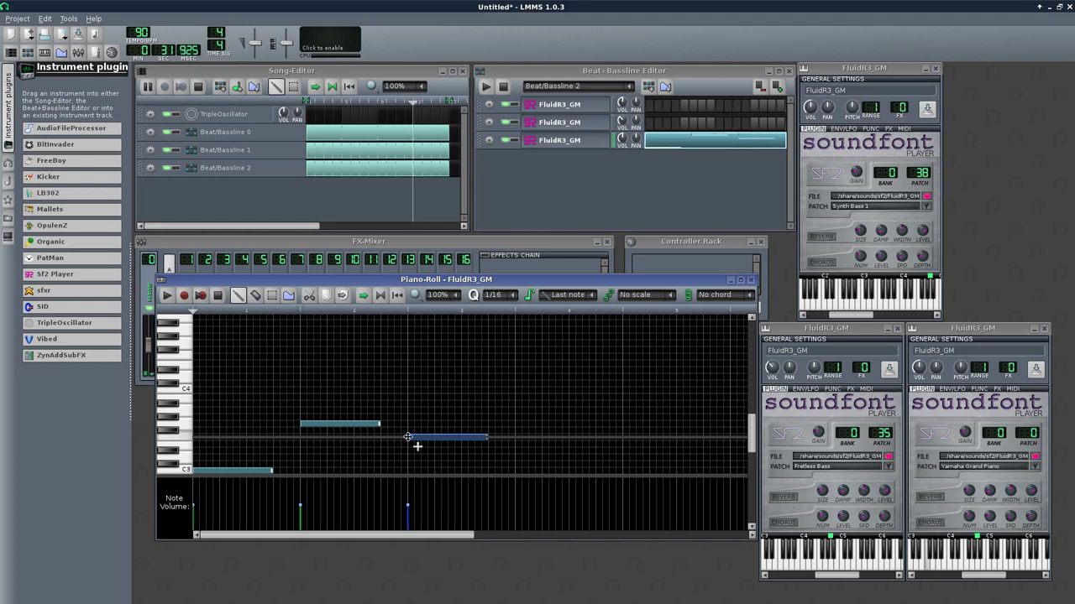
pyautogui.click(516, 457)
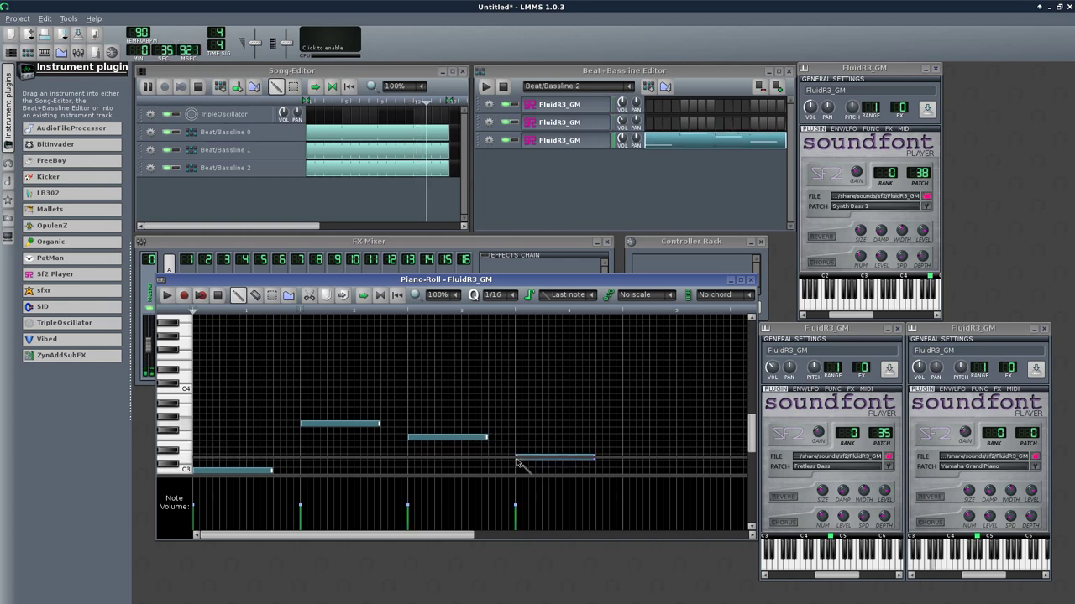
# Step: Add one-sixteenth connecting notes at F3 just before beat 2 and E3 just before beat 3
pyautogui.click(274, 457)
pyautogui.moveTo(356, 458); pyautogui.dragTo(289, 437)
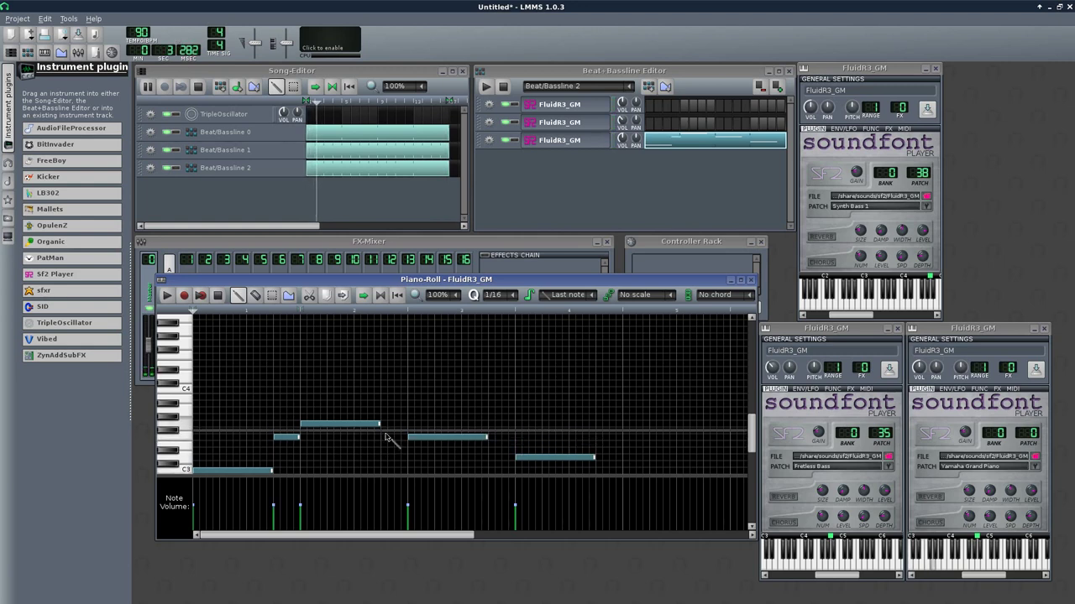
pyautogui.click(382, 445)
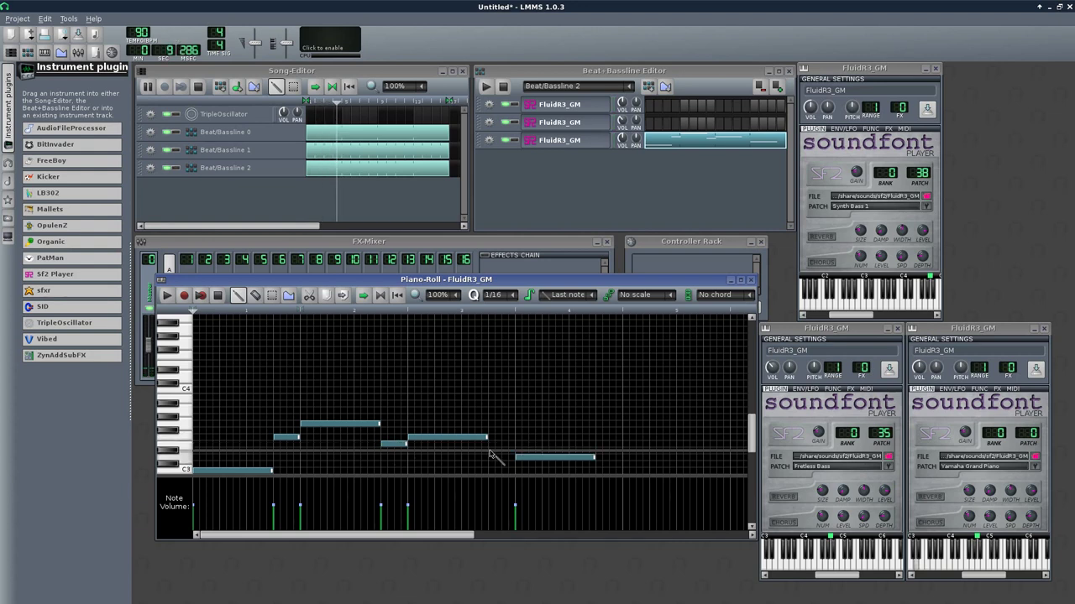
# Step: Add an E3 note filling the gap before the final D3 note, and copy the third track's Beat/Bassline 2 pattern
pyautogui.click(491, 444)
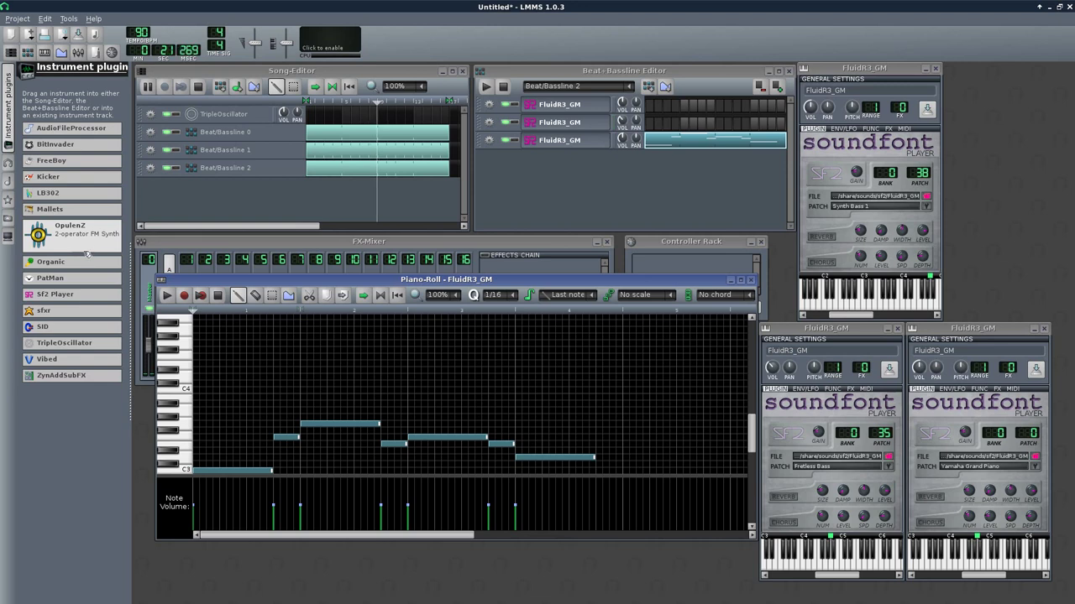
pyautogui.rightClick(686, 142)
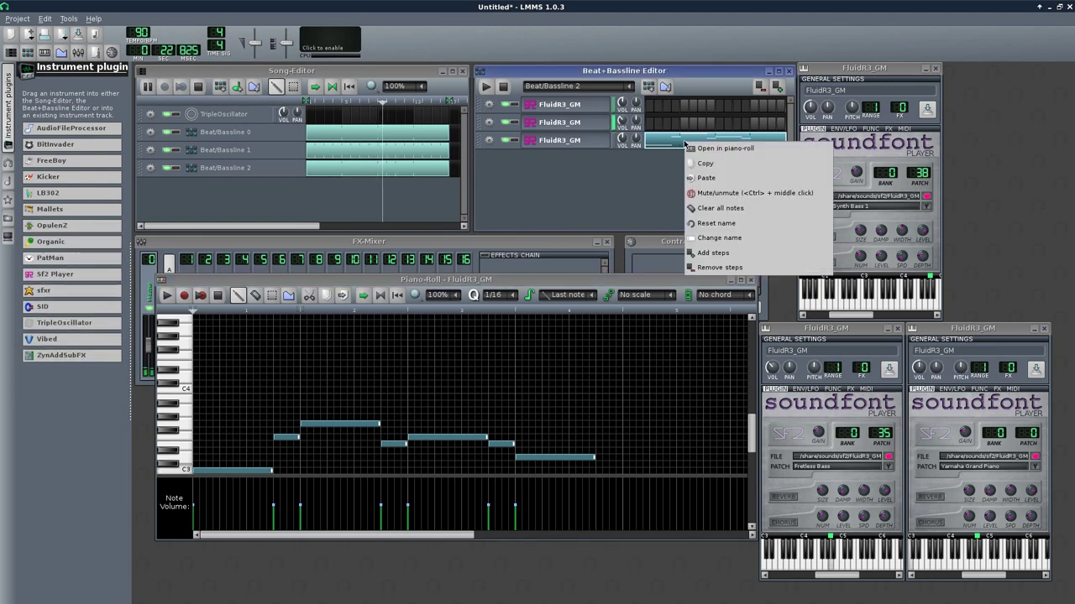
pyautogui.click(731, 164)
# Step: Add the Beat/Bassline 3 track and extend it over 16 bars (1:0 to 17:0) in the Song-Editor
pyautogui.click(648, 86)
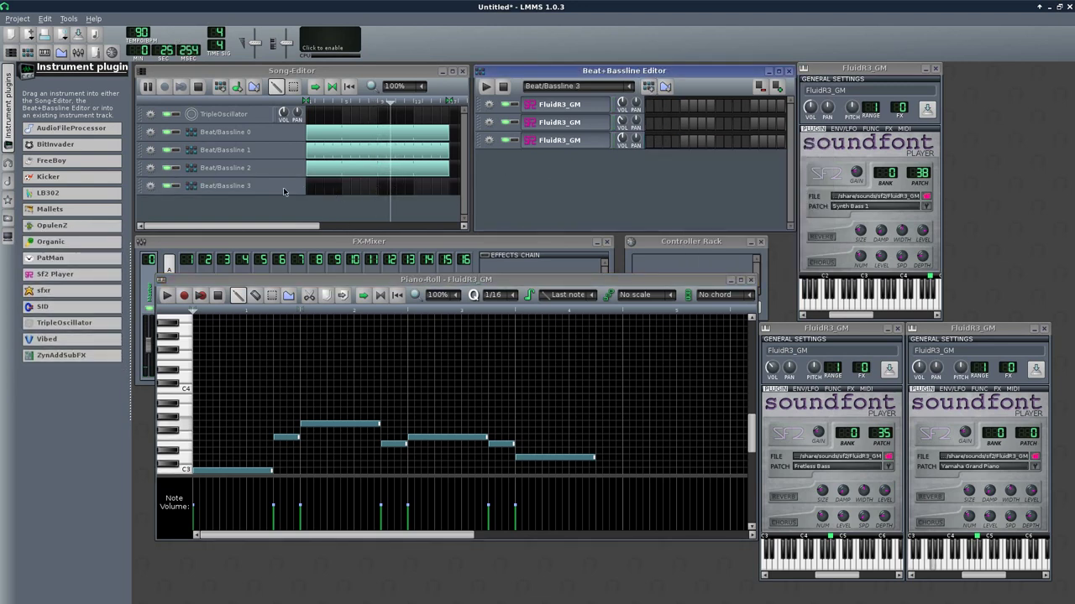
pyautogui.moveTo(315, 190); pyautogui.dragTo(449, 185)
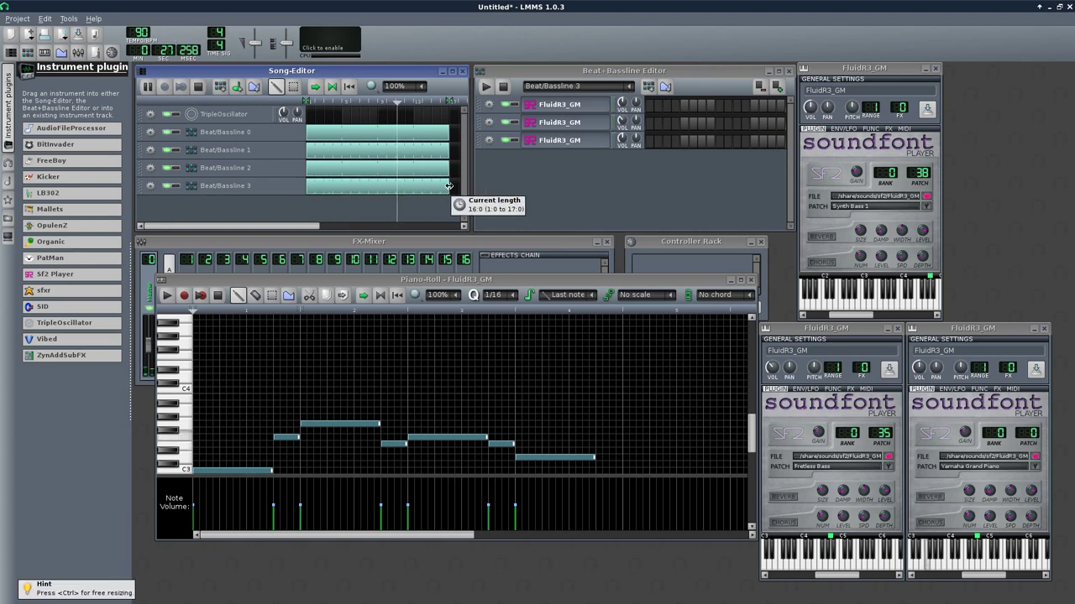
pyautogui.moveTo(59, 293)
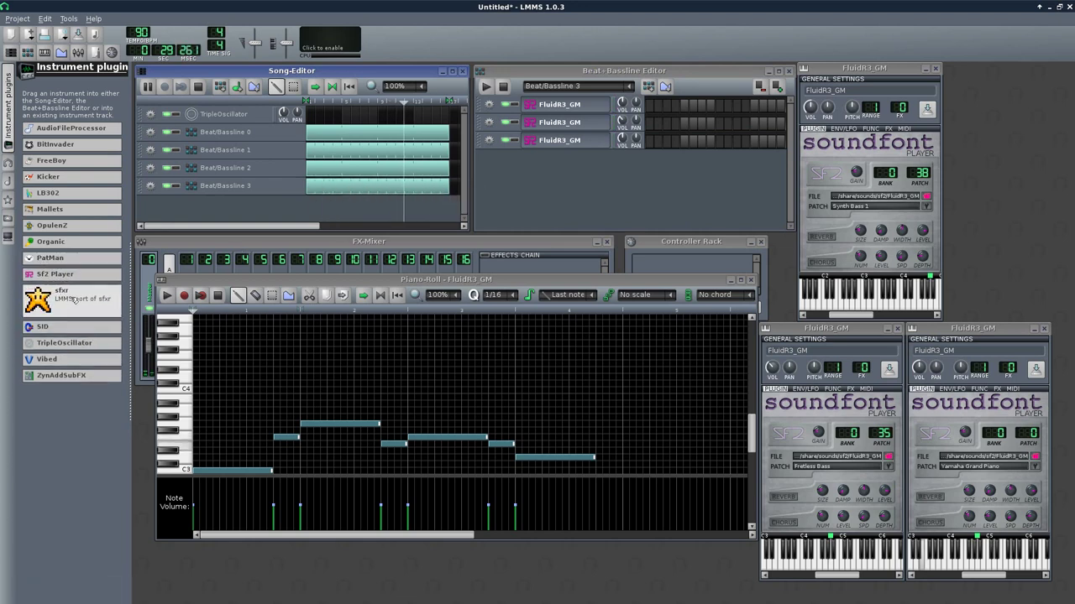
pyautogui.moveTo(107, 243)
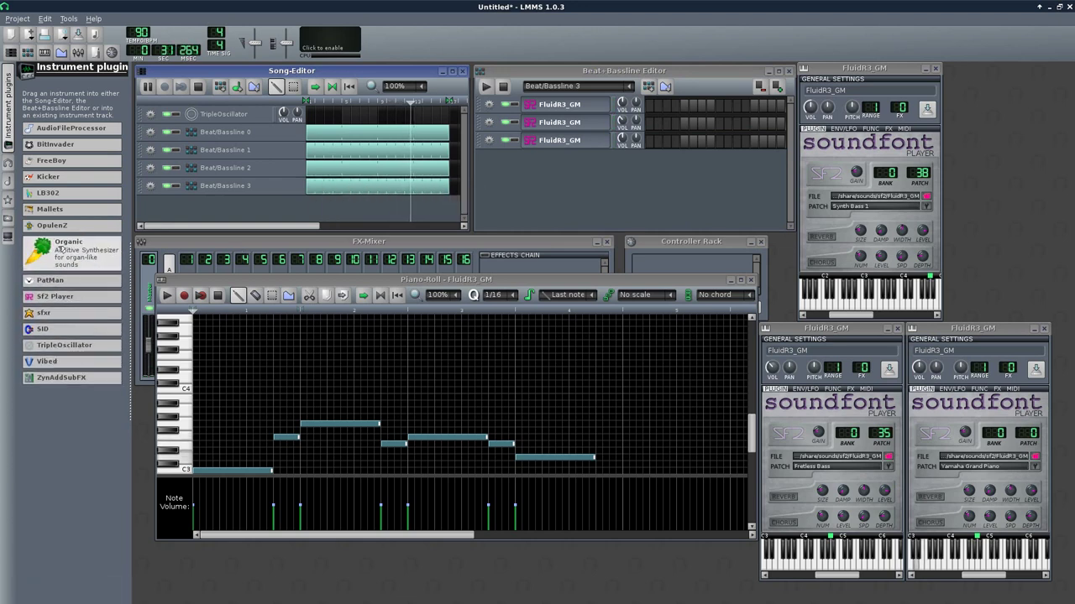
# Step: Open the third track's Beat/Bassline 3 pattern in the piano roll and paste the copied pattern into it
pyautogui.rightClick(690, 141)
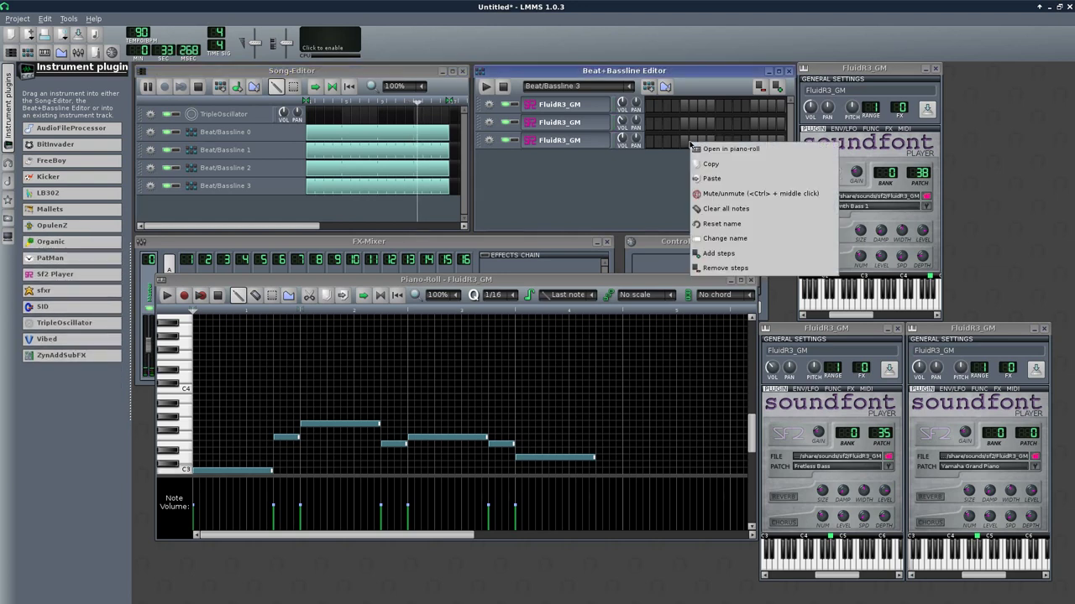
pyautogui.click(724, 155)
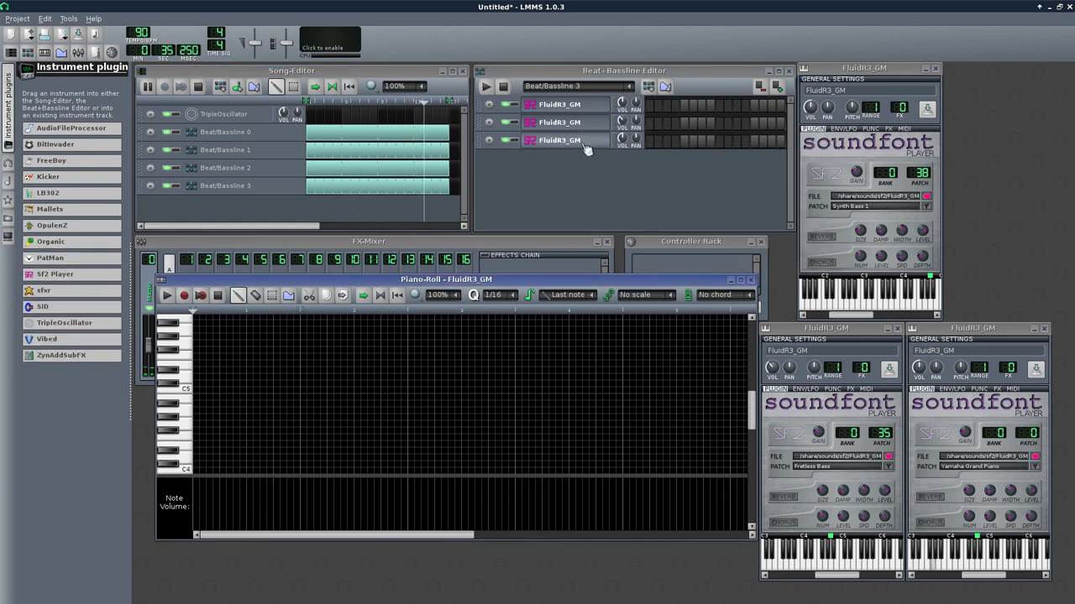
pyautogui.rightClick(678, 143)
pyautogui.click(698, 181)
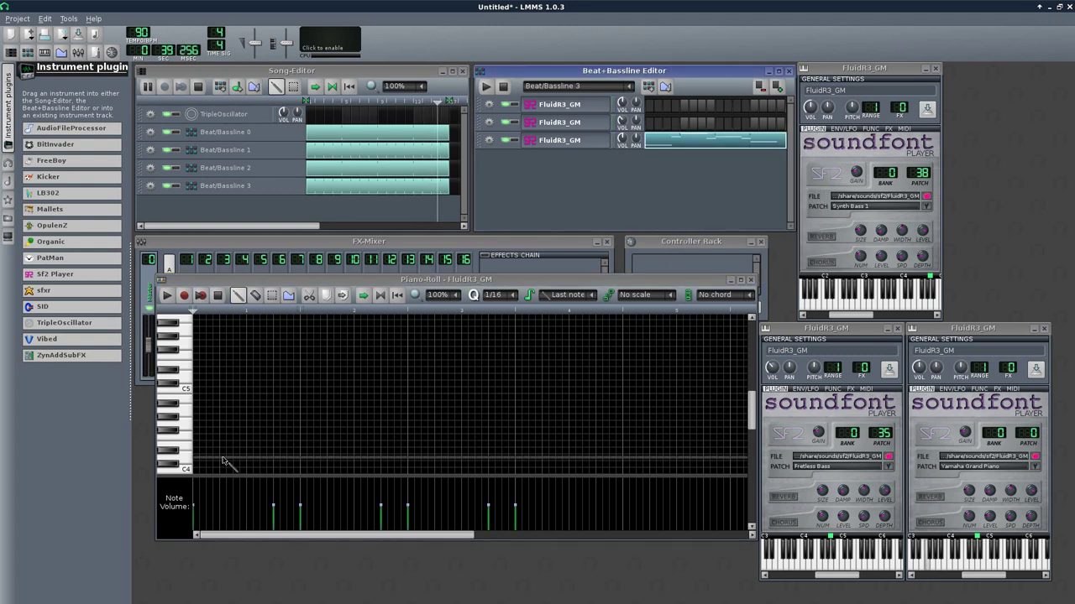
# Step: Move all the pasted notes down one octave, bringing the first note to C2
pyautogui.scroll(-4, 225, 462)
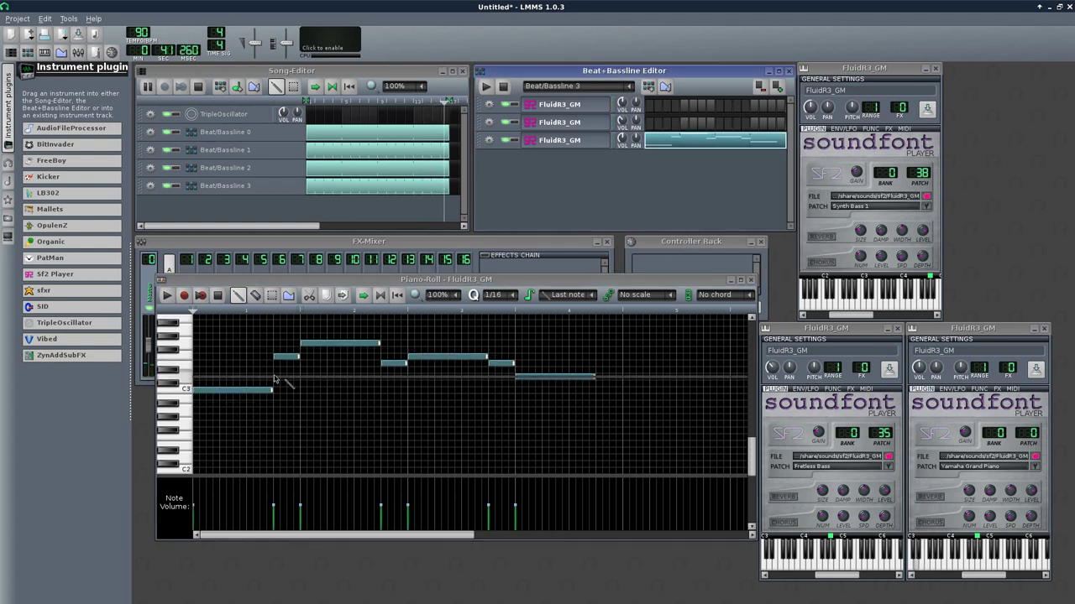
pyautogui.click(217, 390)
pyautogui.hotkey('shift', 's')
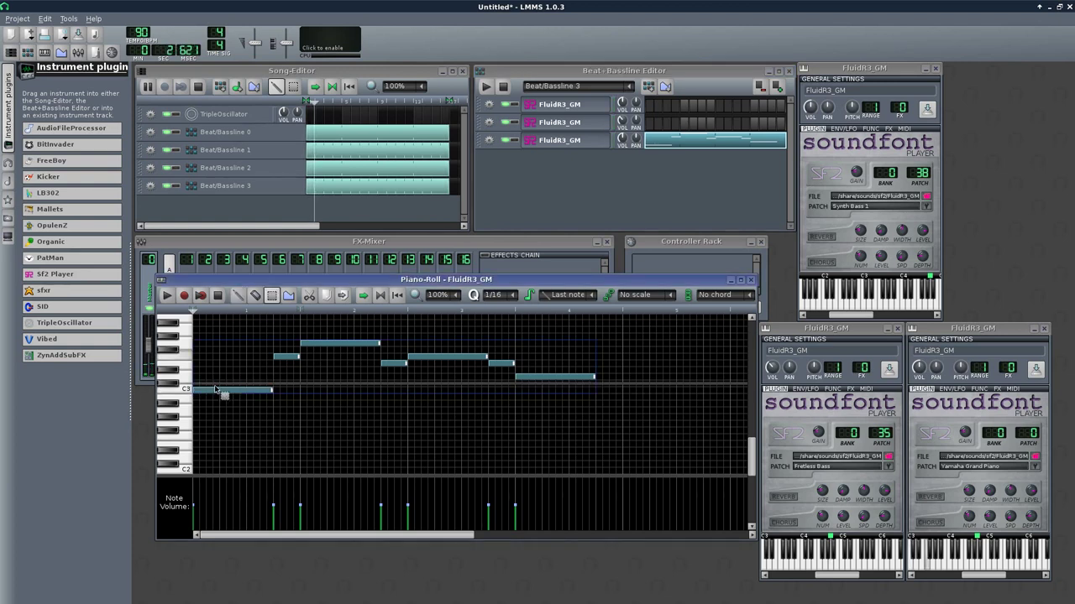
pyautogui.hotkey('ctrl', 'a')
pyautogui.moveTo(208, 390); pyautogui.dragTo(209, 470)
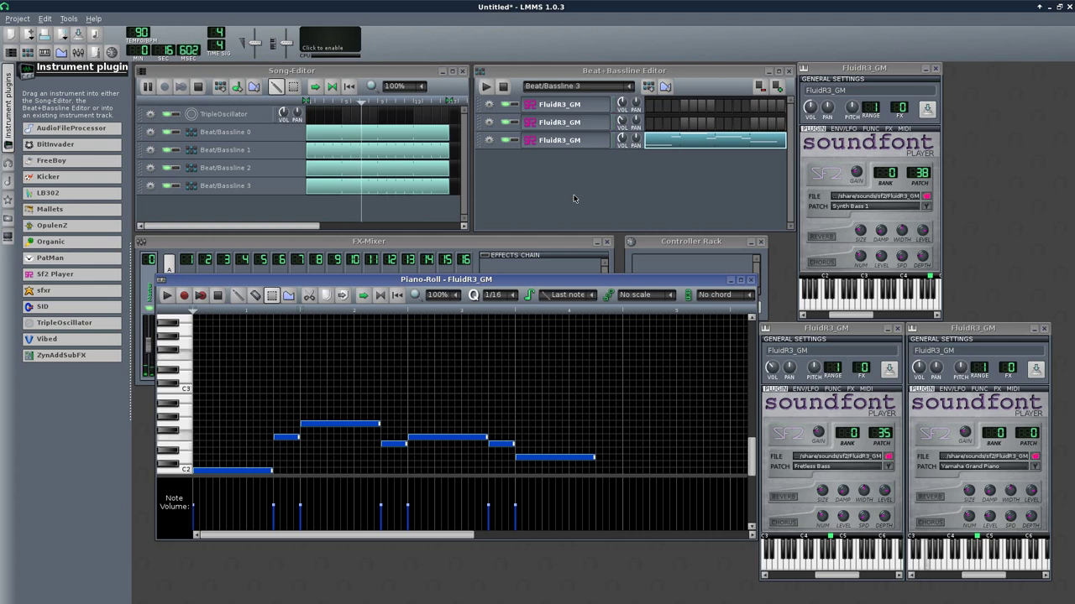
# Step: Add Beat/Bassline 4 across the same 16 bars as the other tracks and open its third-track pattern in the piano roll
pyautogui.click(649, 89)
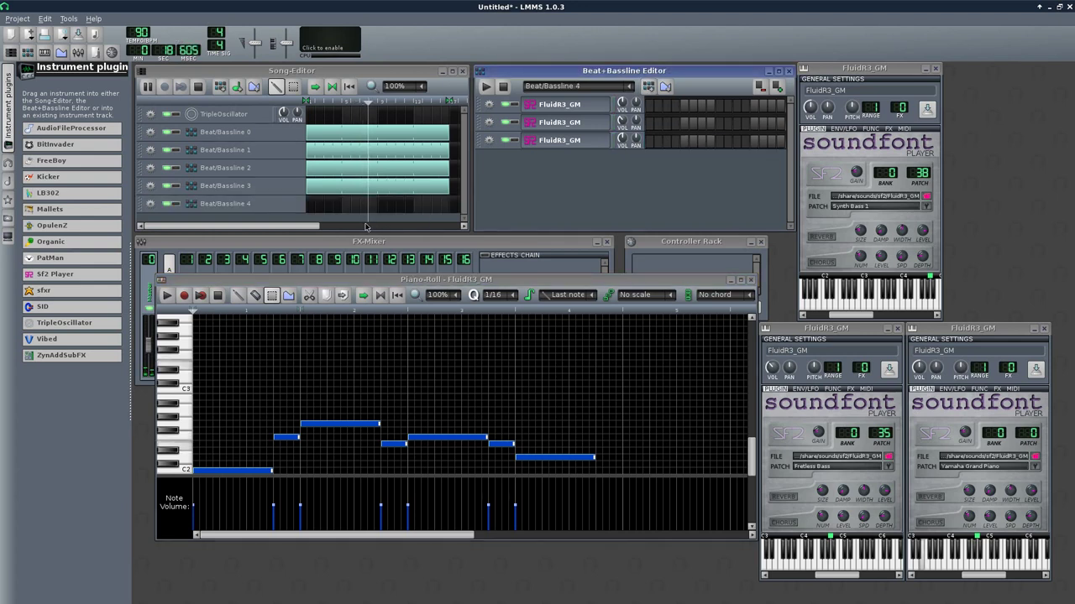
pyautogui.moveTo(321, 205); pyautogui.dragTo(449, 205)
pyautogui.rightClick(719, 148)
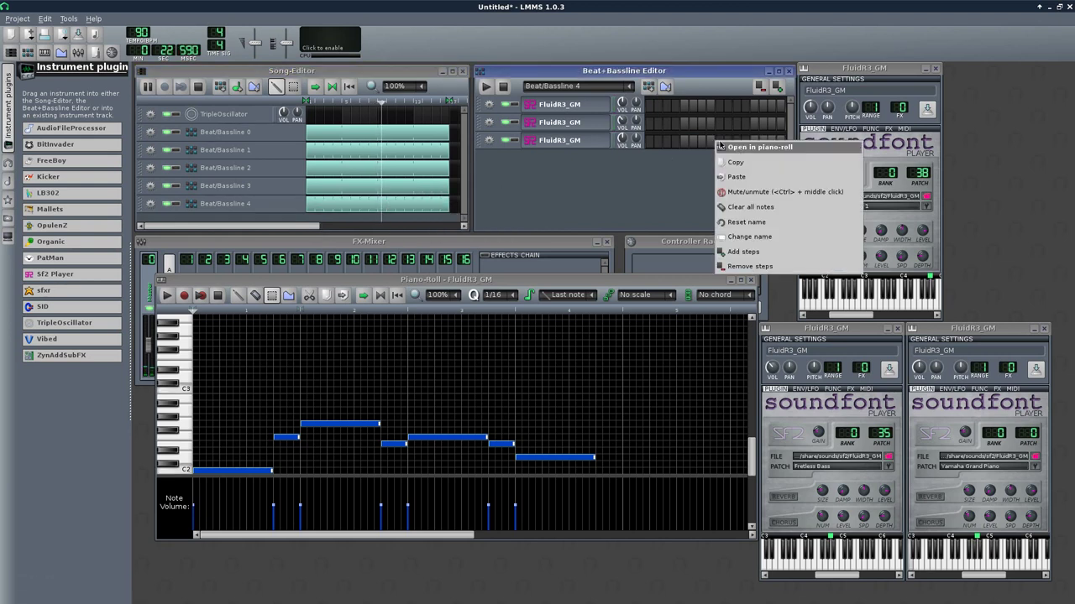
pyautogui.click(730, 152)
# Step: Enter a first-bar phrase: an eighth-note C6 on beat 1, eighth notes A5, G5, A5 from beat 2, and a three-eighths F5
pyautogui.scroll(1, 214, 399)
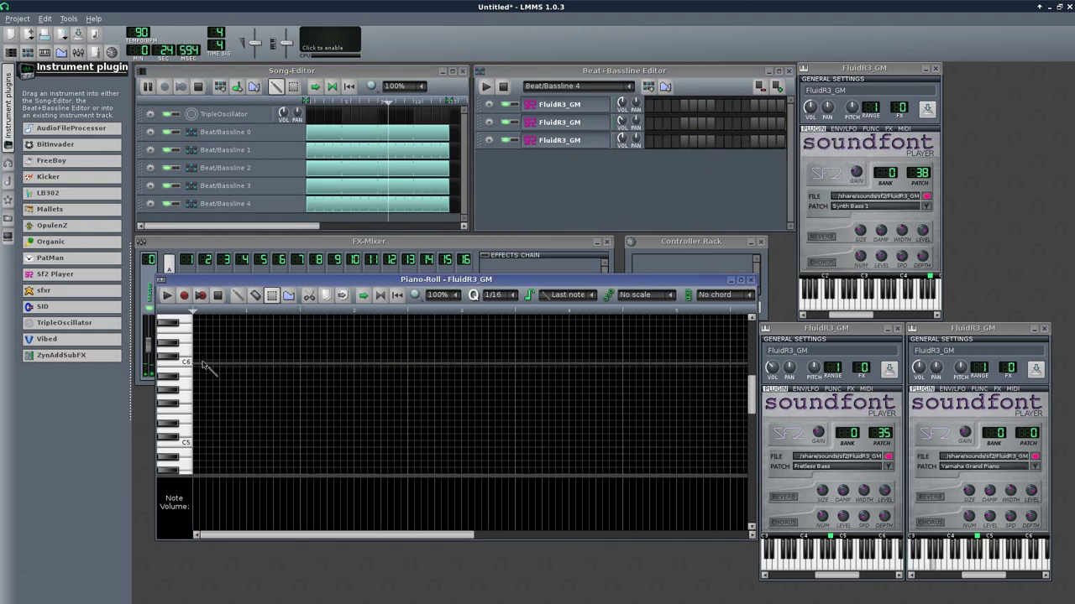
pyautogui.click(201, 364)
pyautogui.moveTo(270, 364); pyautogui.dragTo(202, 364)
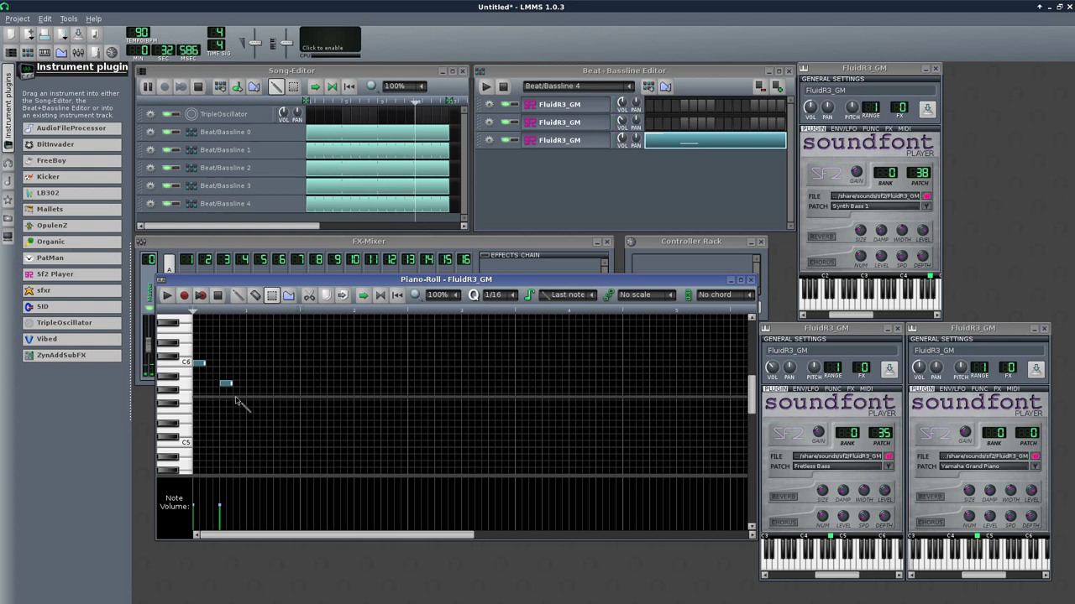
pyautogui.click(236, 396)
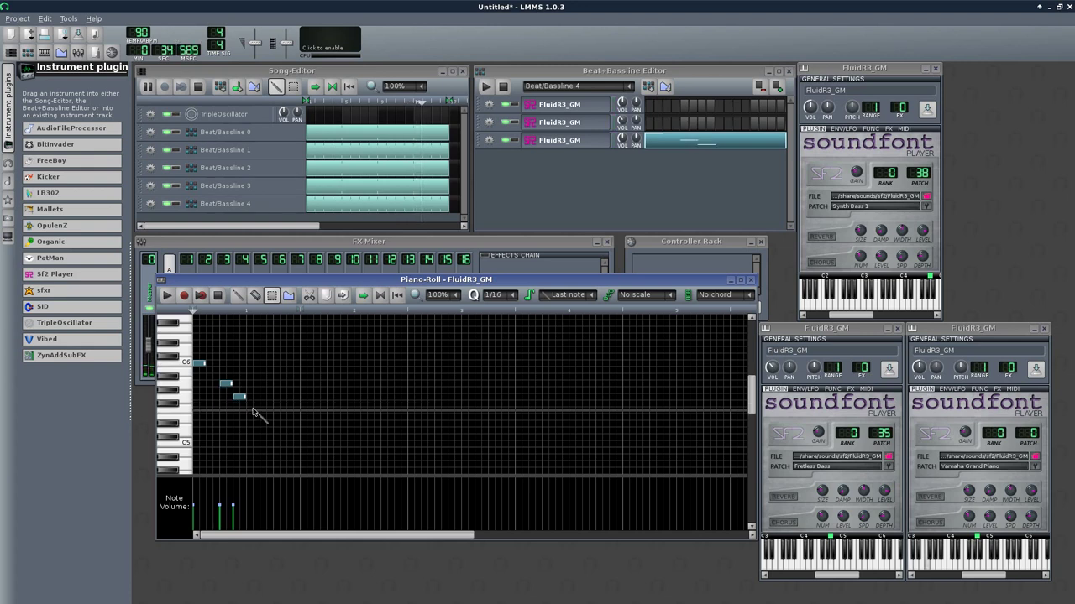
pyautogui.click(253, 410)
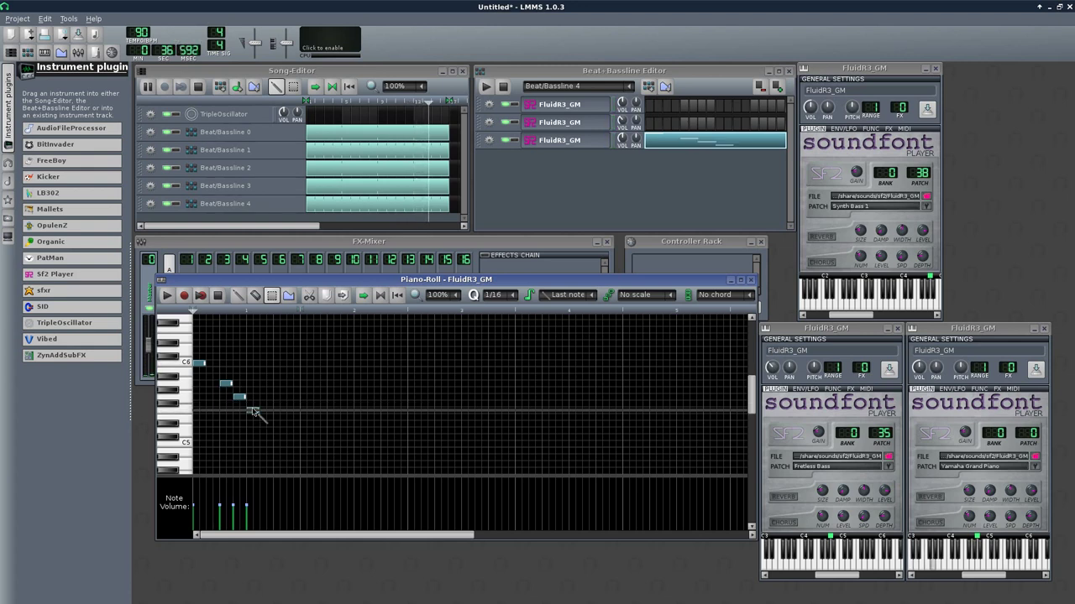
pyautogui.moveTo(253, 410); pyautogui.dragTo(253, 384)
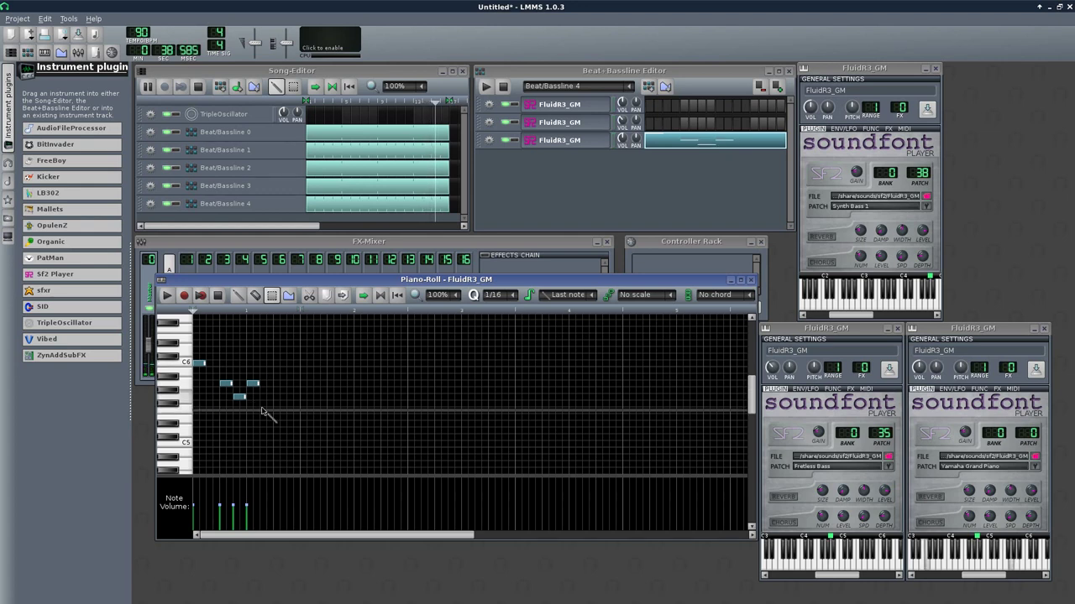
pyautogui.click(263, 411)
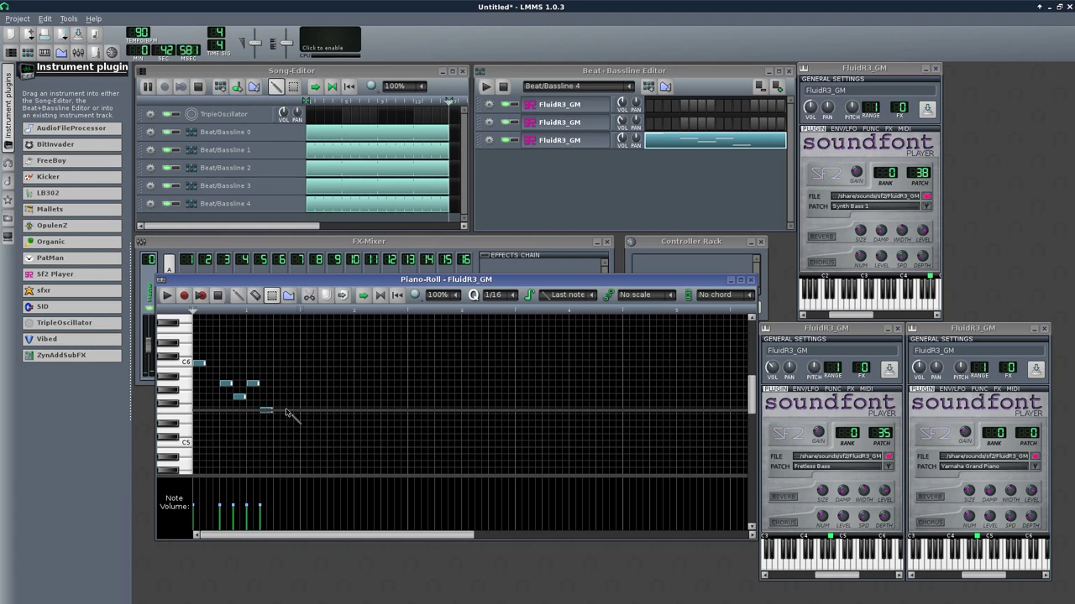
pyautogui.moveTo(270, 412); pyautogui.dragTo(304, 412)
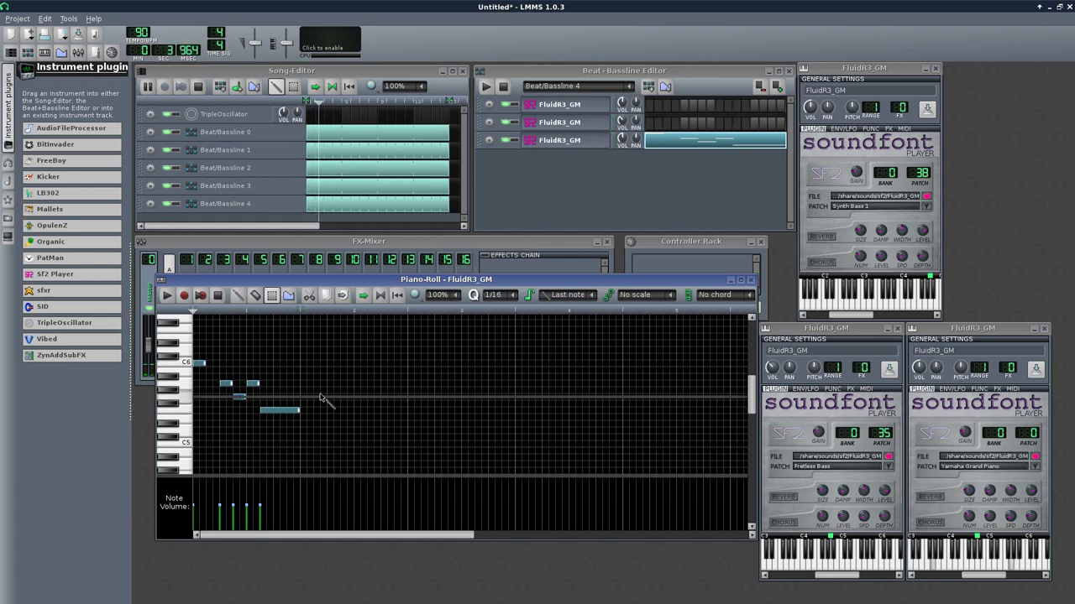
# Step: Duplicate the phrase into the second bar and raise the copy's long final note to G5
pyautogui.hotkey('ctrl', 'a')
pyautogui.moveTo(275, 411); pyautogui.dragTo(382, 412)
pyautogui.hotkey('ctrl', 'v')
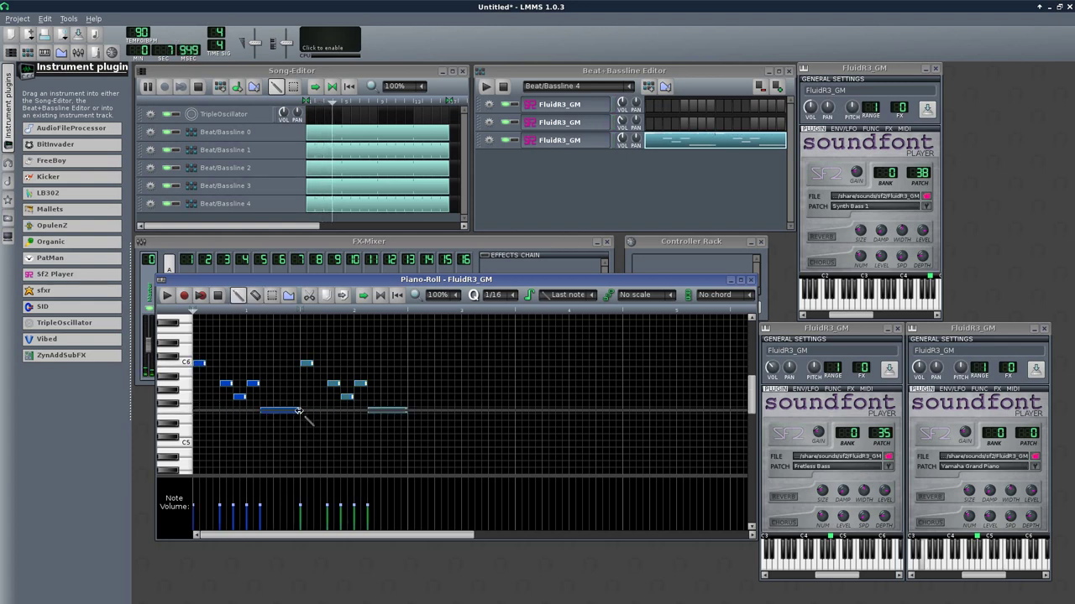
pyautogui.press('Escape')
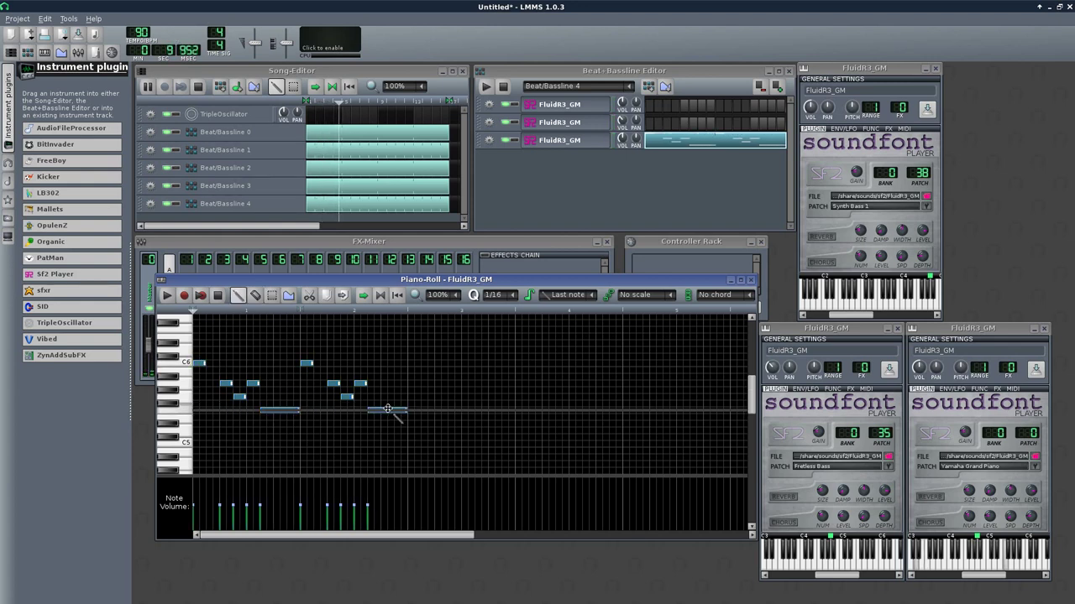
pyautogui.moveTo(387, 409)
pyautogui.mouseDown()
pyautogui.moveTo(392, 368)
pyautogui.moveTo(392, 400)
pyautogui.mouseUp()
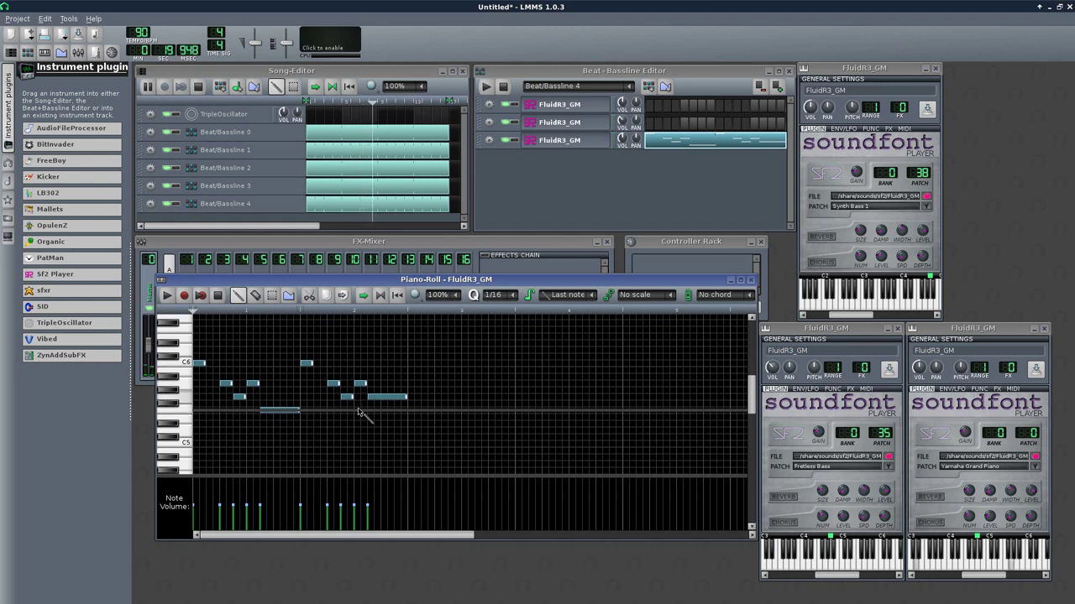
# Step: Duplicate the two bars into bars 3 and 4, and delete the long final notes of bars 1 and 2
pyautogui.hotkey('ctrl', 'a')
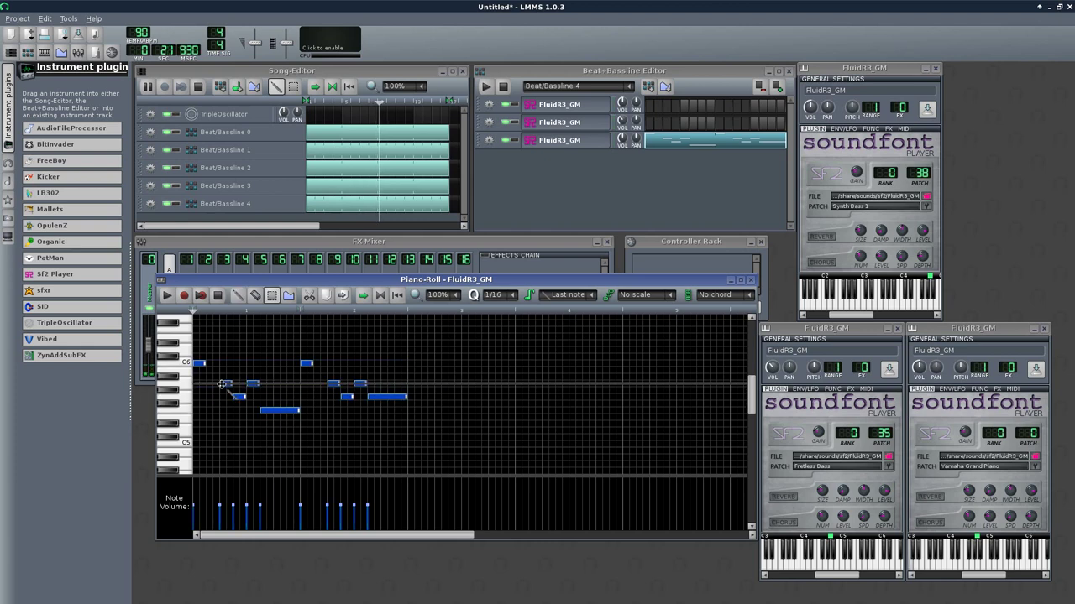
pyautogui.moveTo(210, 363); pyautogui.dragTo(425, 363)
pyautogui.rightClick(387, 397)
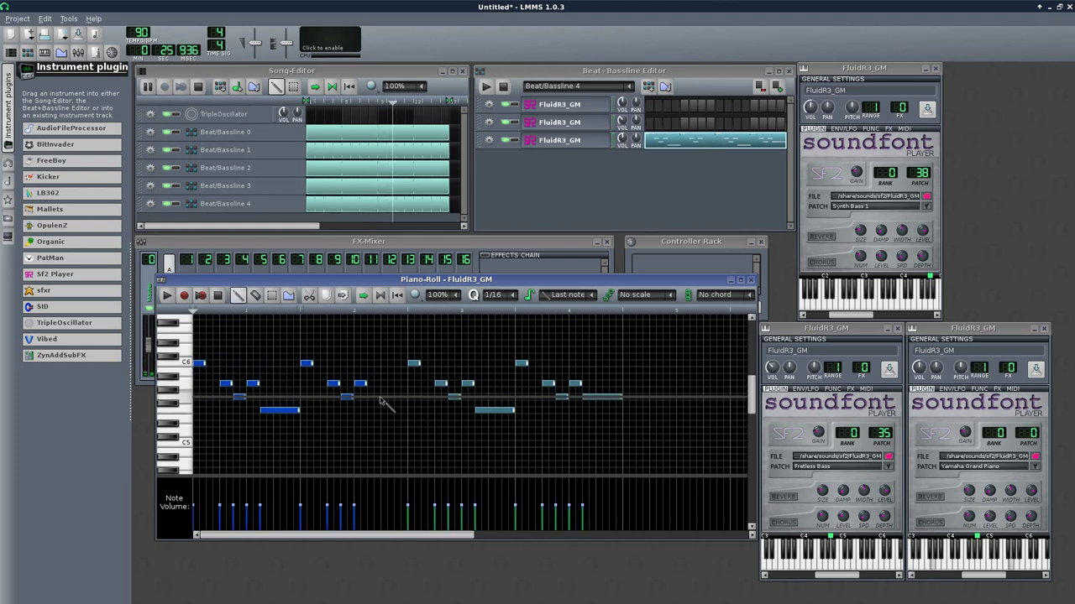
pyautogui.rightClick(273, 410)
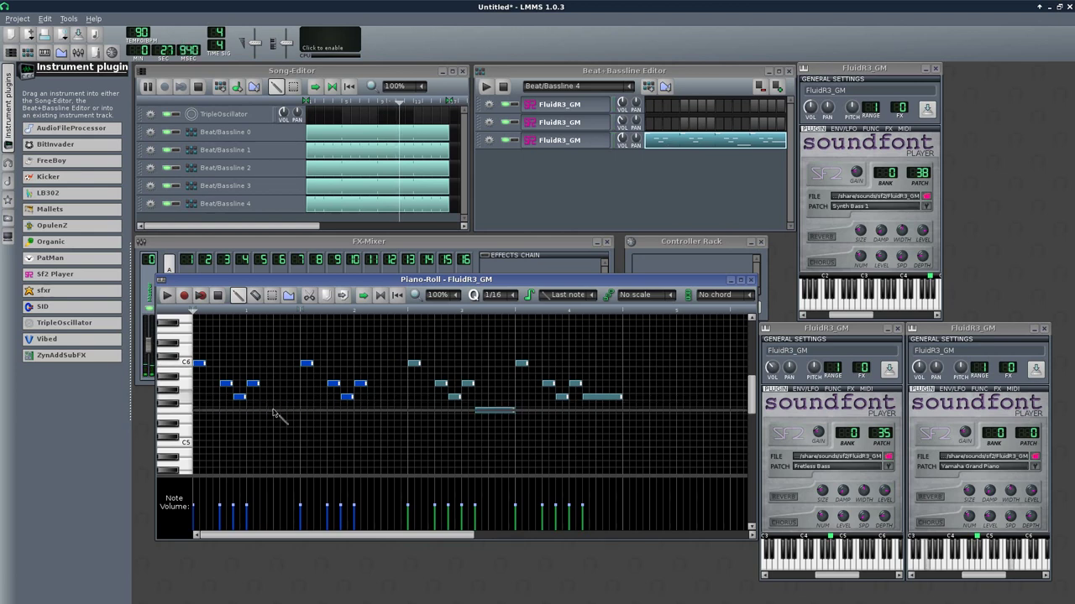
# Step: End the second bar's phrase with sixteenth notes G5 and F5 directly after the last A5
pyautogui.click(370, 397)
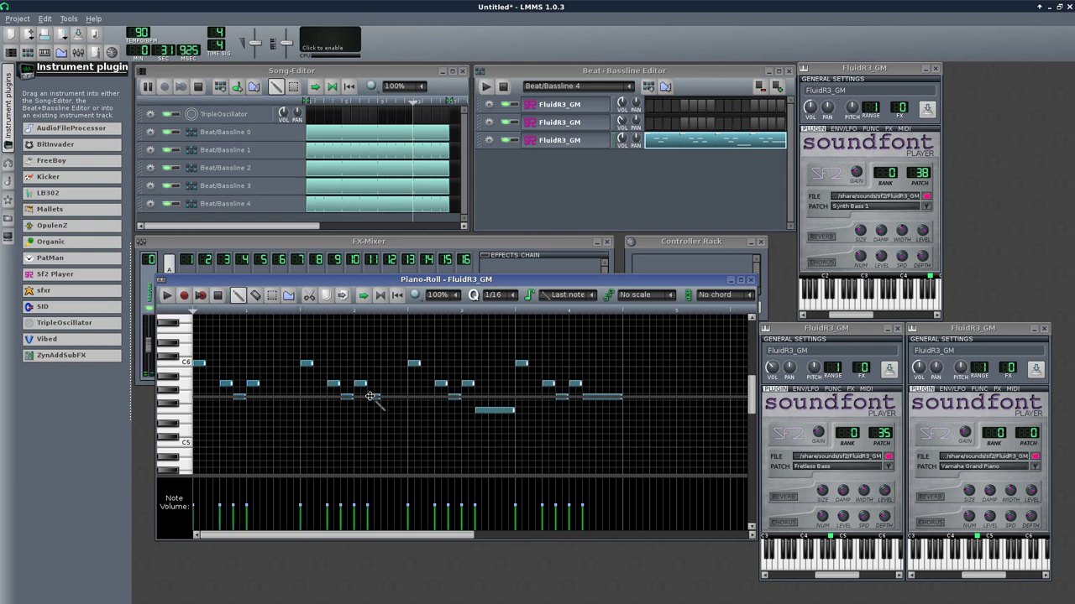
pyautogui.click(379, 396)
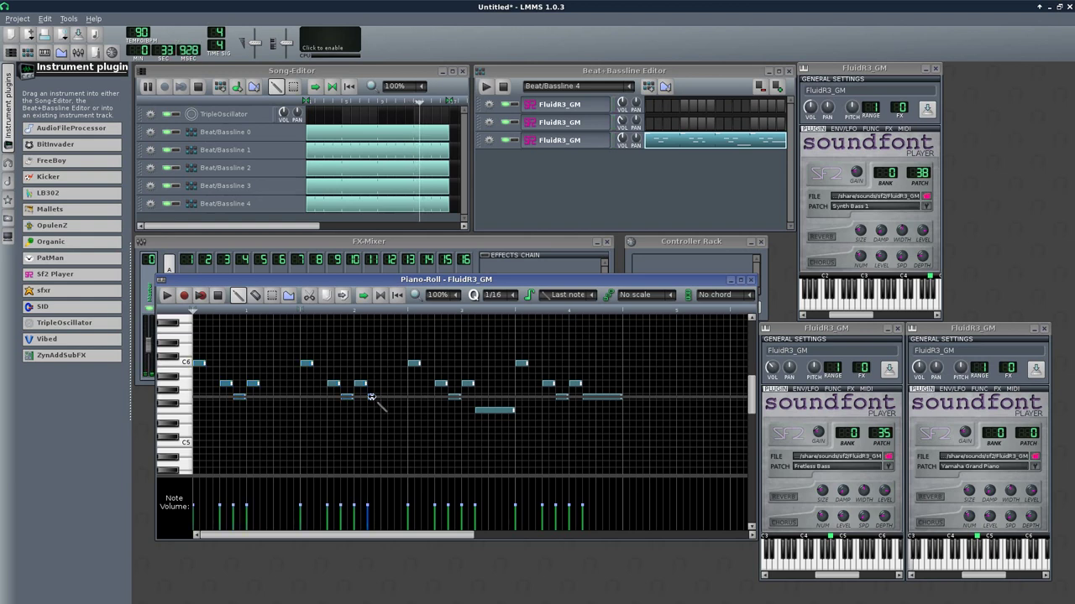
pyautogui.click(377, 411)
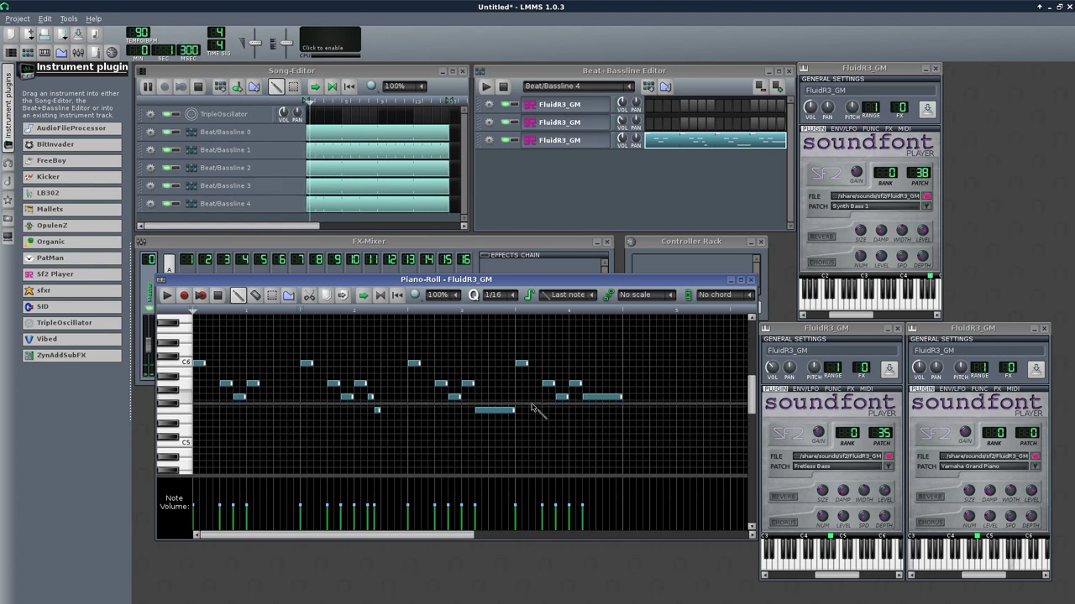
# Step: Shorten the fourth bar's final G5 to a sixteenth and, after a sixteenth gap, add sixteenth notes F5, D5 and F5
pyautogui.moveTo(621, 396); pyautogui.dragTo(591, 396)
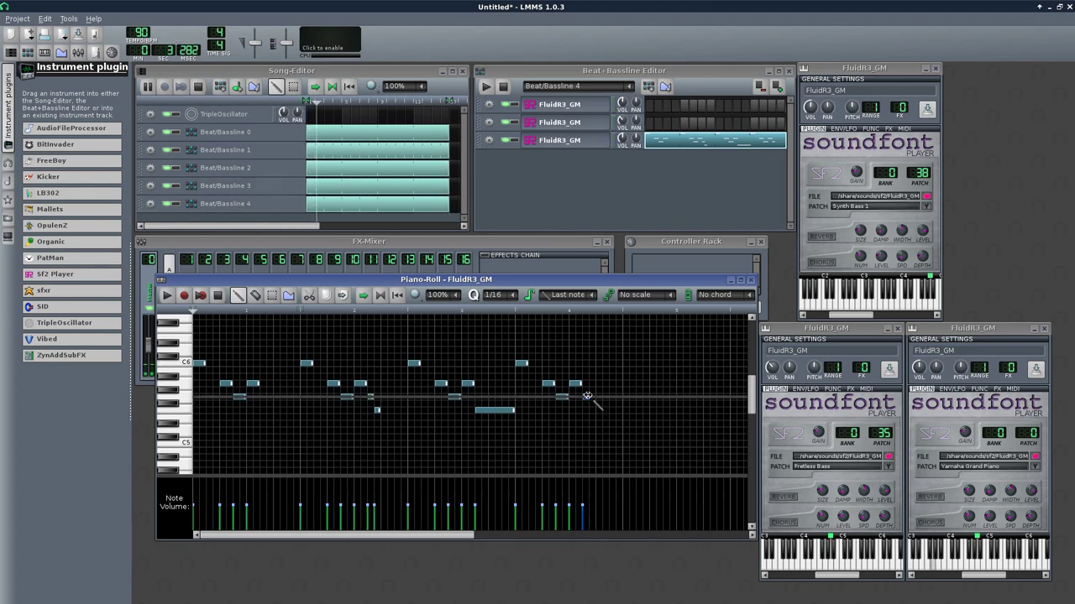
pyautogui.click(599, 410)
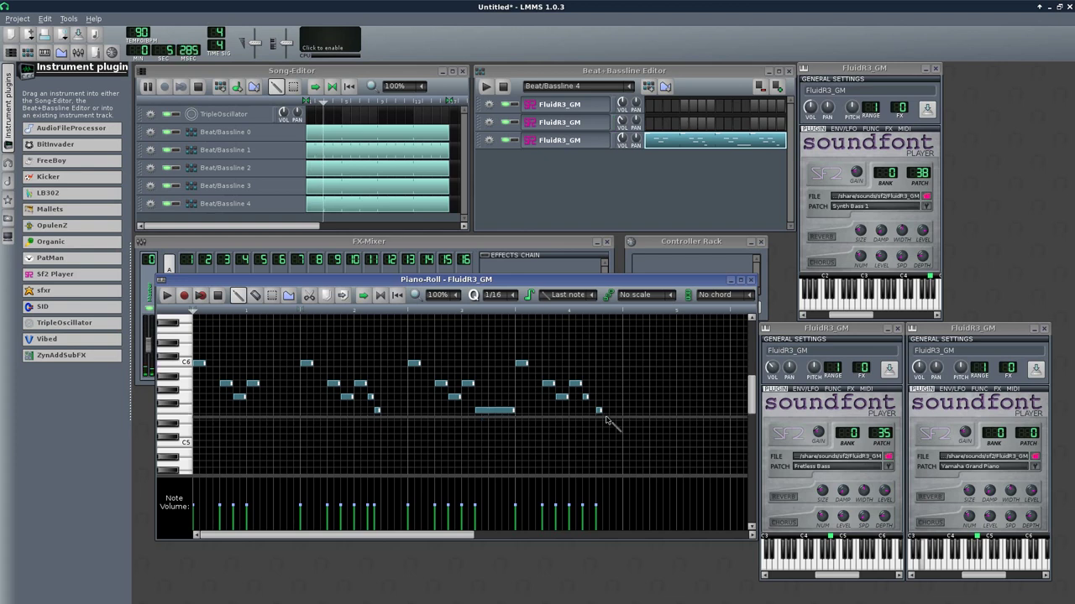
pyautogui.click(606, 430)
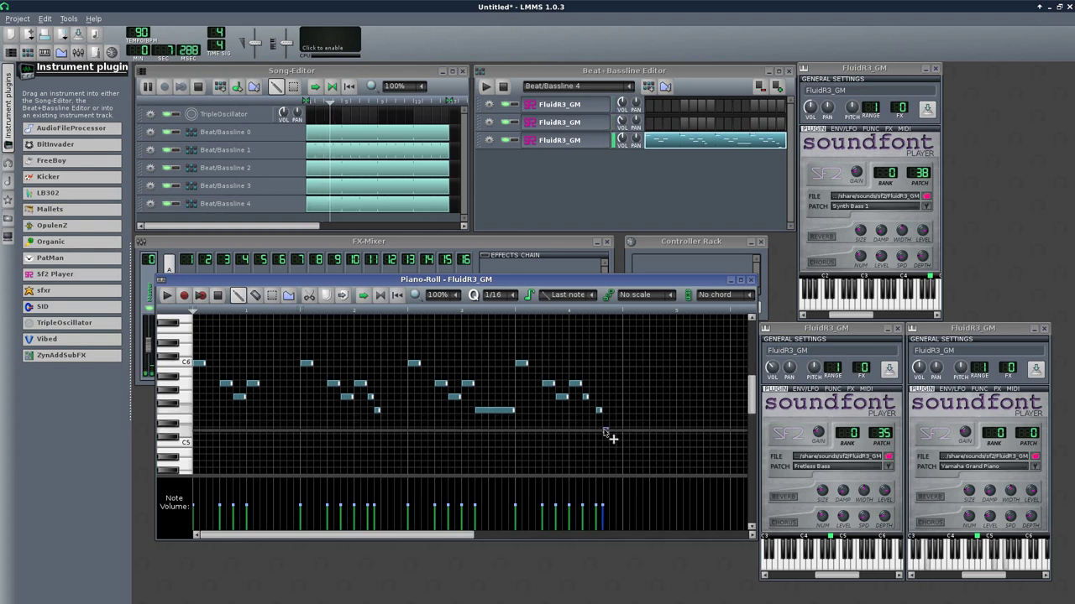
pyautogui.click(612, 410)
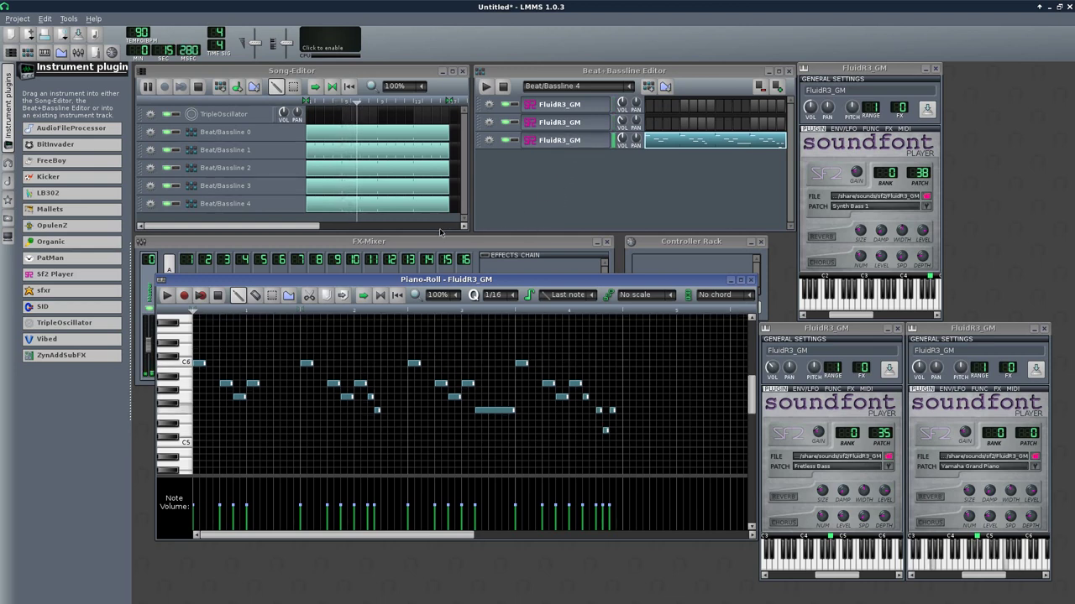
# Step: Enlarge the Song-Editor window downward to make room for more tracks
pyautogui.moveTo(440, 229); pyautogui.dragTo(440, 288)
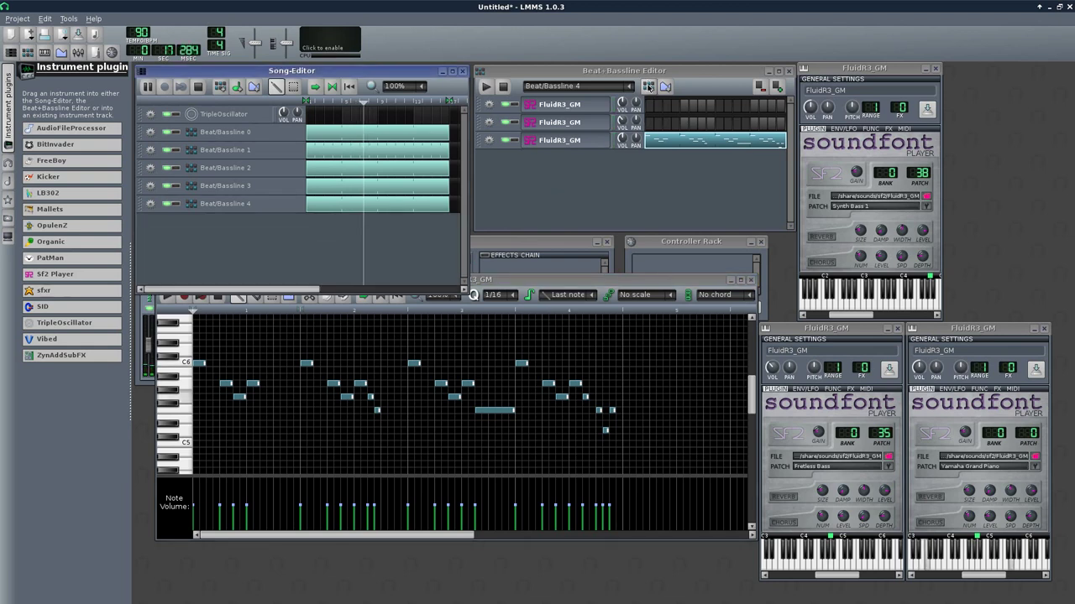
# Step: Add a new Beat/Bassline pattern spanning the song's full length and open its third instrument track in the piano roll
pyautogui.click(219, 86)
pyautogui.moveTo(316, 226); pyautogui.dragTo(450, 224)
pyautogui.rightClick(676, 136)
pyautogui.click(696, 145)
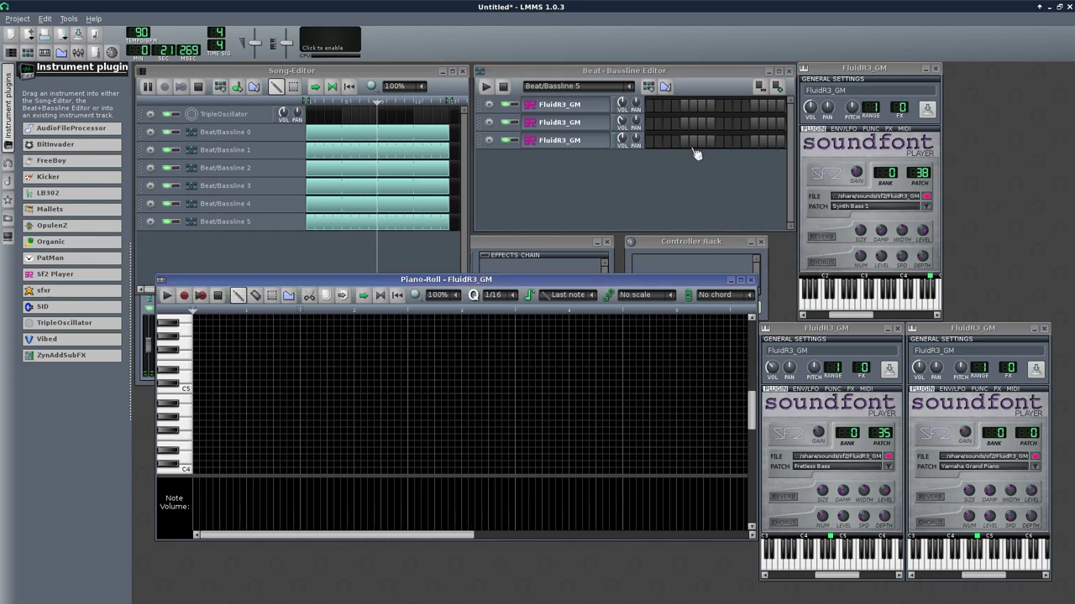
# Step: Fill the first bar with a quarter note C4 followed by a D4 lasting to the end of the bar
pyautogui.scroll(-3, 206, 414)
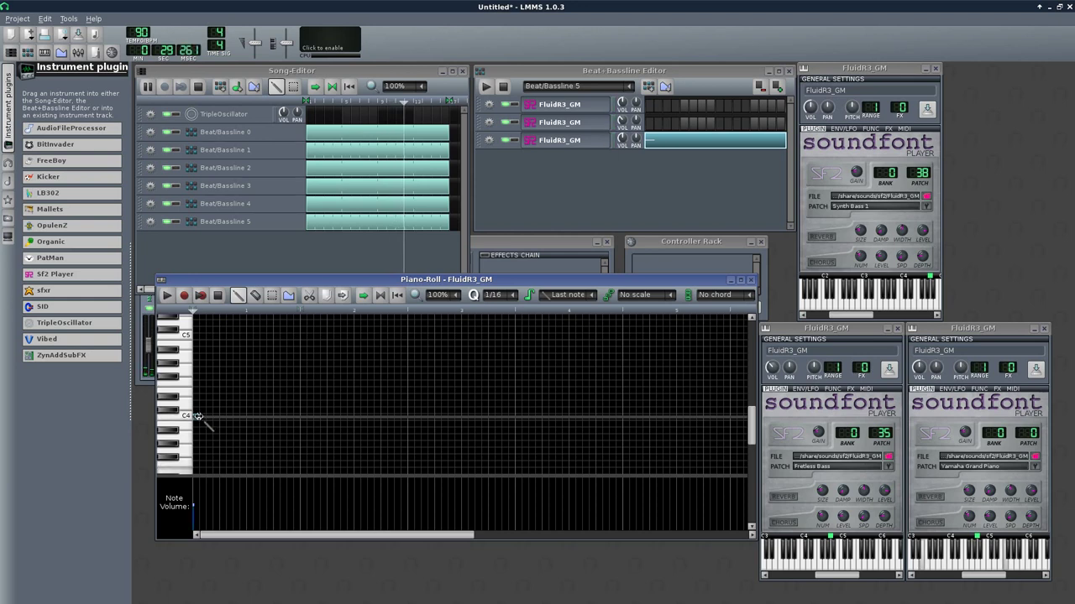
pyautogui.moveTo(198, 416); pyautogui.dragTo(218, 416)
pyautogui.click(223, 403)
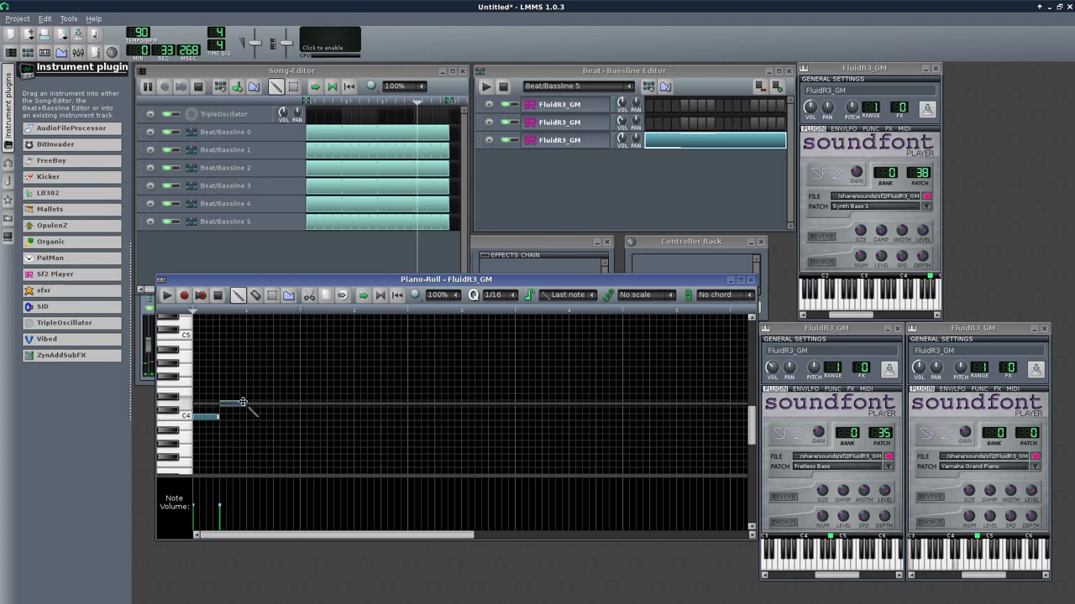
pyautogui.moveTo(244, 405); pyautogui.dragTo(301, 406)
# Step: Fill the second bar with eighth notes C4 and A3, a quarter note C4 and a half note G3
pyautogui.click(300, 418)
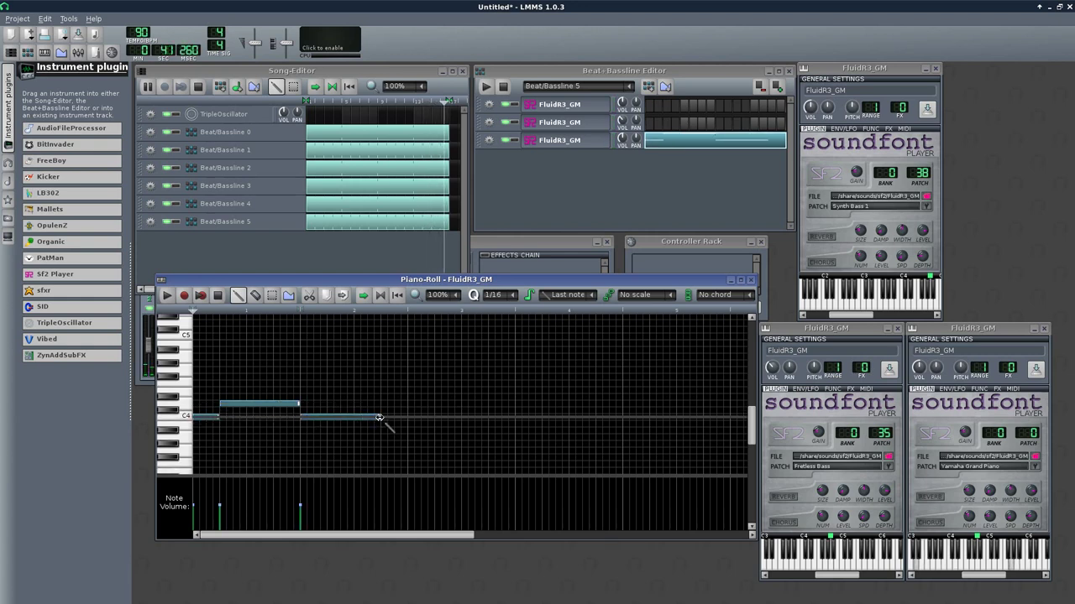
pyautogui.moveTo(376, 417); pyautogui.dragTo(315, 428)
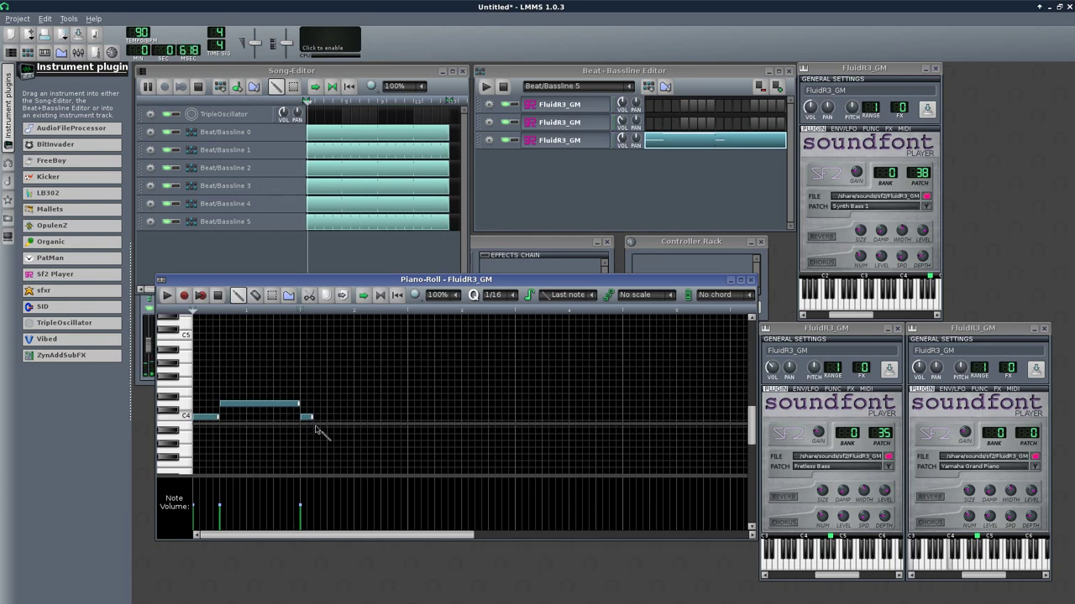
pyautogui.click(316, 437)
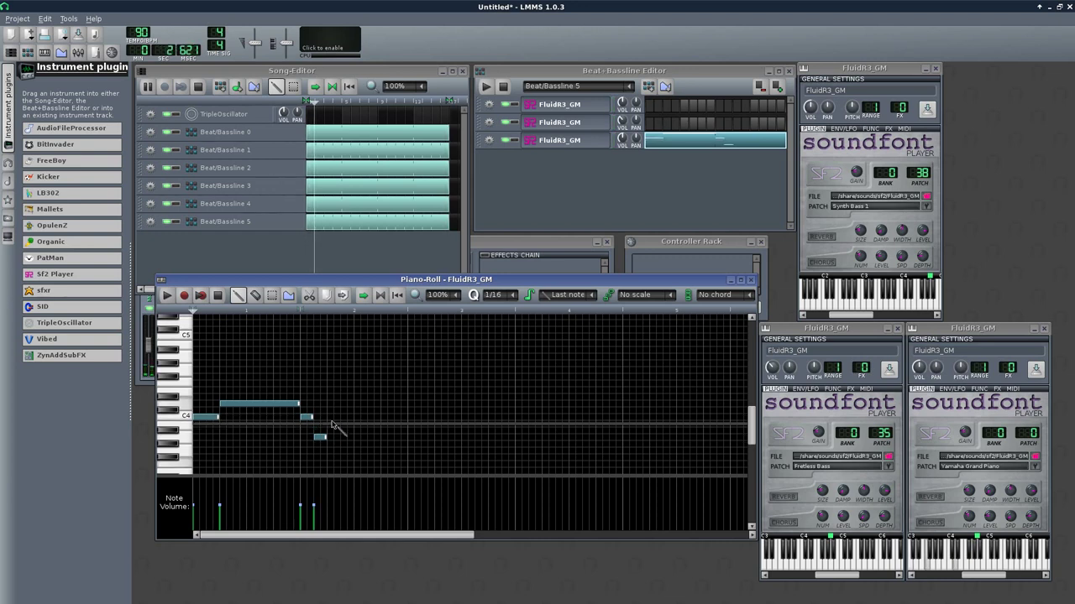
pyautogui.click(328, 417)
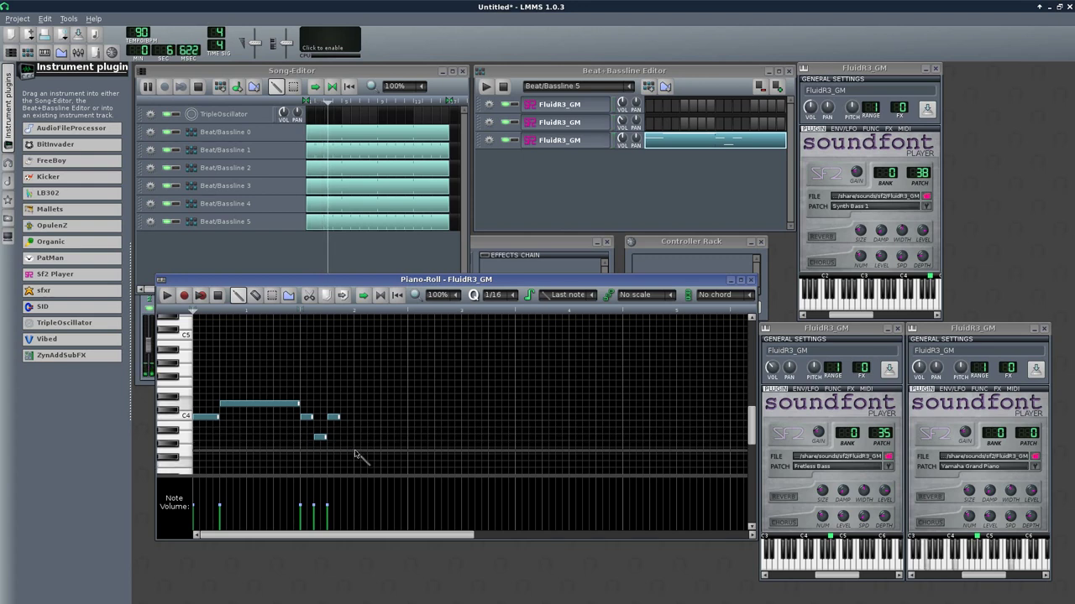
pyautogui.moveTo(366, 452); pyautogui.dragTo(407, 453)
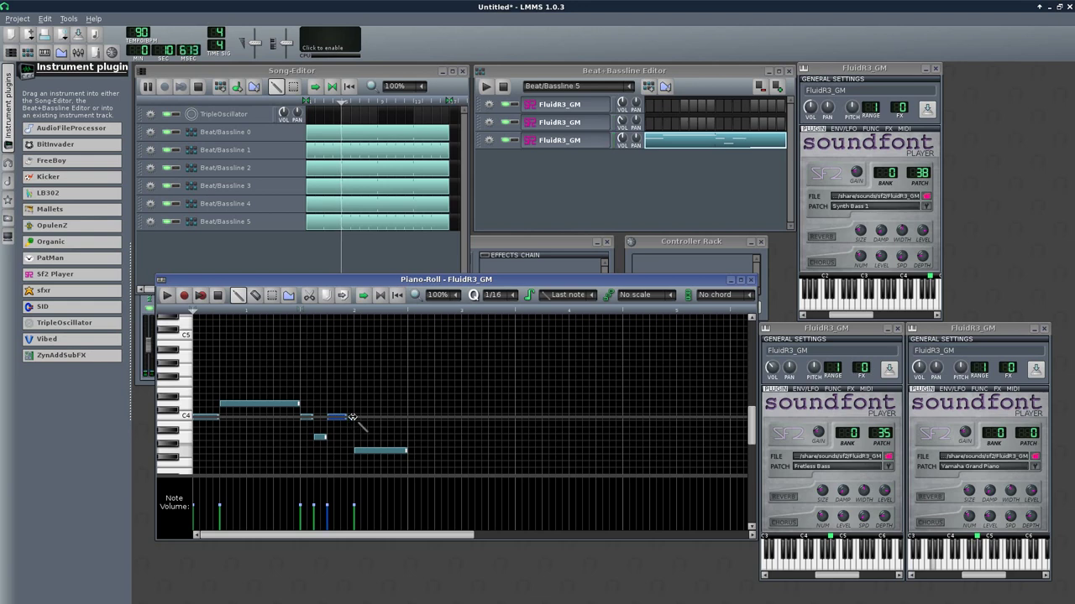
pyautogui.moveTo(352, 417); pyautogui.dragTo(353, 417)
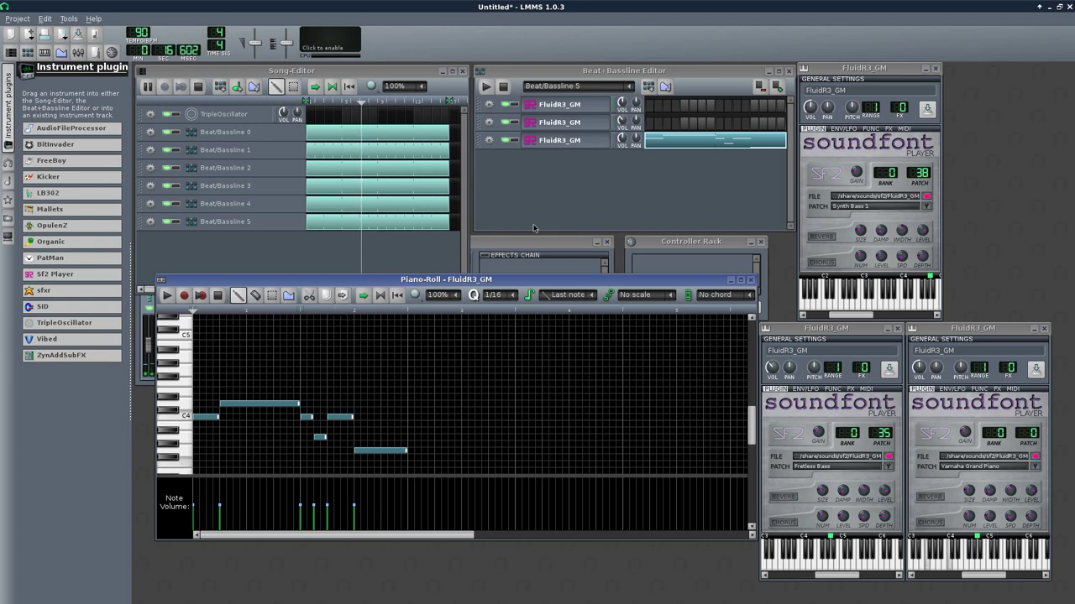
# Step: Add another Beat/Bassline pattern with a new Sf2 Player track, and load FluidR3_GM.sf2 into that track
pyautogui.click(649, 86)
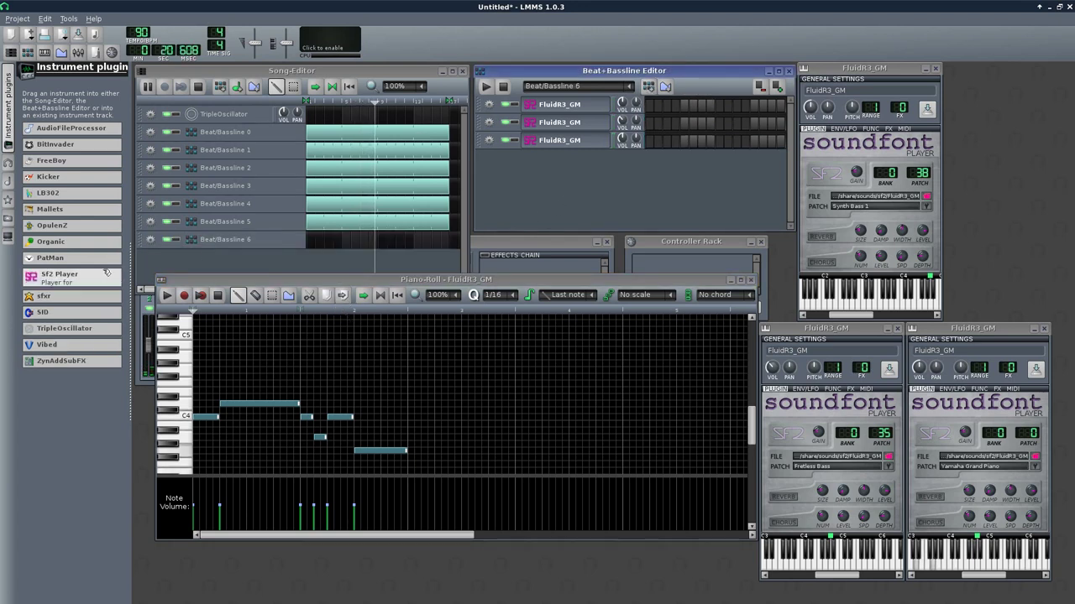
pyautogui.moveTo(55, 279); pyautogui.dragTo(514, 168)
pyautogui.click(567, 159)
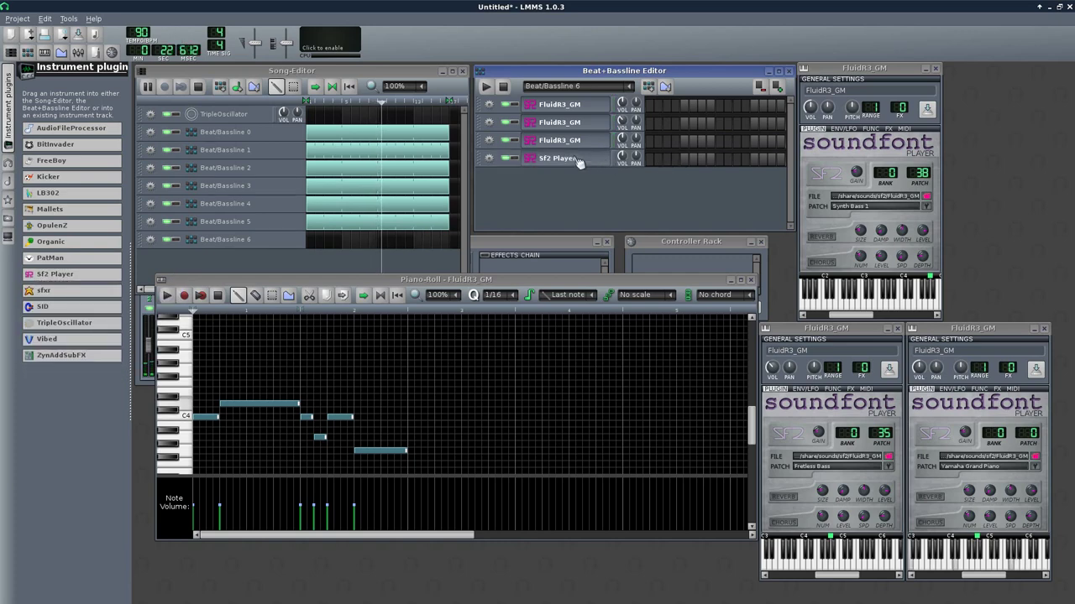
pyautogui.click(1059, 196)
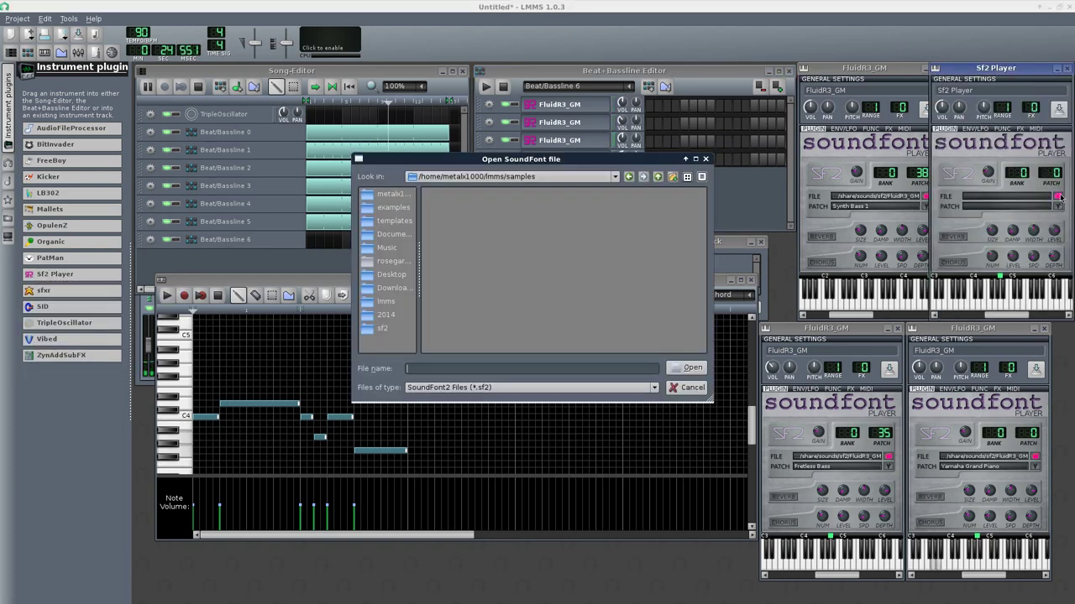
pyautogui.click(380, 328)
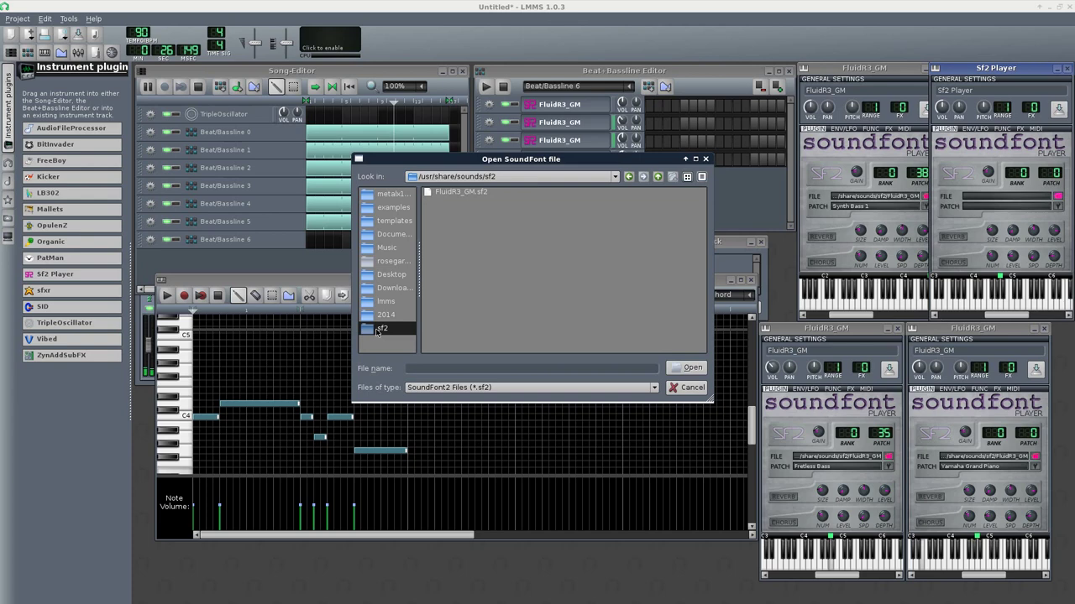
pyautogui.doubleClick(485, 193)
# Step: Try the Contrabass patch, number 43 in bank 0, on the new soundfont track
pyautogui.click(1056, 206)
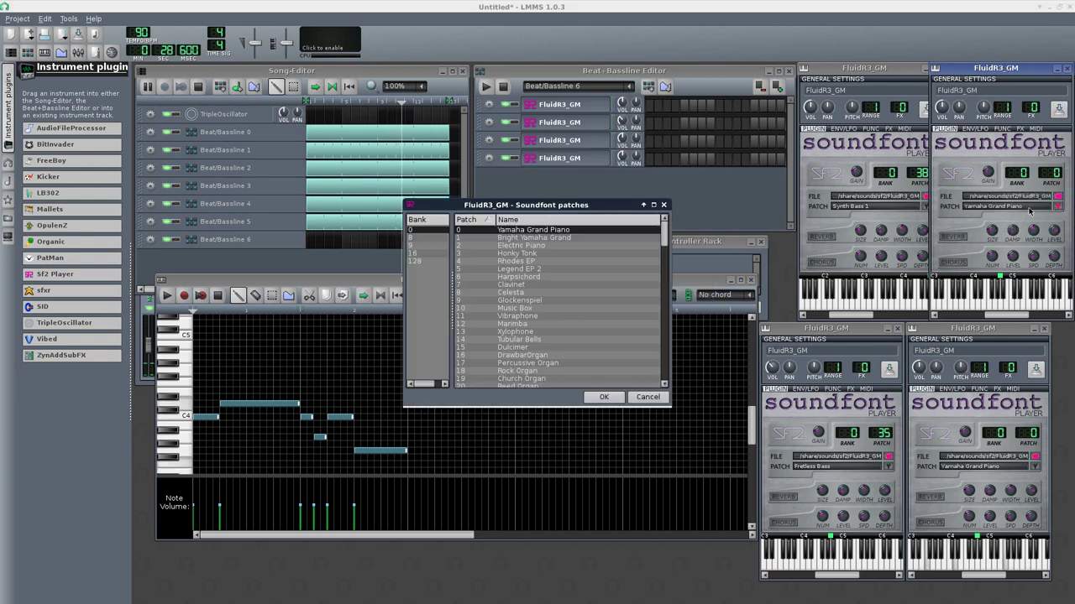
pyautogui.scroll(-6, 540, 271)
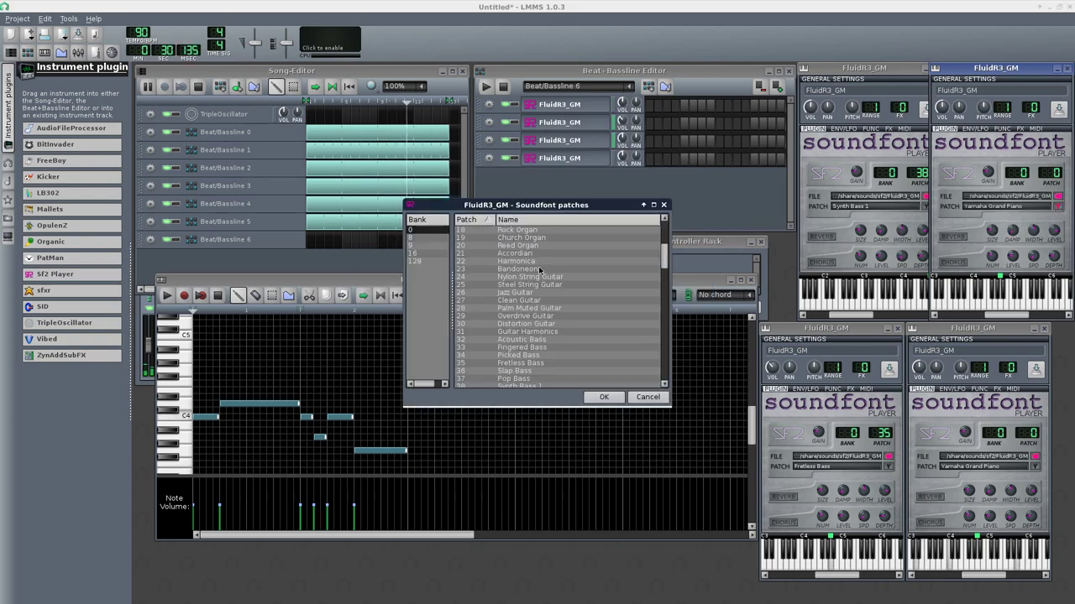
pyautogui.scroll(-5, 525, 304)
pyautogui.click(517, 308)
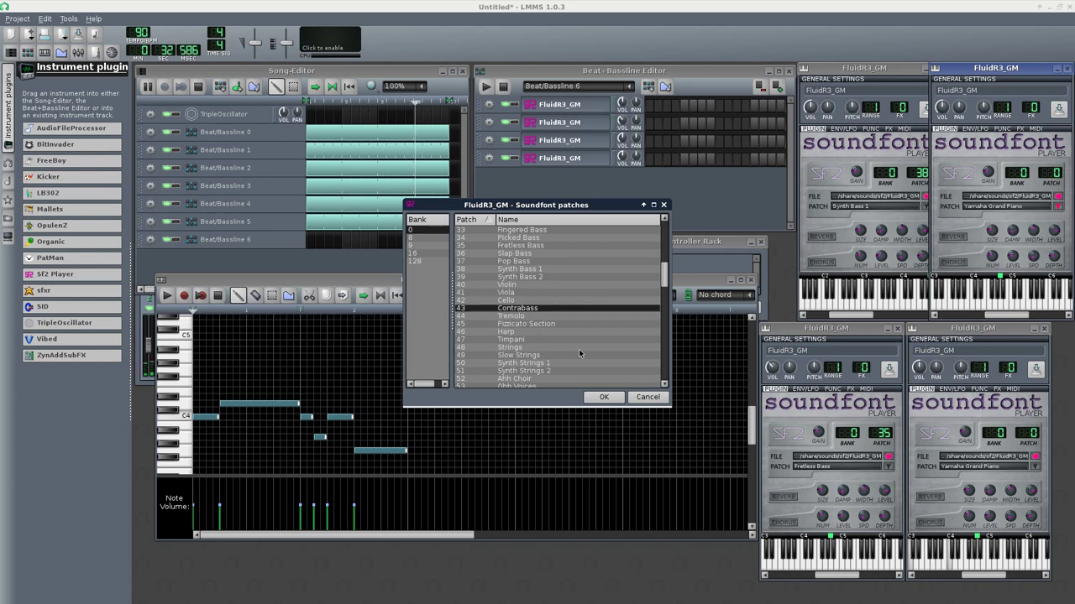
pyautogui.click(603, 396)
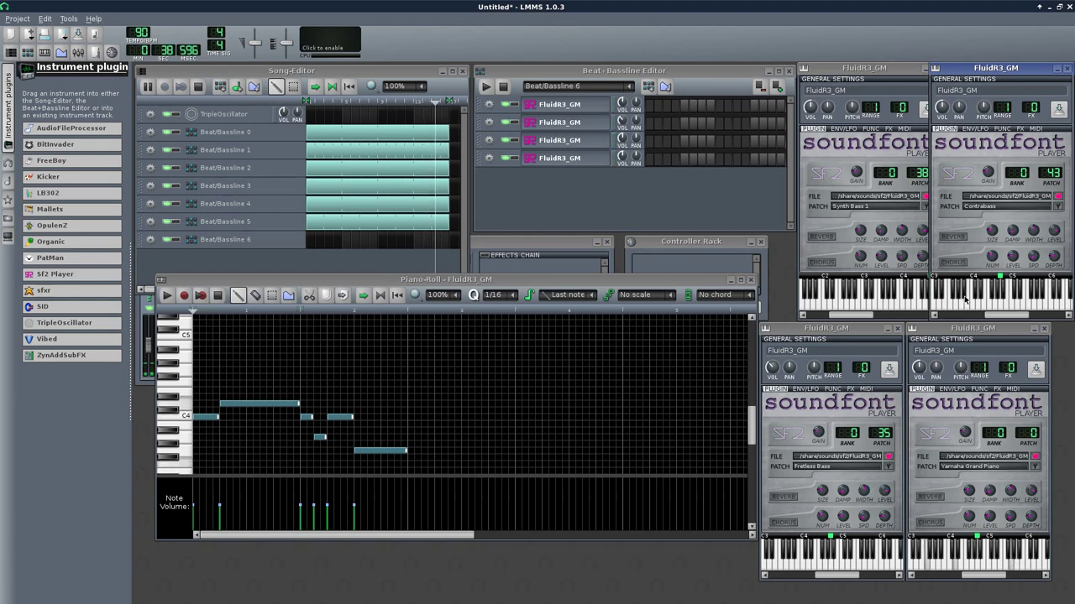
# Step: Set the new soundfont track's patch to 73, Flute
pyautogui.click(1059, 206)
pyautogui.scroll(-5, 517, 336)
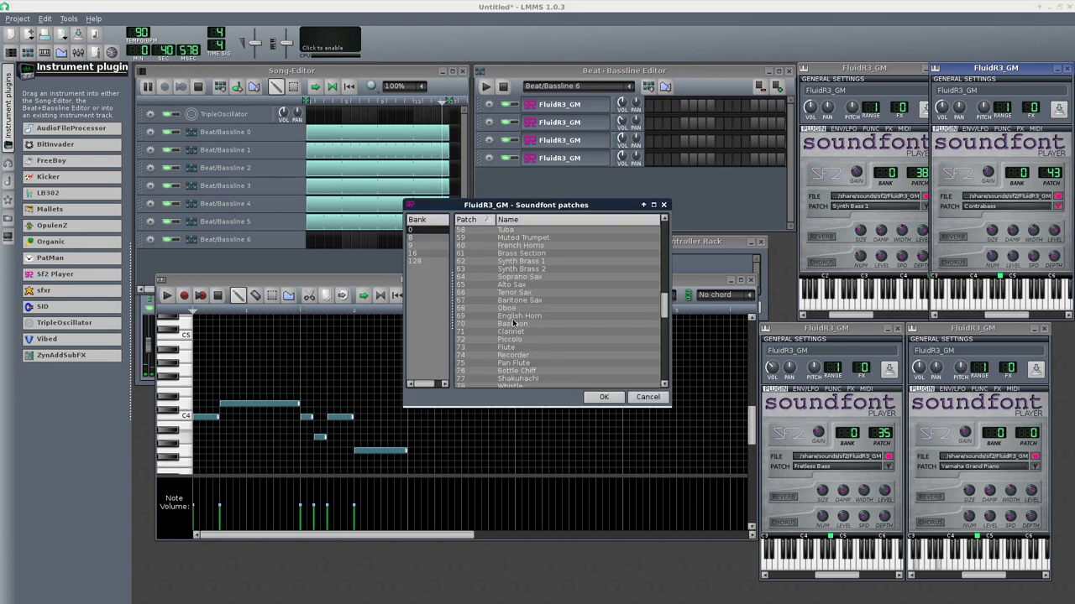
pyautogui.click(514, 346)
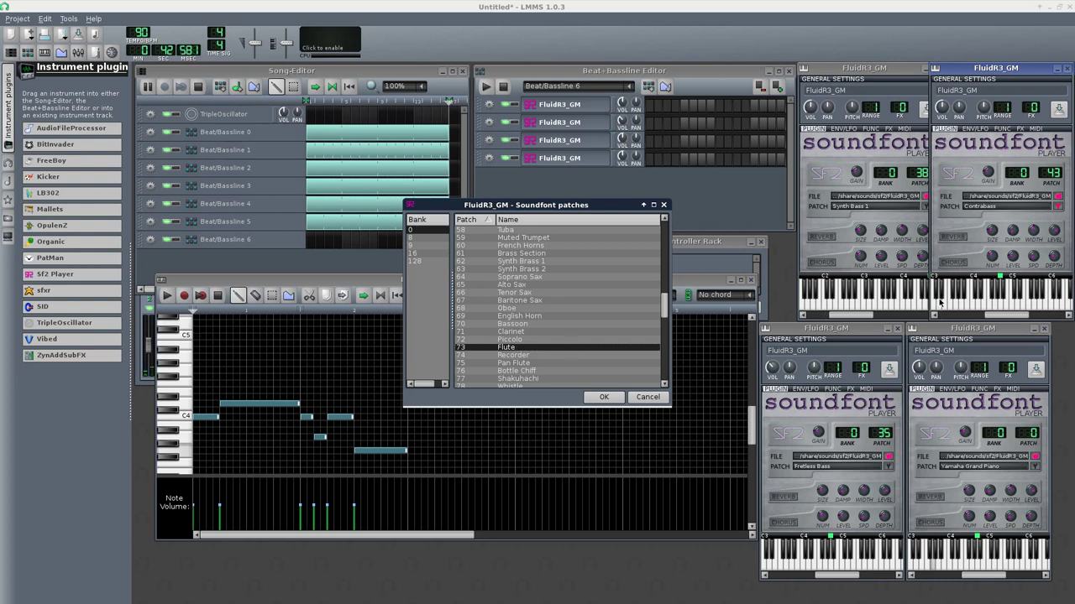
pyautogui.click(606, 398)
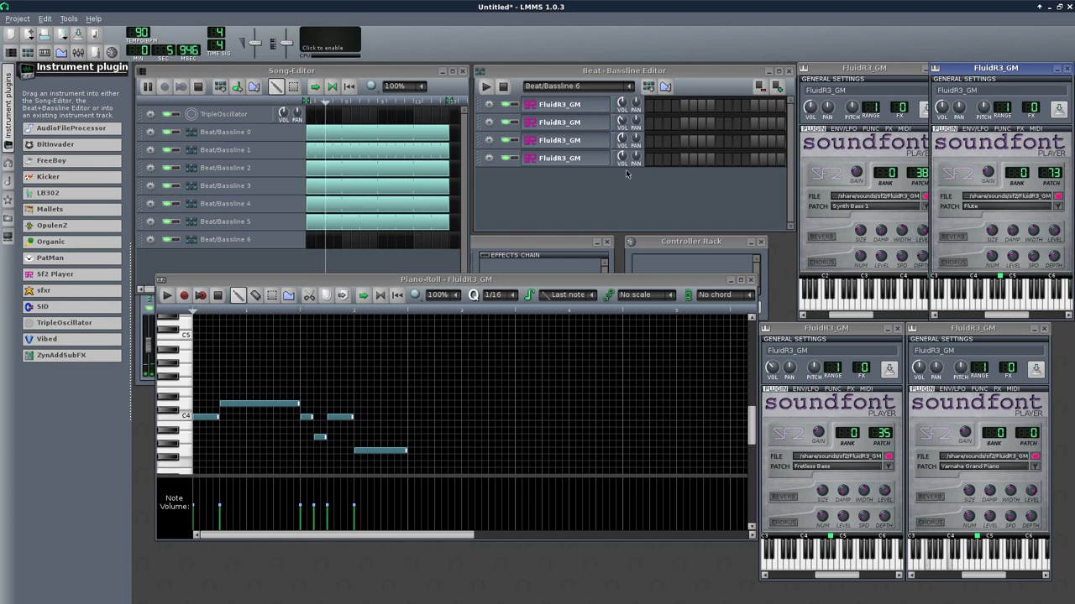
# Step: Extend Beat/Bassline 6 across the song's full length and open its flute track in the piano roll
pyautogui.click(312, 242)
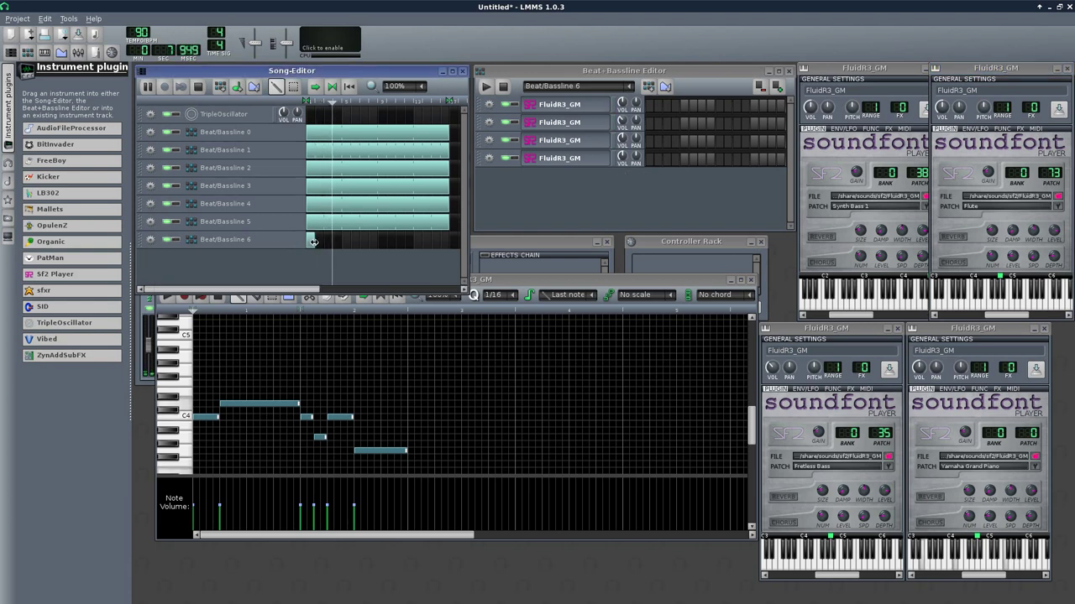
pyautogui.moveTo(316, 242); pyautogui.dragTo(447, 241)
pyautogui.rightClick(684, 161)
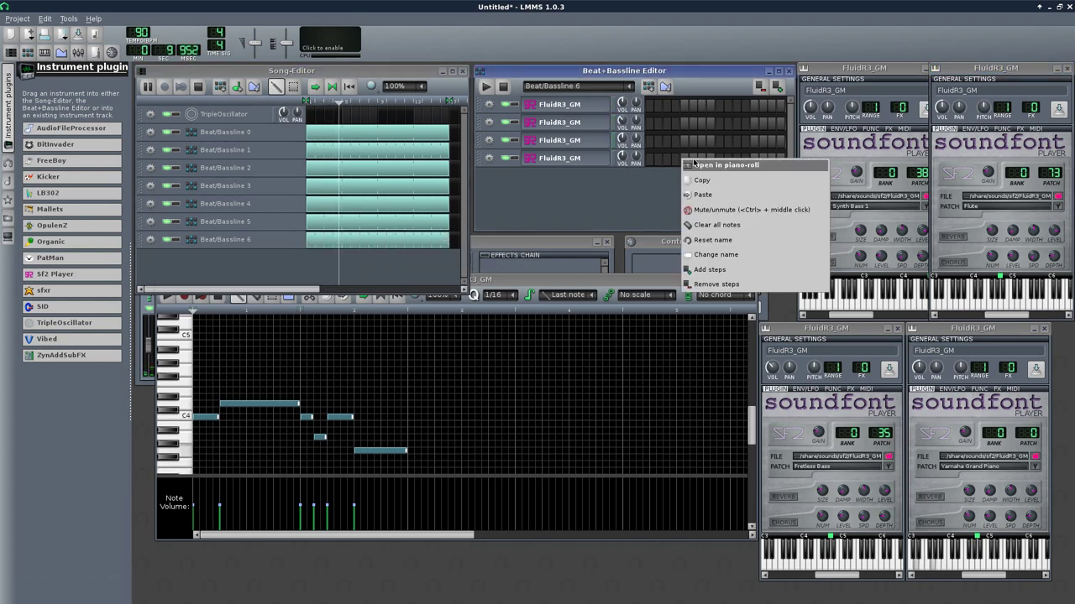
pyautogui.click(696, 166)
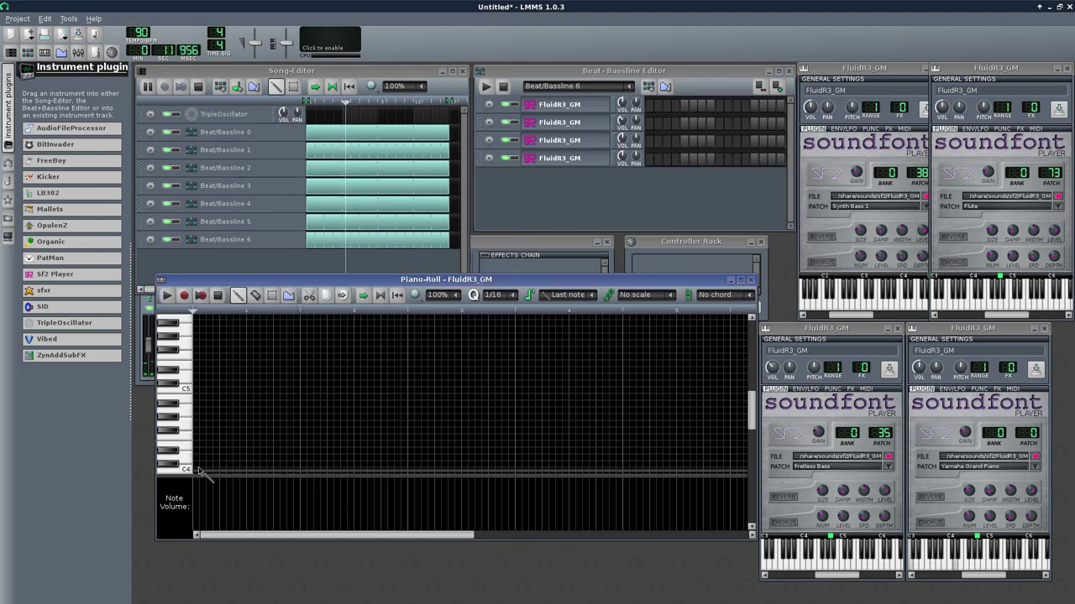
# Step: Enter one long flute note at the start of each of four bars: C4, G4, C5 and F#4
pyautogui.click(203, 391)
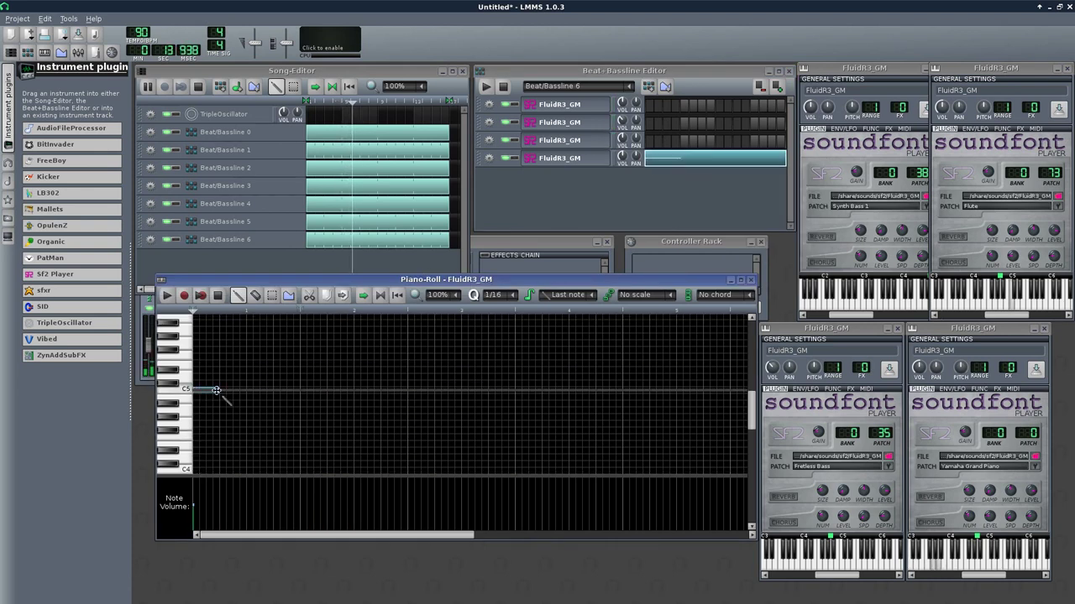
pyautogui.moveTo(216, 391); pyautogui.dragTo(285, 470)
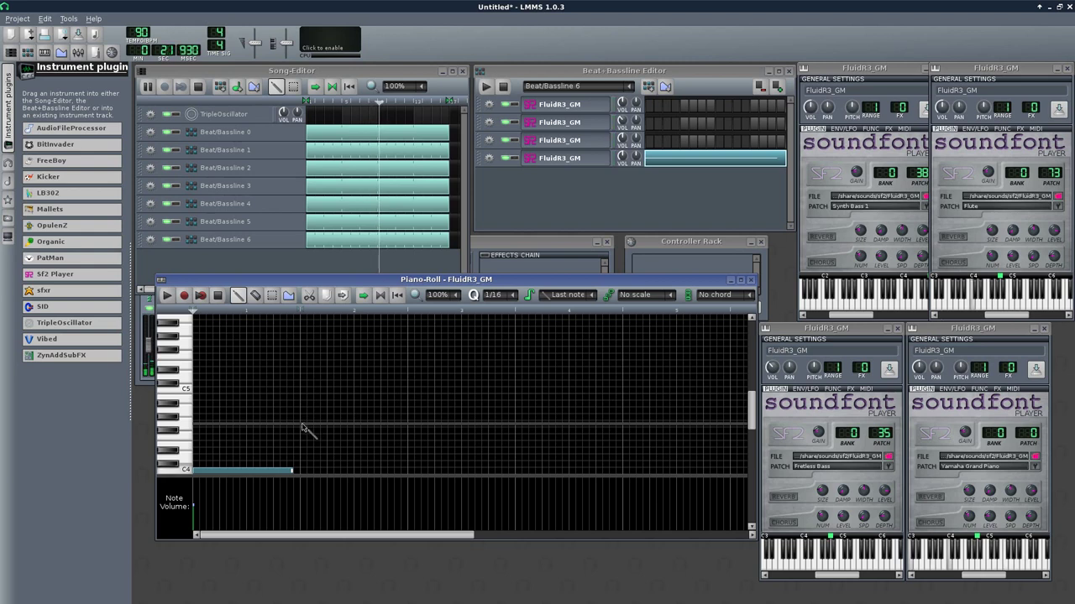
pyautogui.click(304, 424)
pyautogui.click(410, 391)
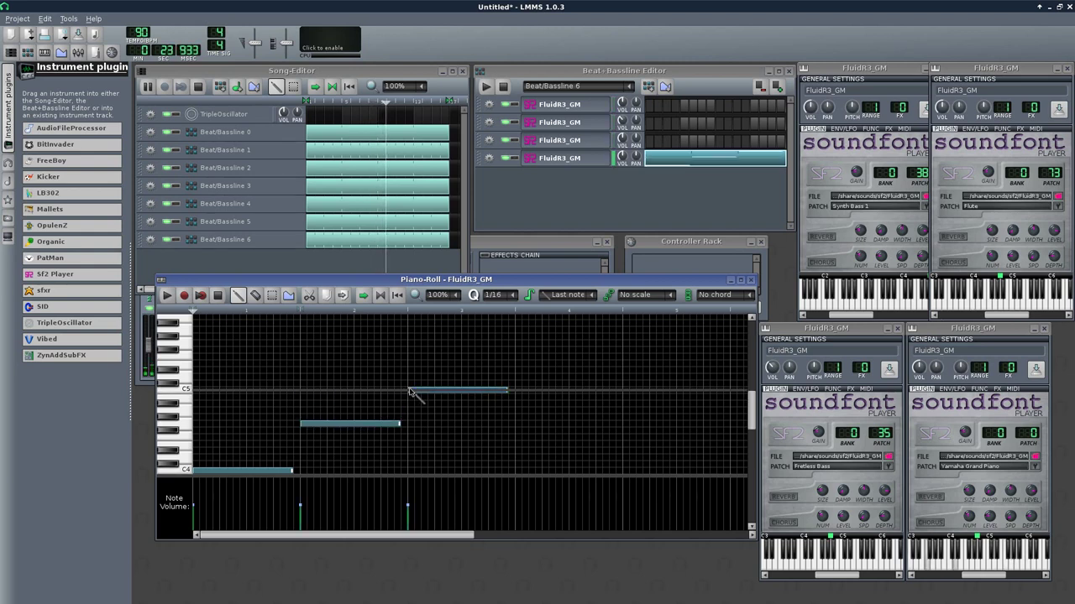
pyautogui.click(518, 432)
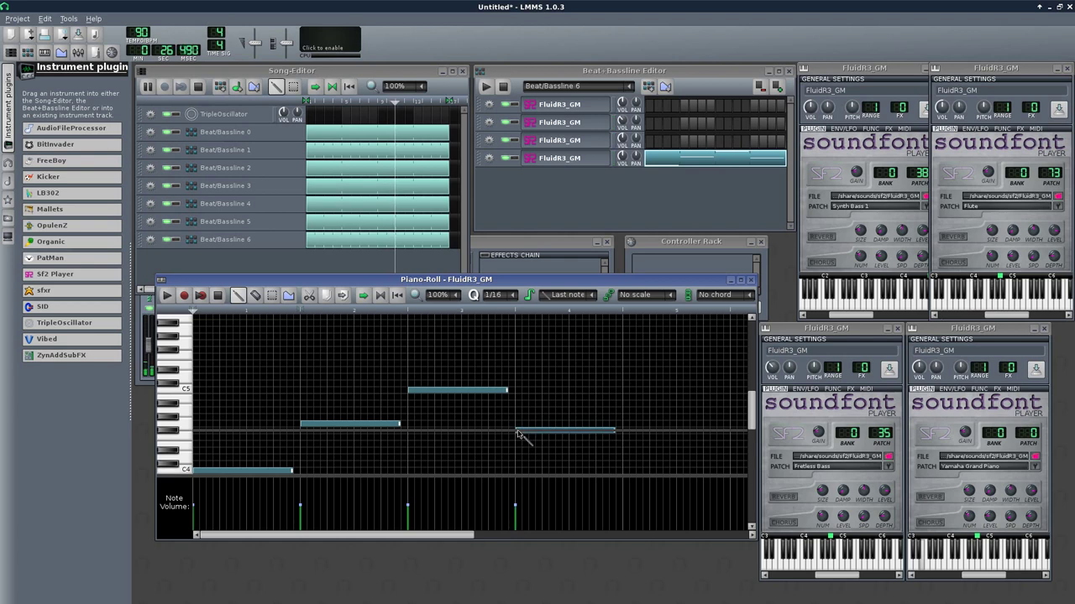
# Step: Lengthen each of the four flute notes by a sixteenth so that it fills its whole bar
pyautogui.click(293, 470)
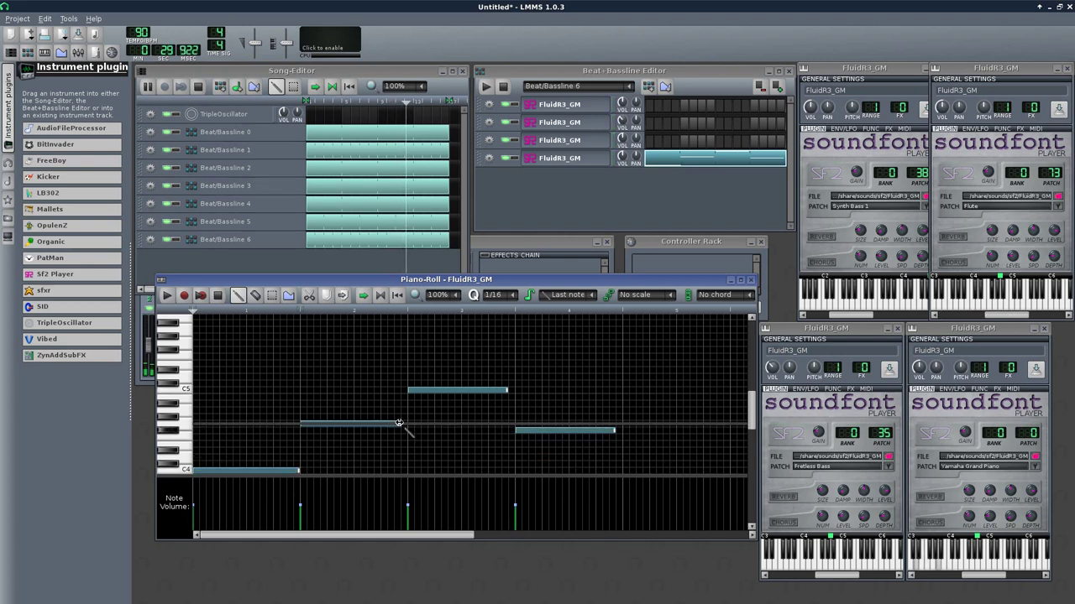
pyautogui.moveTo(399, 422); pyautogui.dragTo(408, 424)
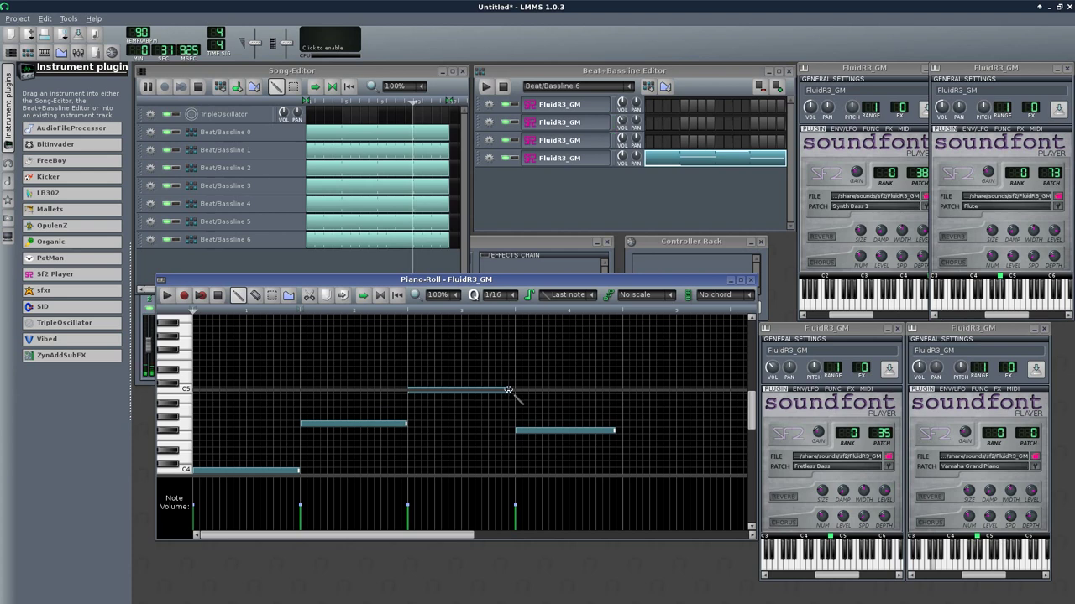
pyautogui.moveTo(508, 391); pyautogui.dragTo(515, 391)
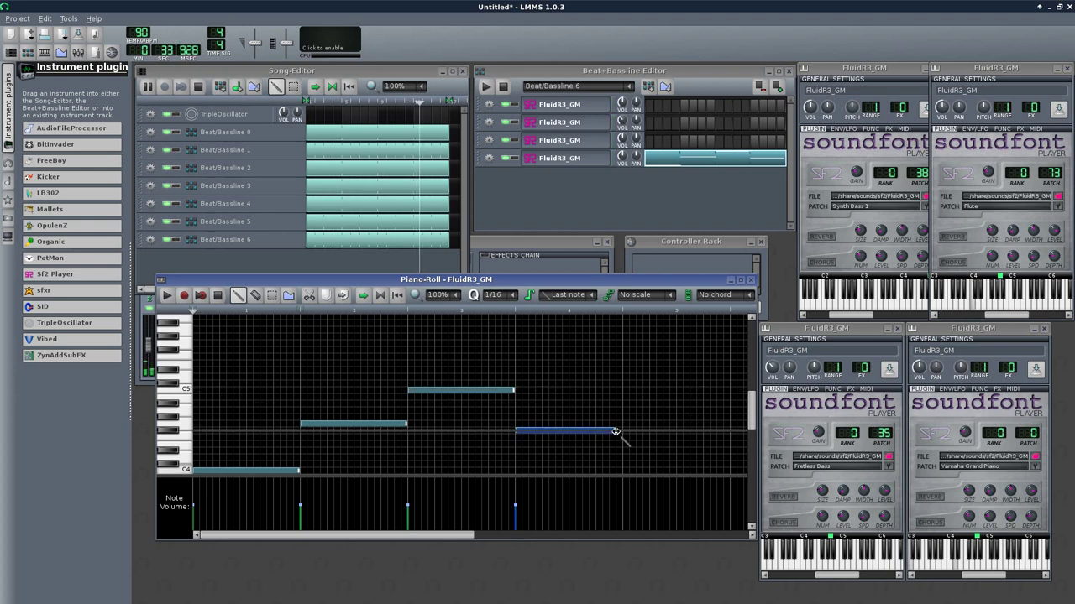
pyautogui.moveTo(616, 431); pyautogui.dragTo(628, 433)
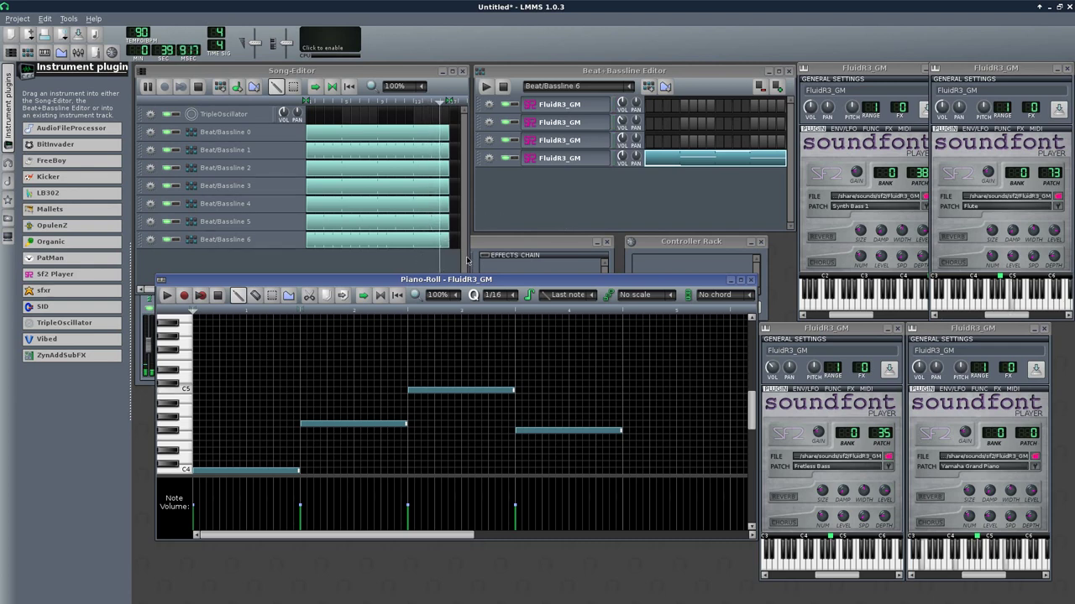
# Step: Add a further Beat/Bassline pattern across the full song in a taller Song-Editor, and add an Sf2 Player track
pyautogui.moveTo(467, 261); pyautogui.dragTo(470, 361)
pyautogui.click(665, 86)
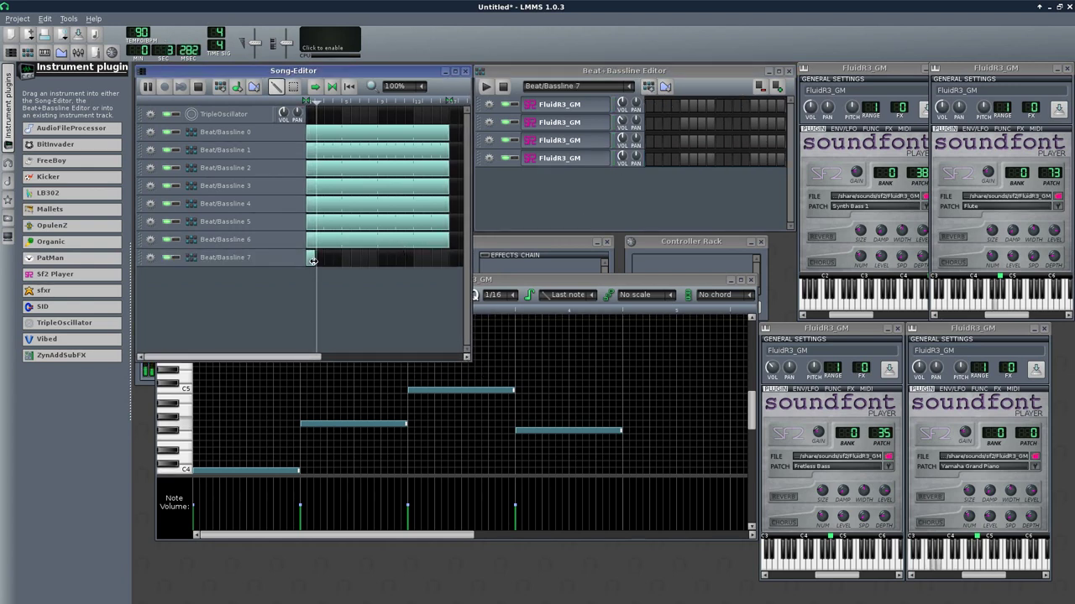
pyautogui.moveTo(315, 264); pyautogui.dragTo(443, 267)
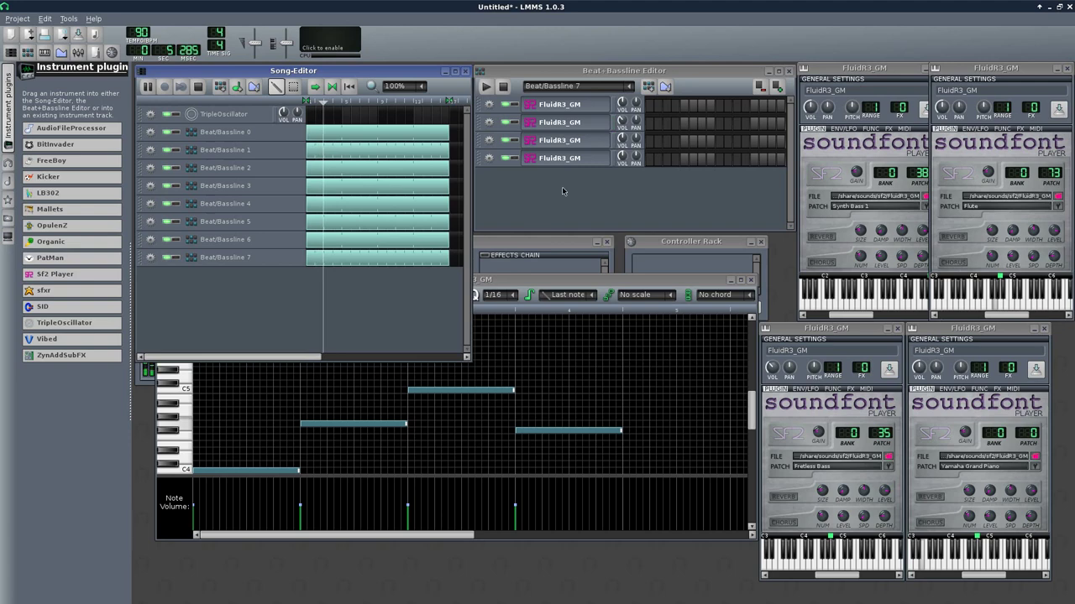
pyautogui.moveTo(56, 273); pyautogui.dragTo(562, 214)
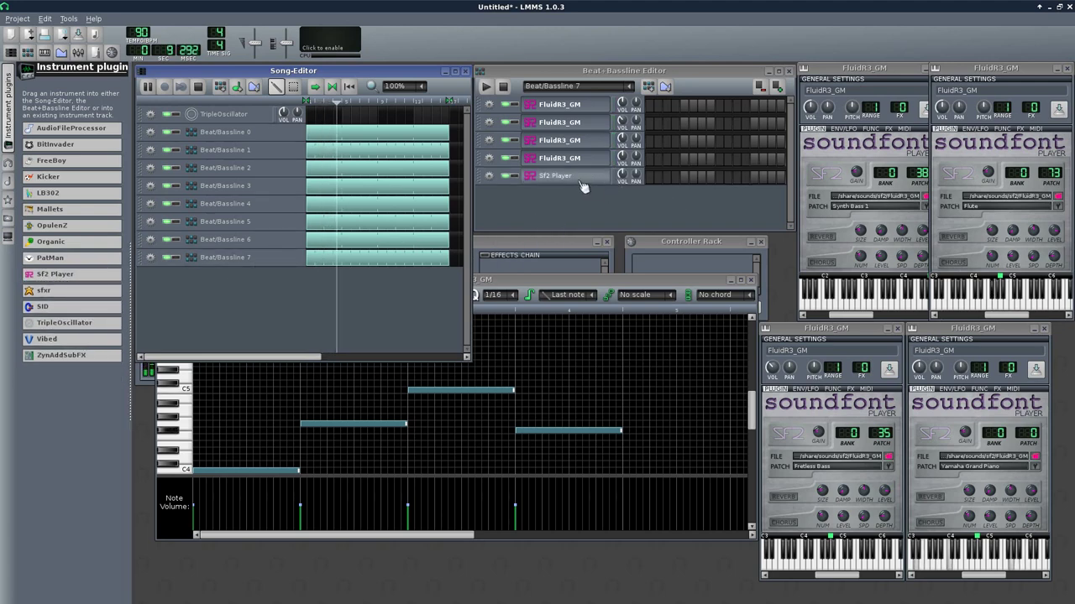
# Step: Save the project as Flower_Grown in a new Flower_Grown folder inside the 2014 music folder
pyautogui.hotkey('ctrl', 's')
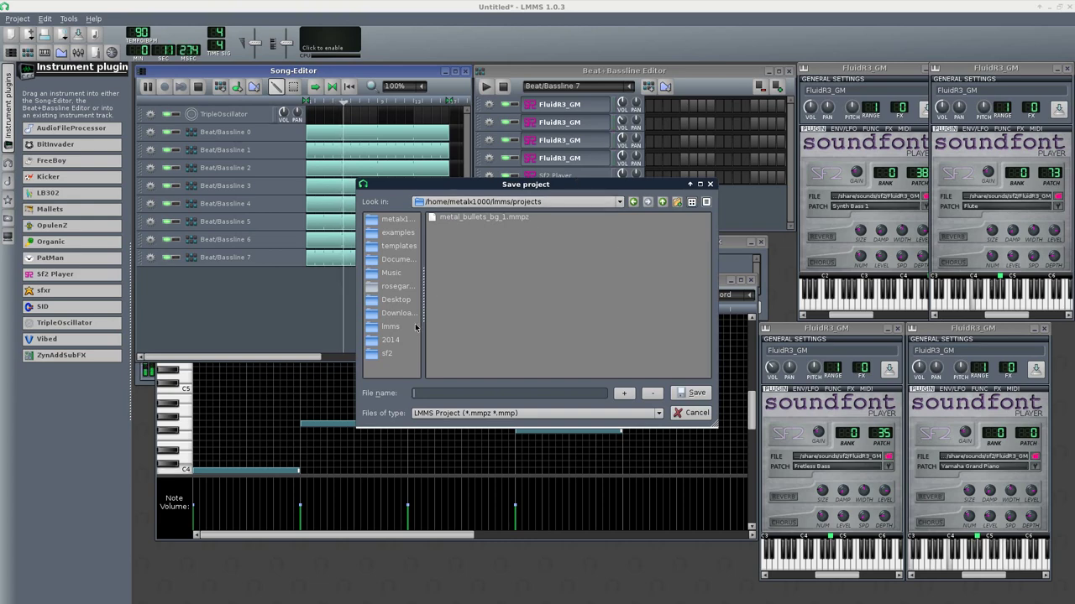
pyautogui.click(395, 340)
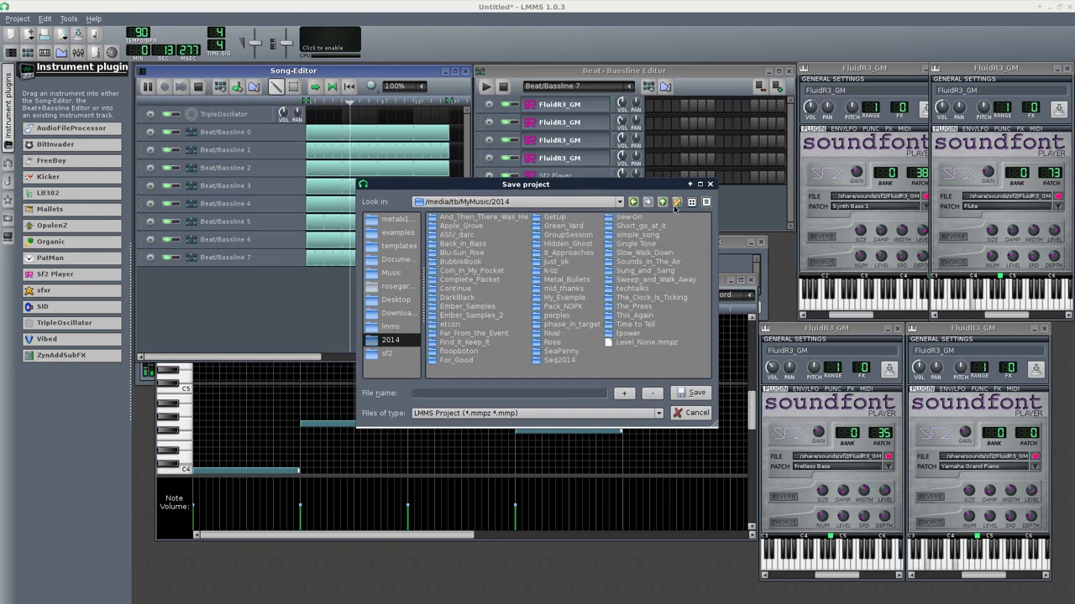
pyautogui.click(677, 203)
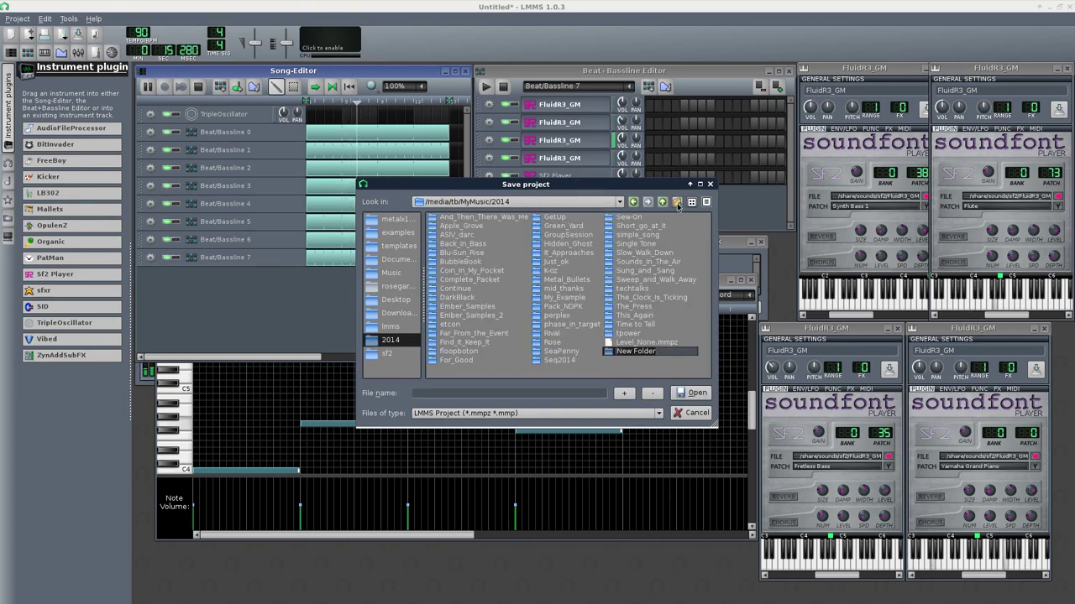
pyautogui.write('Flower')
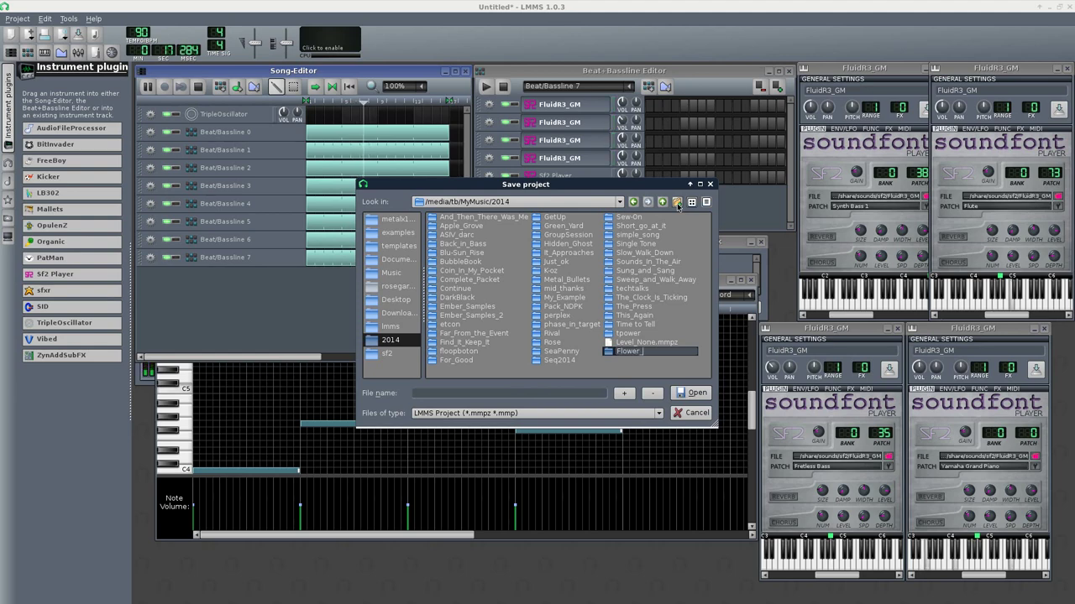
pyautogui.write('_Grown')
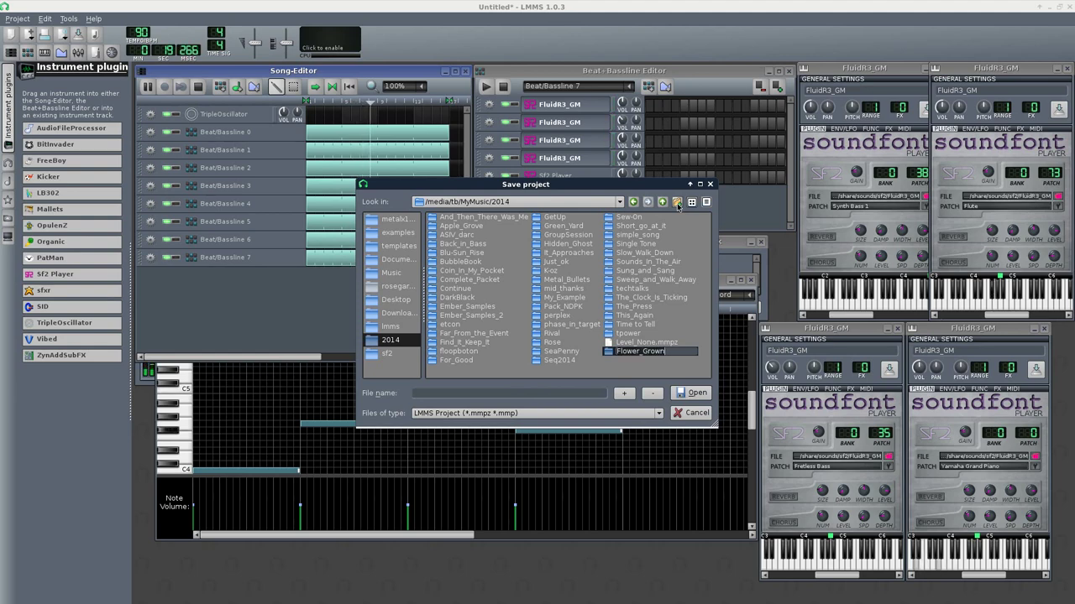
pyautogui.press('Return')
pyautogui.press('Return')
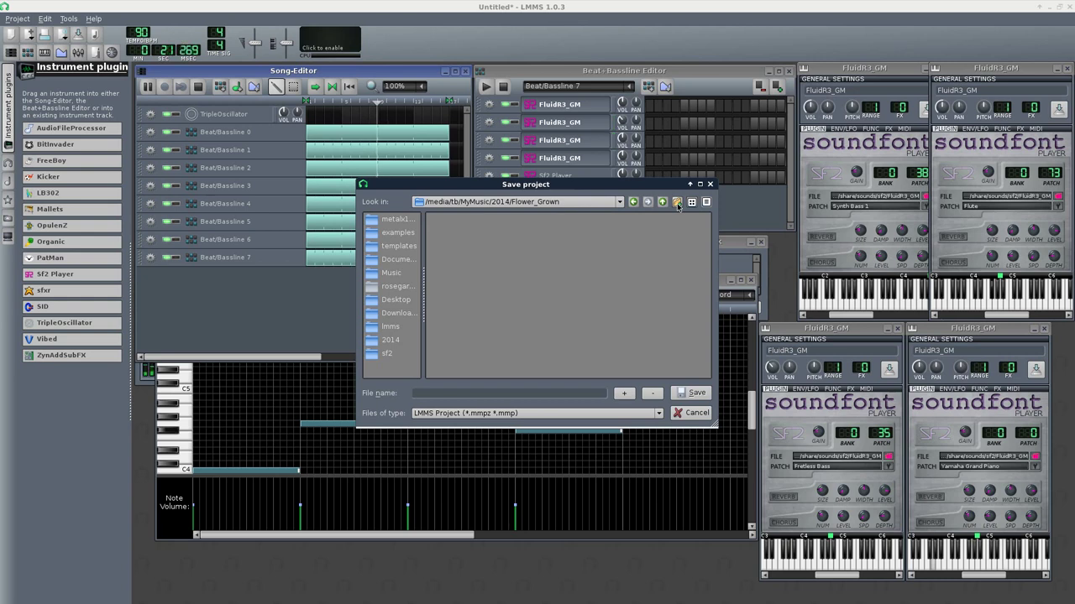
pyautogui.write('Flower_Grown')
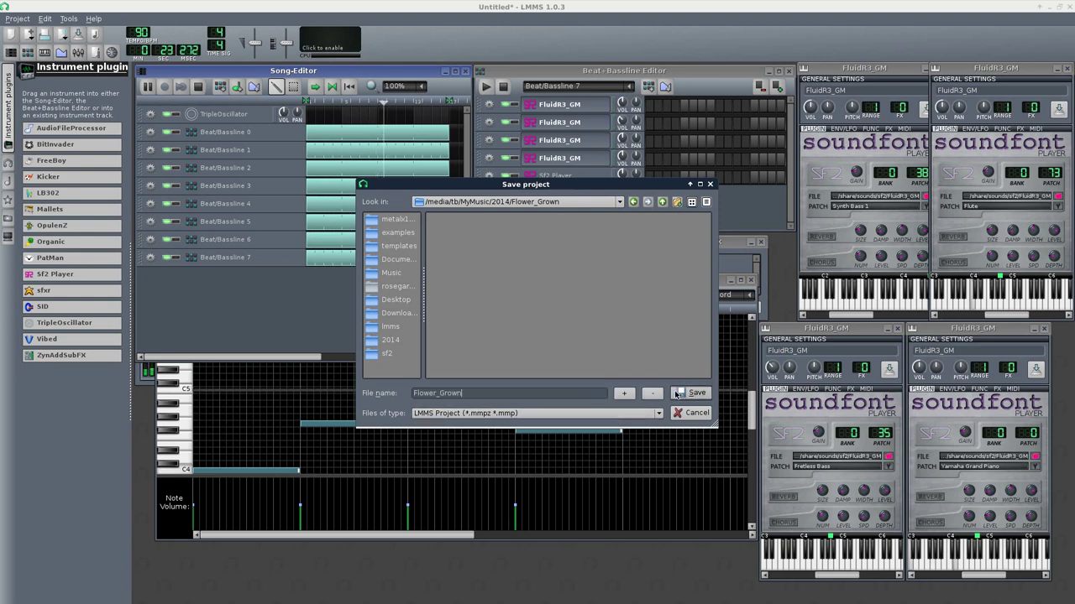
pyautogui.click(676, 395)
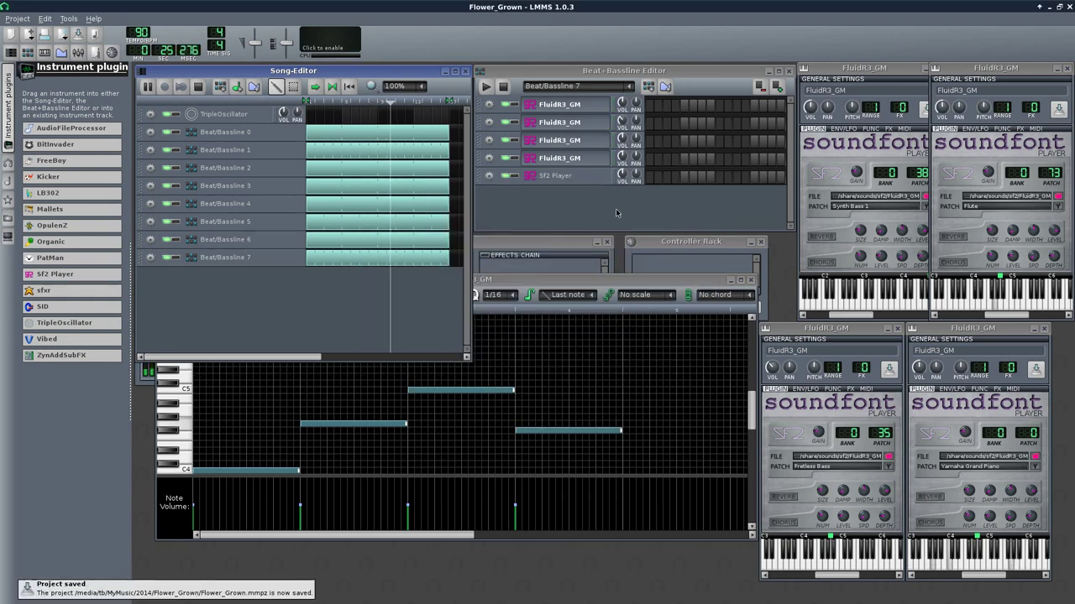
# Step: Load the FluidR3_GM soundfont into the new Sf2 Player track and choose its Harp patch
pyautogui.click(568, 178)
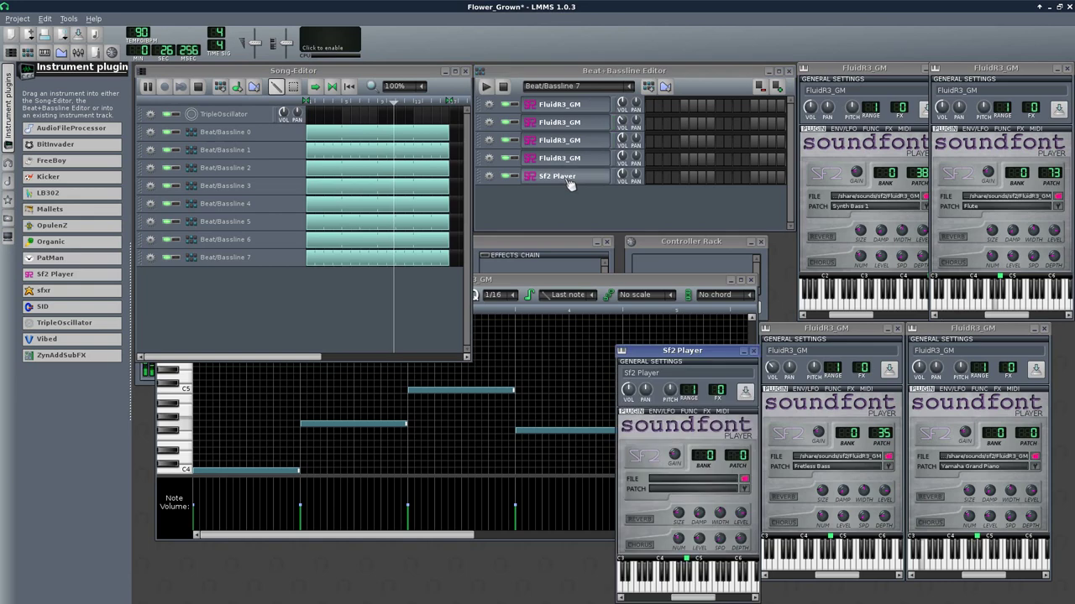
pyautogui.click(745, 479)
pyautogui.click(386, 330)
pyautogui.doubleClick(472, 194)
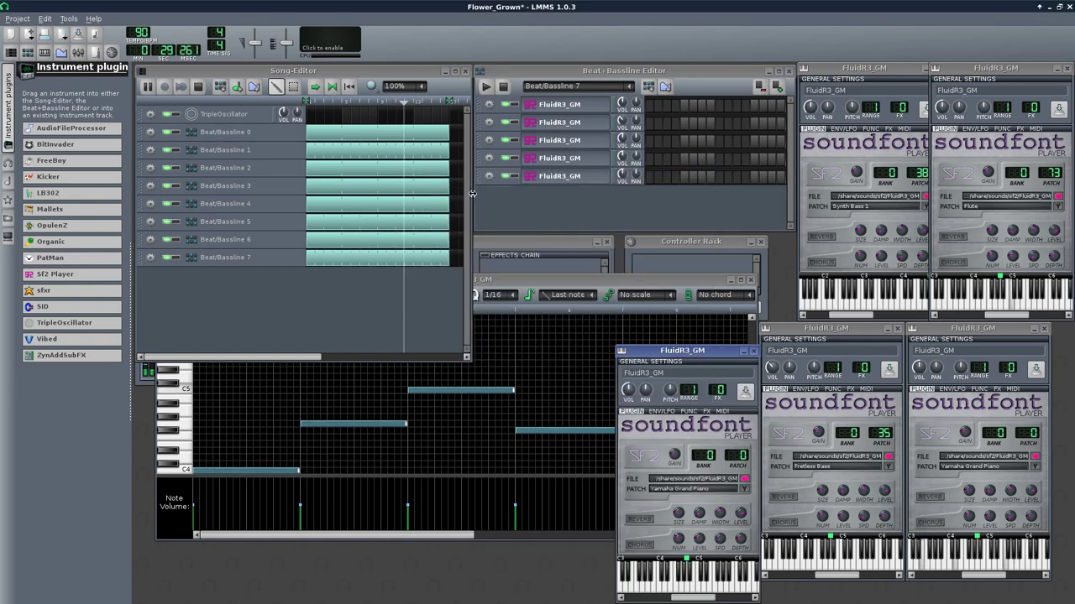
pyautogui.click(745, 489)
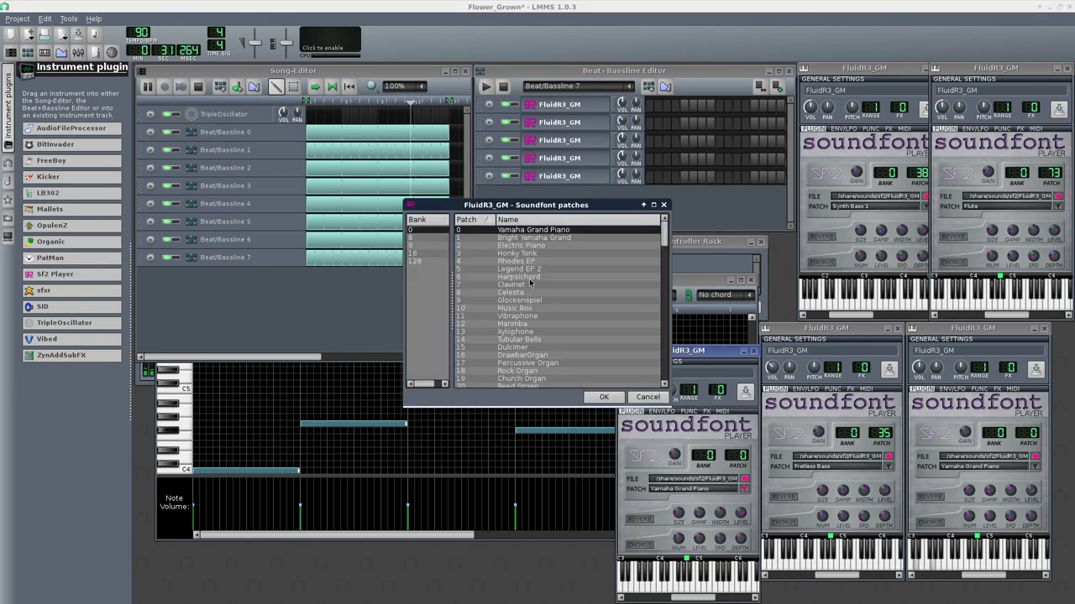
pyautogui.scroll(-12, 525, 281)
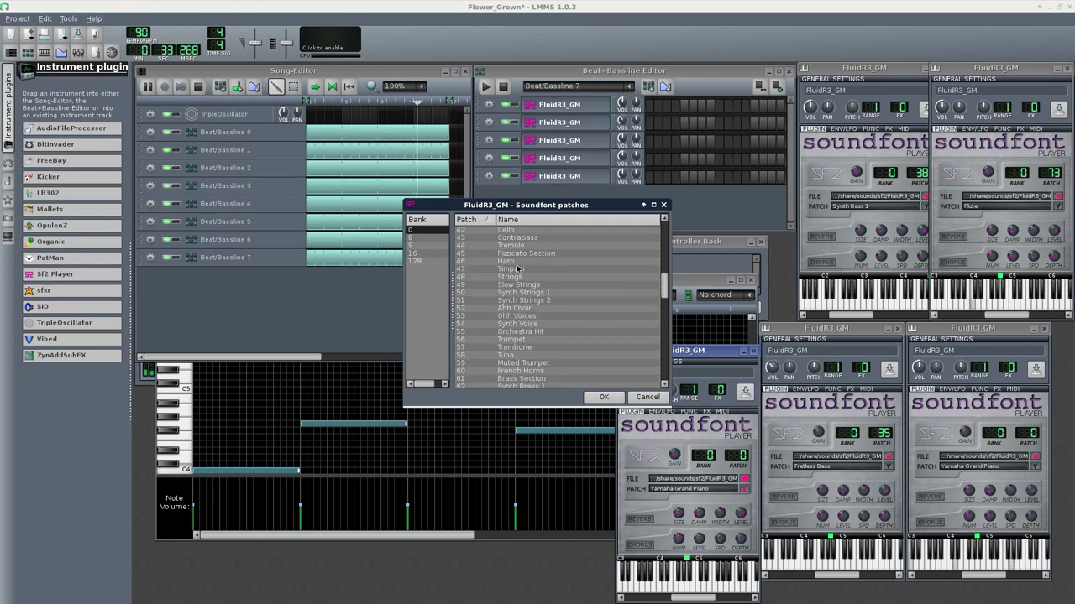
pyautogui.click(514, 262)
pyautogui.click(603, 398)
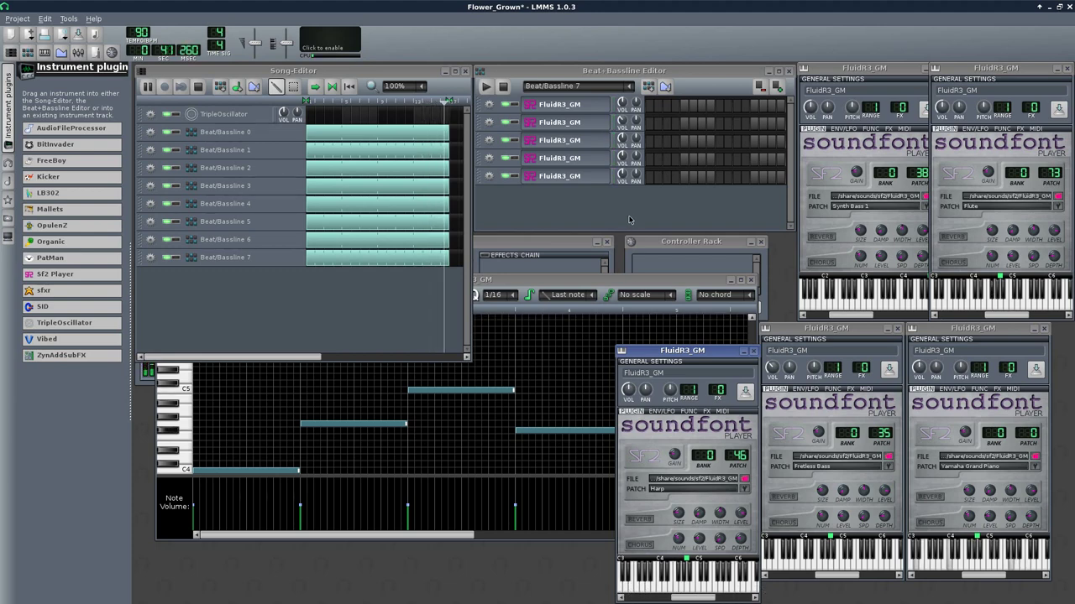
# Step: Open the harp track in the piano roll and enter a sixteenth-long C4 at the start of bar 1
pyautogui.rightClick(653, 190)
pyautogui.click(676, 196)
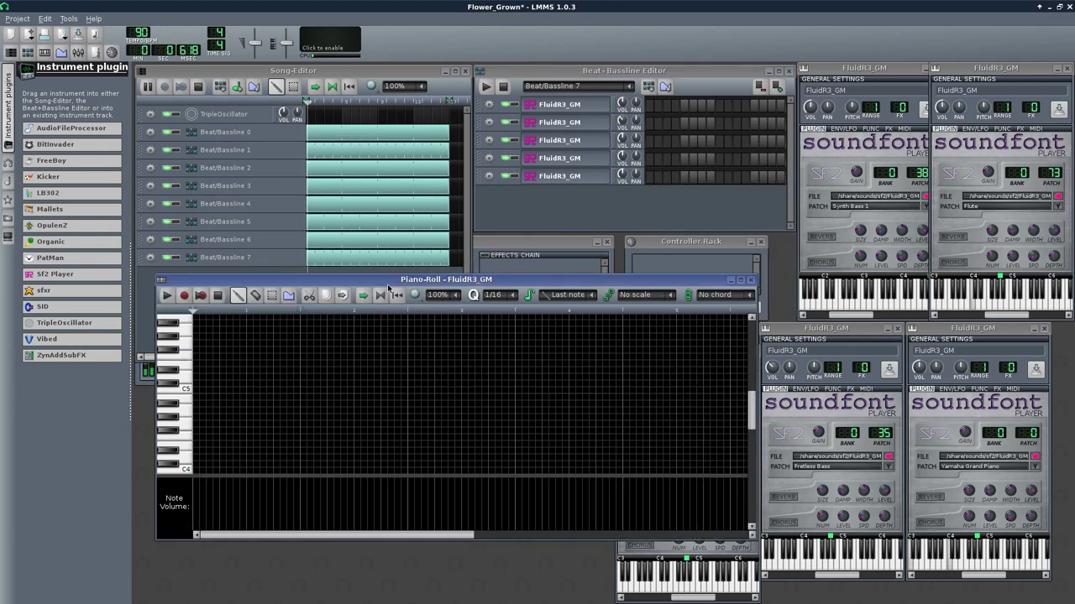
pyautogui.click(197, 471)
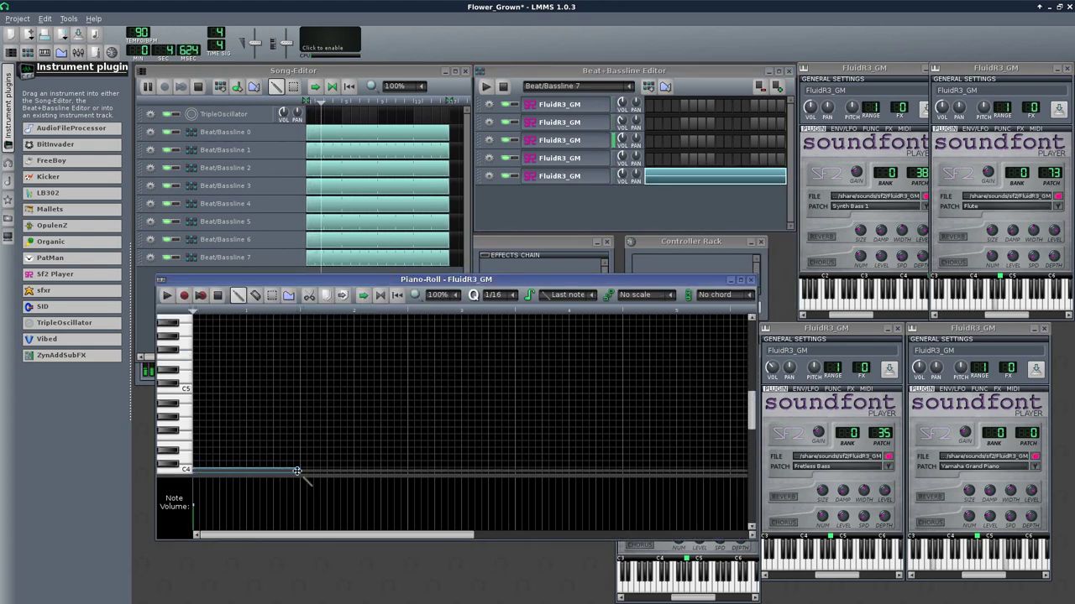
pyautogui.moveTo(297, 471); pyautogui.dragTo(206, 471)
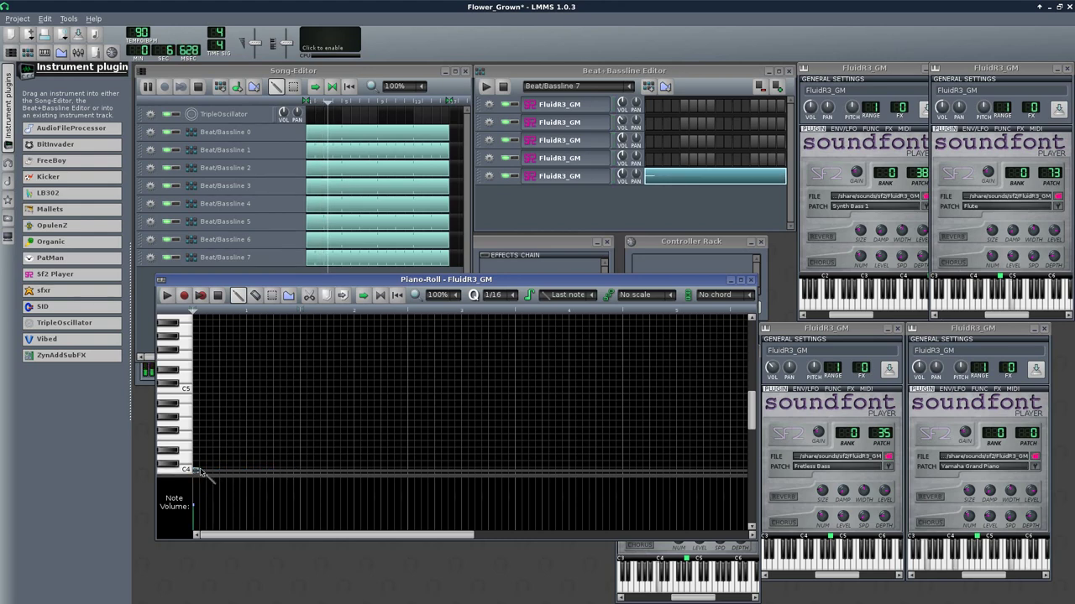
# Step: Continue the harp run in consecutive sixteenths with D4, E4, F4, G4 and A4, and place B4 on bar 1's fourth beat
pyautogui.click(203, 456)
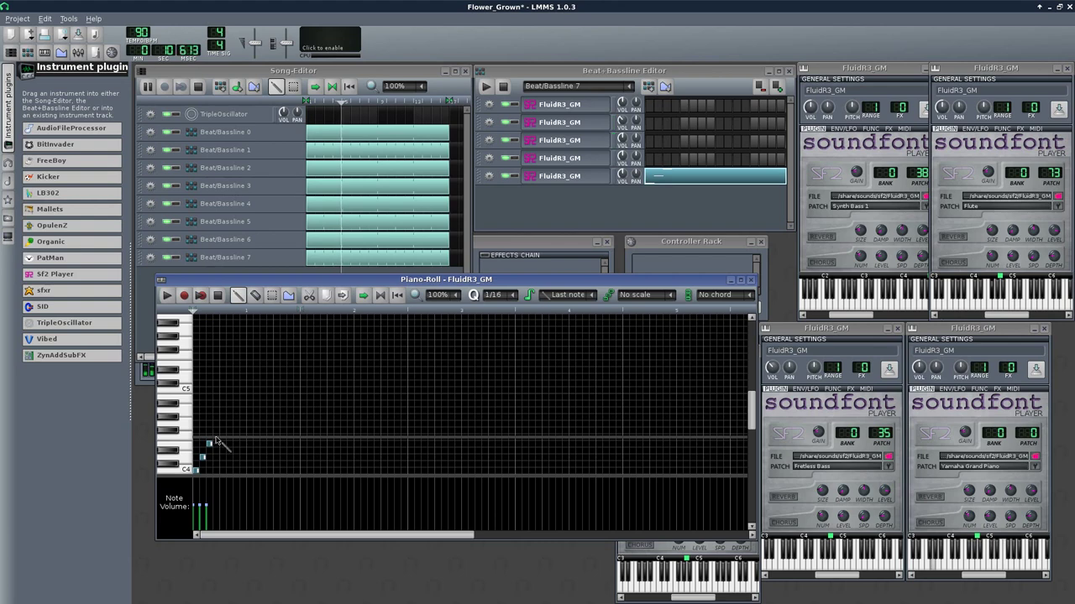
pyautogui.click(216, 437)
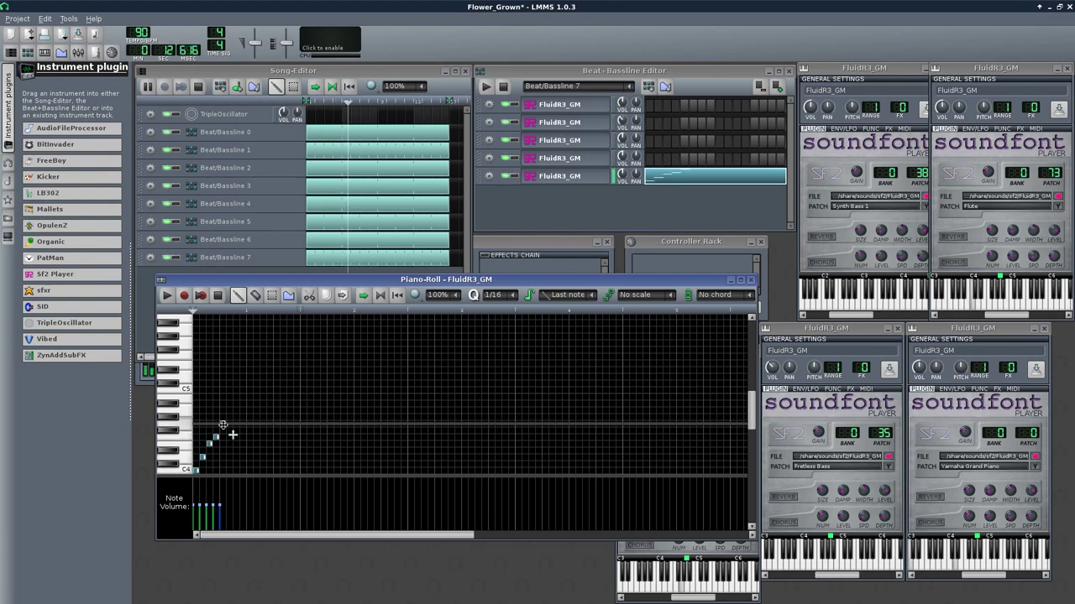
pyautogui.click(222, 424)
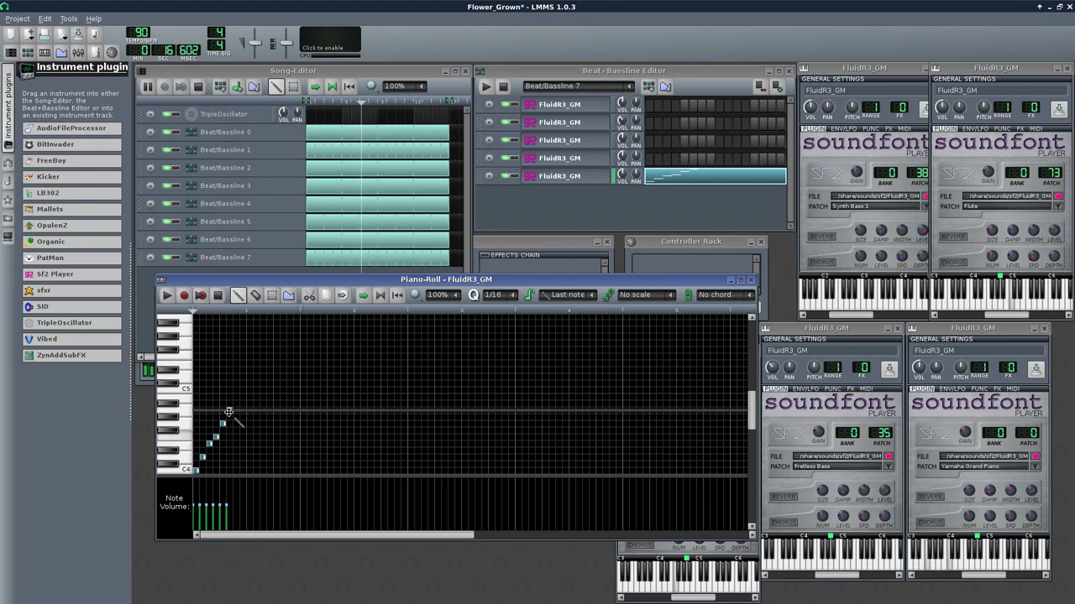
pyautogui.click(228, 411)
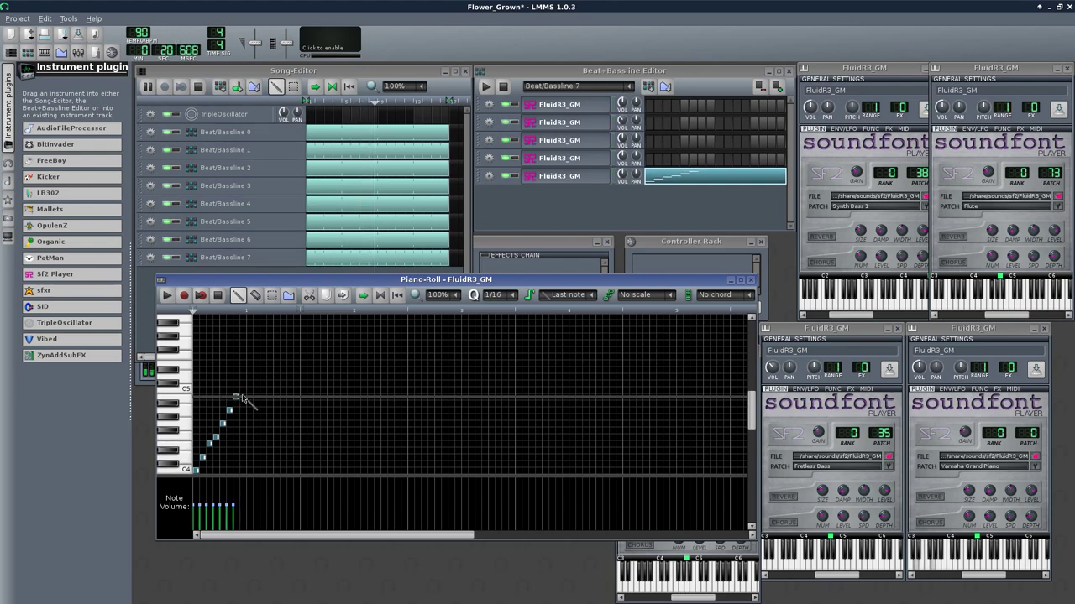
pyautogui.click(237, 397)
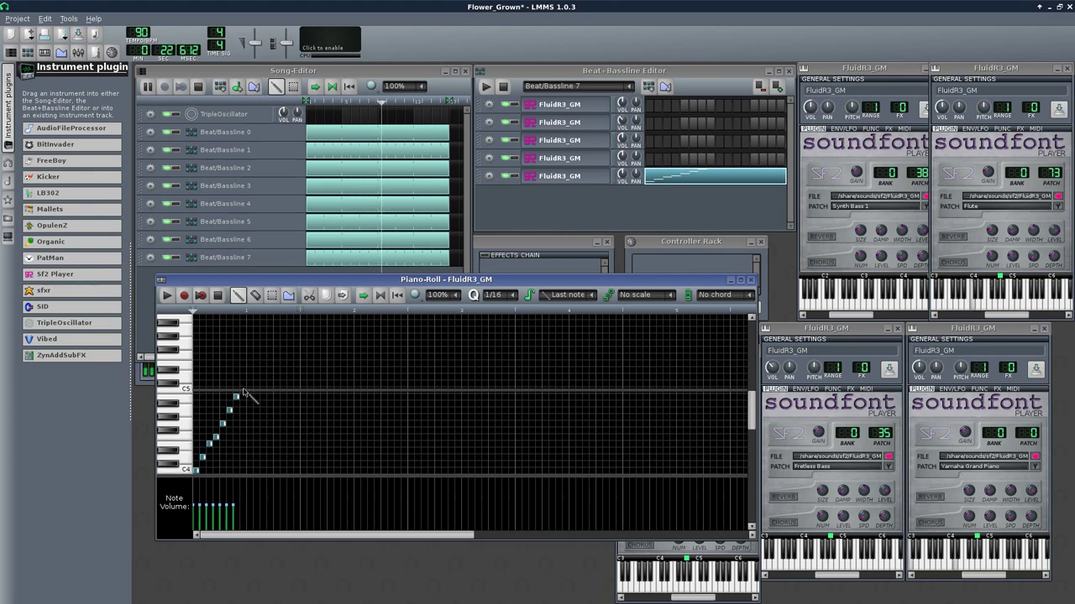
pyautogui.click(243, 395)
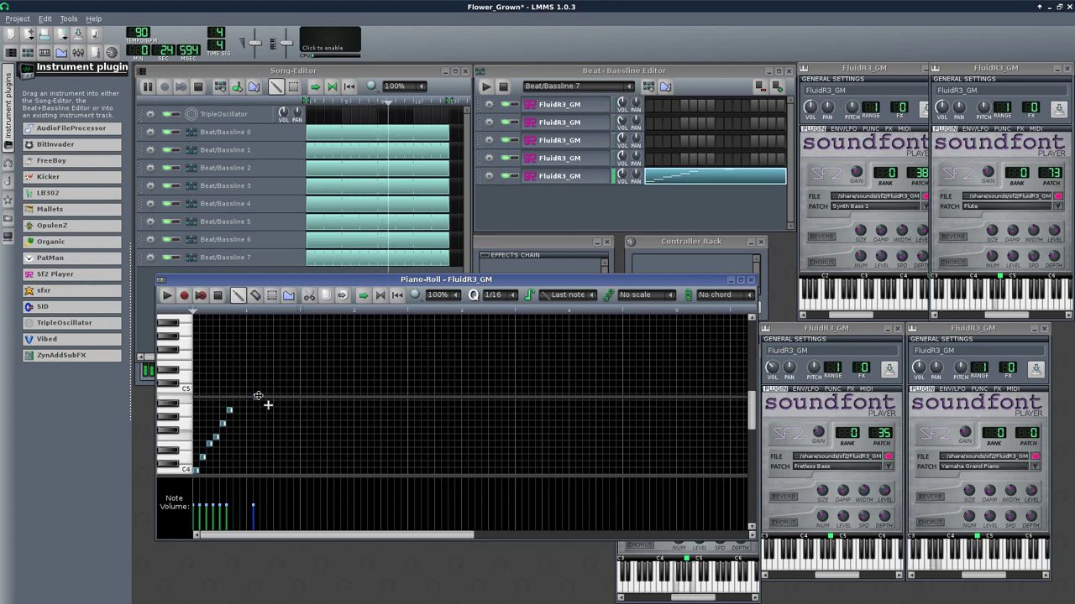
pyautogui.moveTo(250, 395); pyautogui.dragTo(278, 396)
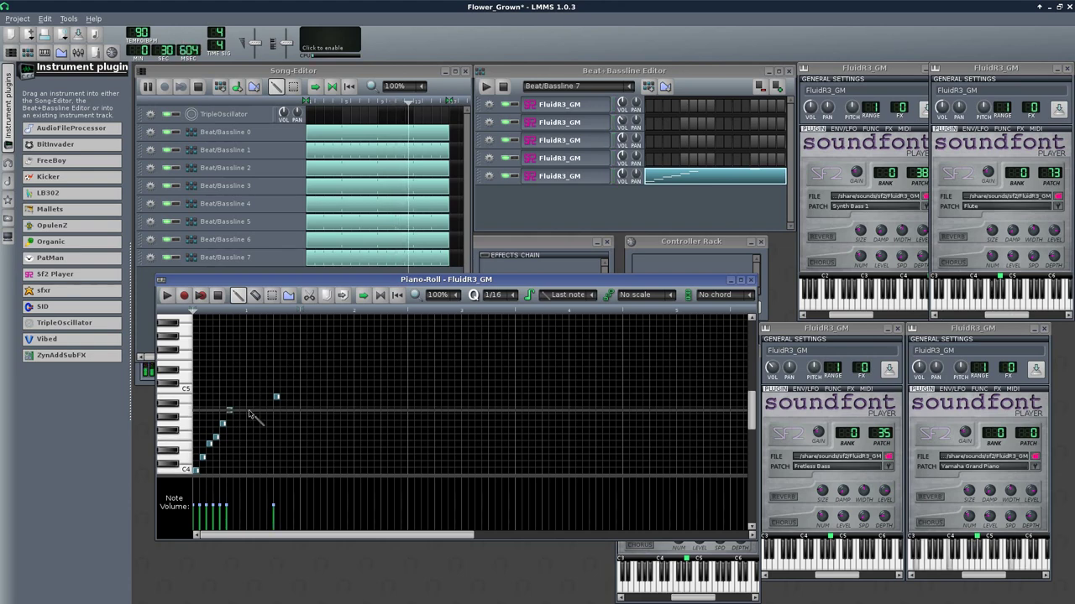
# Step: Copy all of bar 1's harp notes into bar 2
pyautogui.scroll(-2, 249, 411)
pyautogui.hotkey('ctrl', 'a')
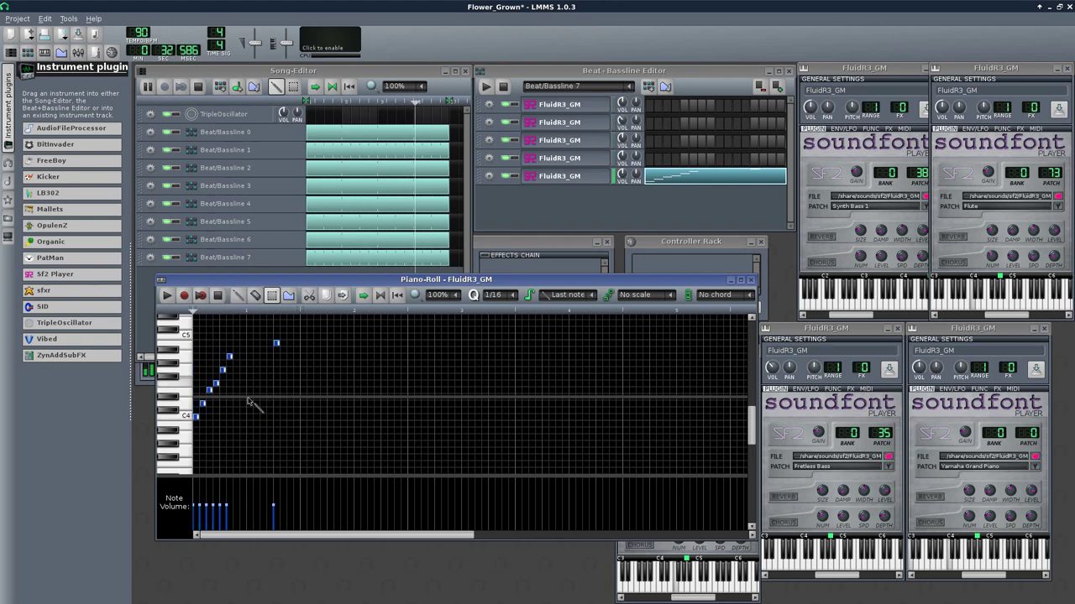
pyautogui.moveTo(196, 417); pyautogui.dragTo(303, 417)
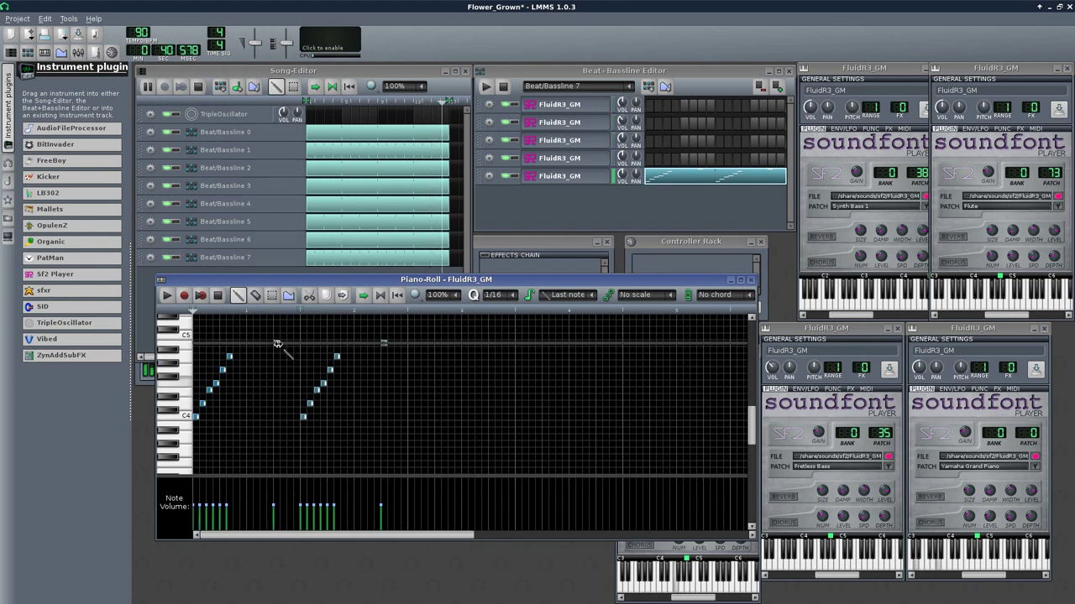
# Step: Raise bar 1's last harp note to D5 and copy the first two bars into bars 3 and 4
pyautogui.moveTo(277, 345); pyautogui.dragTo(277, 323)
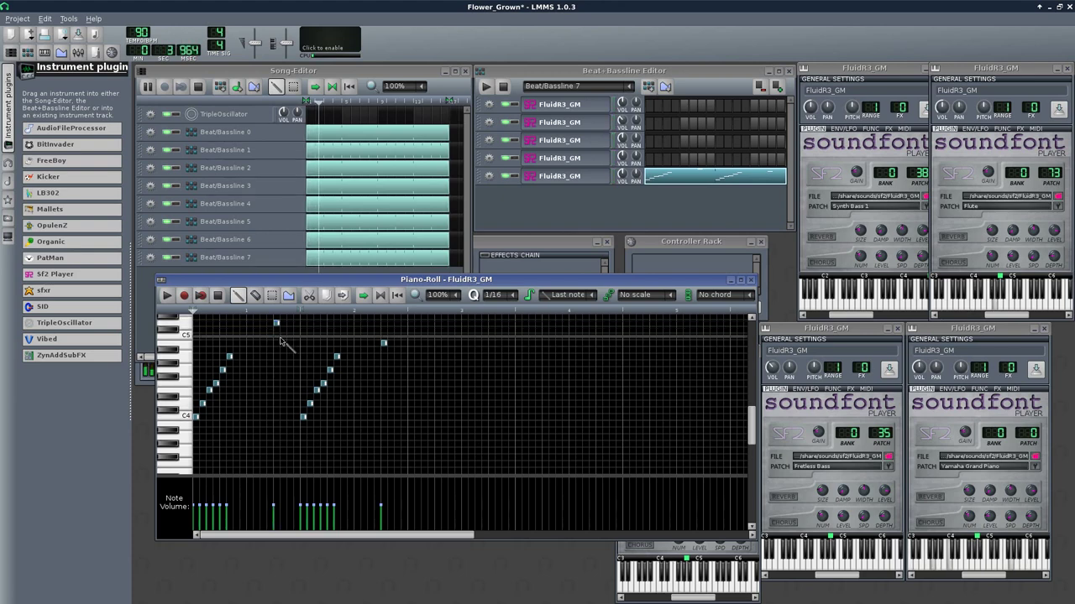
pyautogui.hotkey('ctrl', 'a')
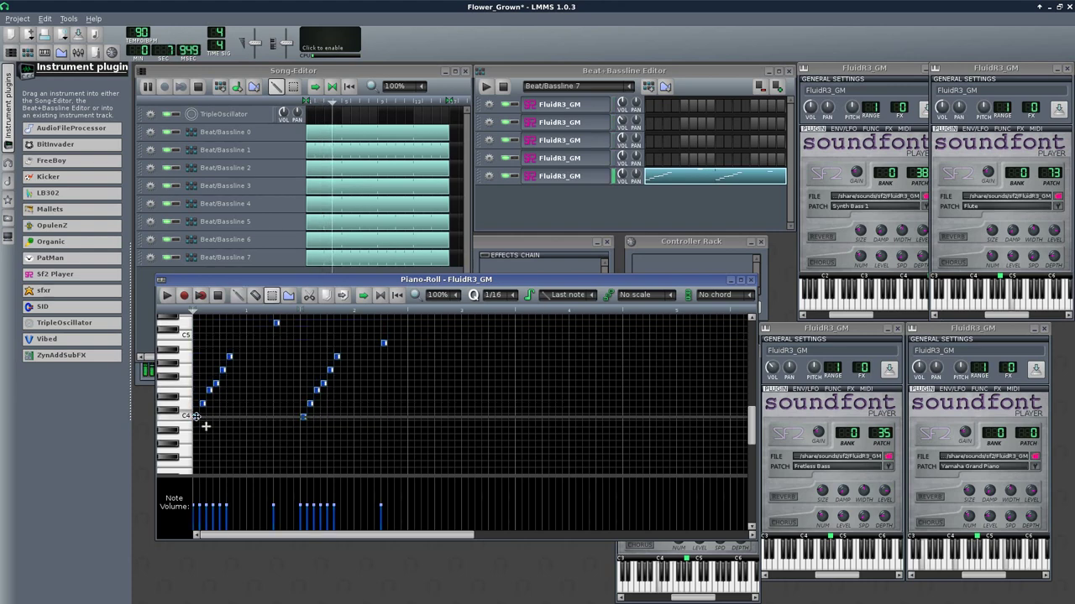
pyautogui.moveTo(196, 417)
pyautogui.mouseDown()
pyautogui.moveTo(424, 416)
pyautogui.moveTo(412, 416)
pyautogui.mouseUp()
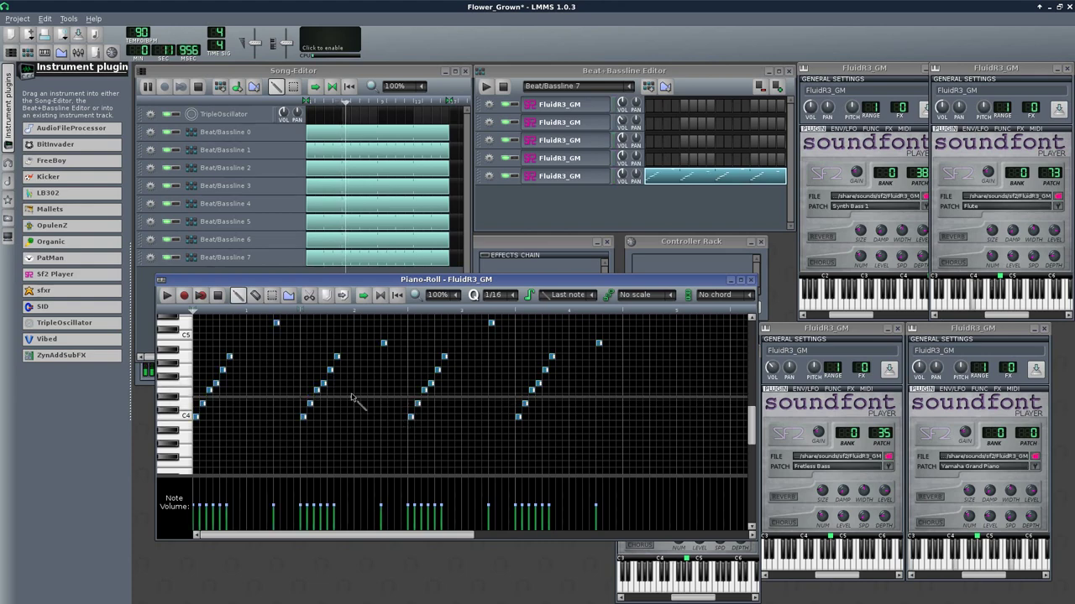
# Step: Fill the end of bar 3 with descending sixteenths A4, F4 and D#4 after the D5
pyautogui.click(497, 355)
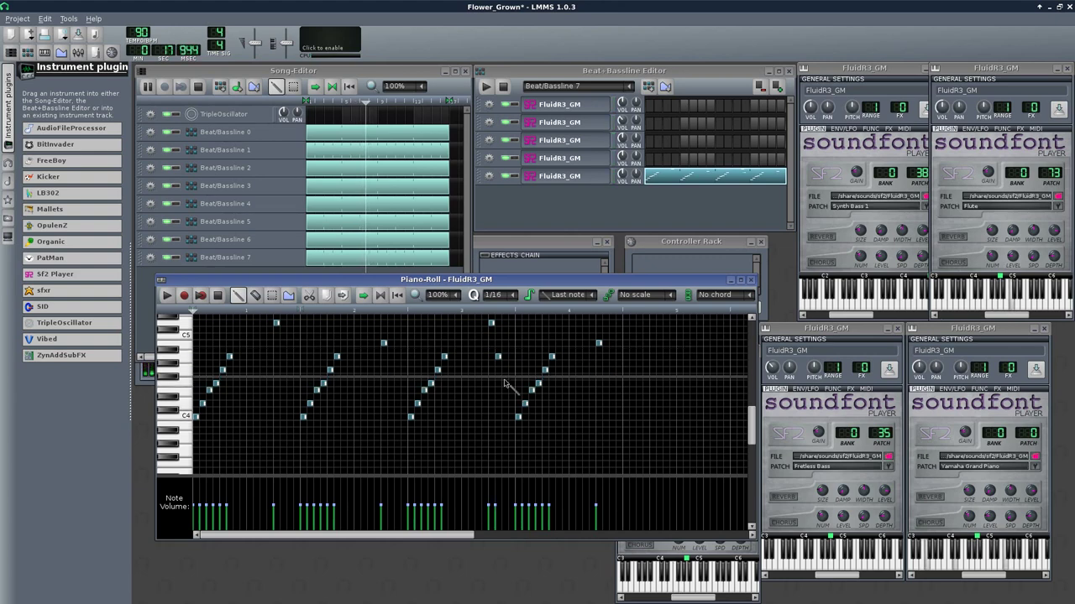
pyautogui.click(505, 382)
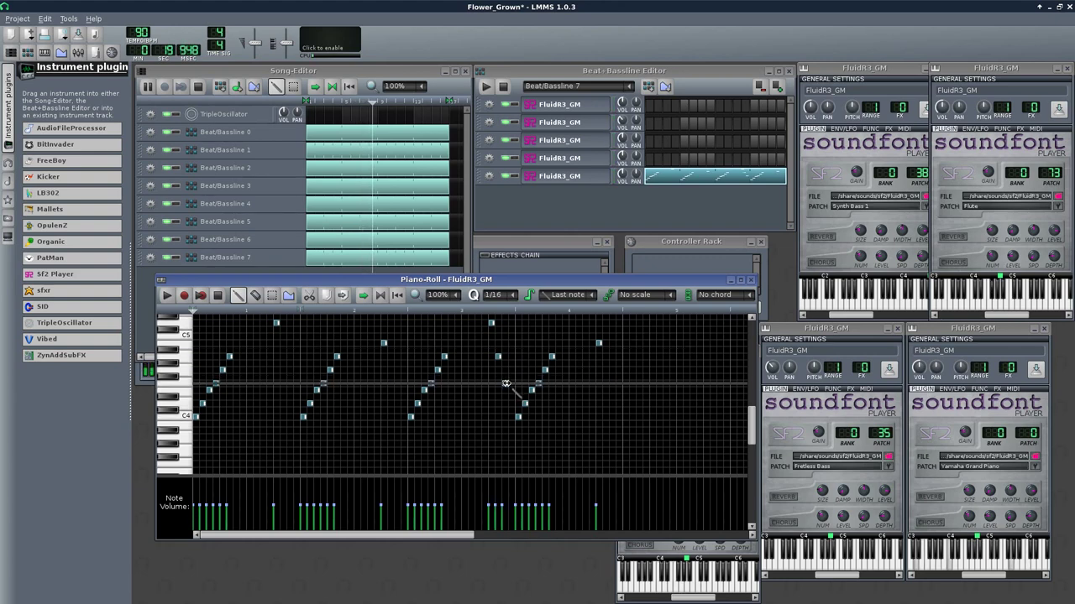
pyautogui.click(511, 397)
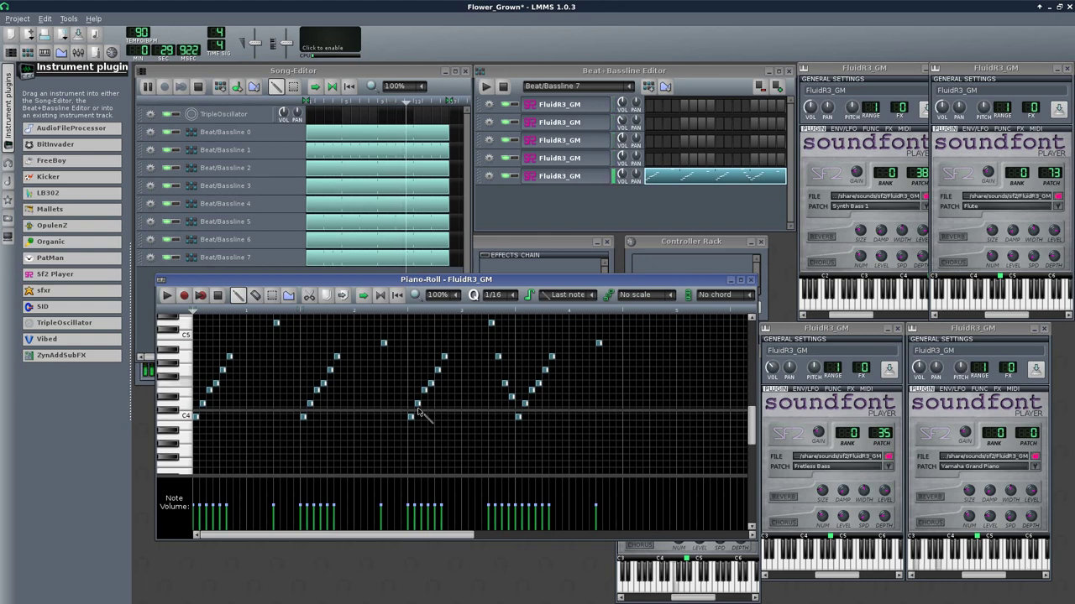
# Step: Add F4 on bar 4's third beat and G4 an eighth after it, and bring the Song-Editor in front of the piano roll
pyautogui.click(585, 371)
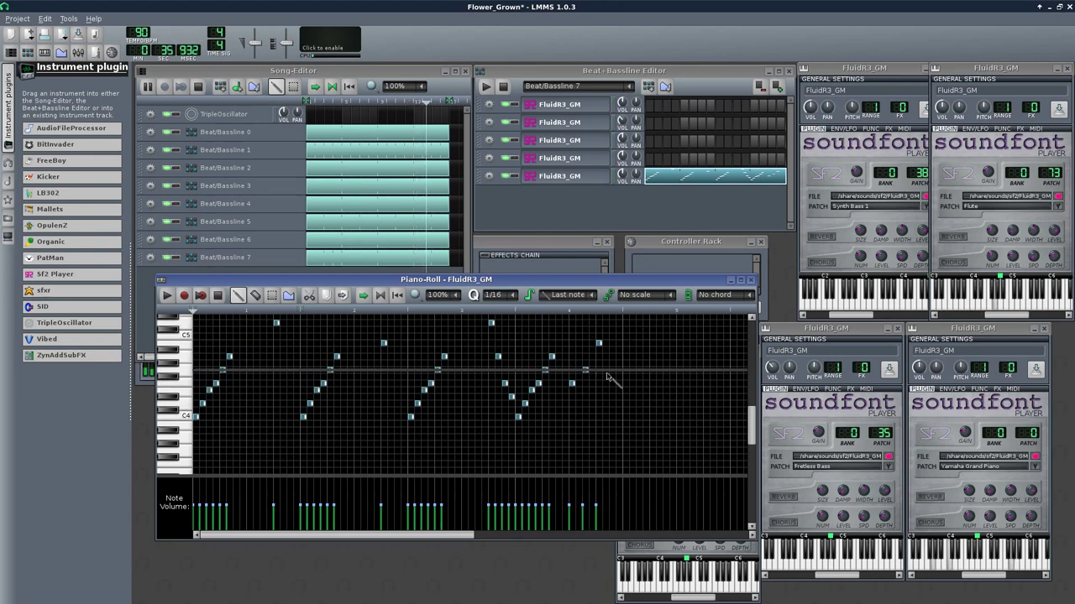
pyautogui.click(612, 377)
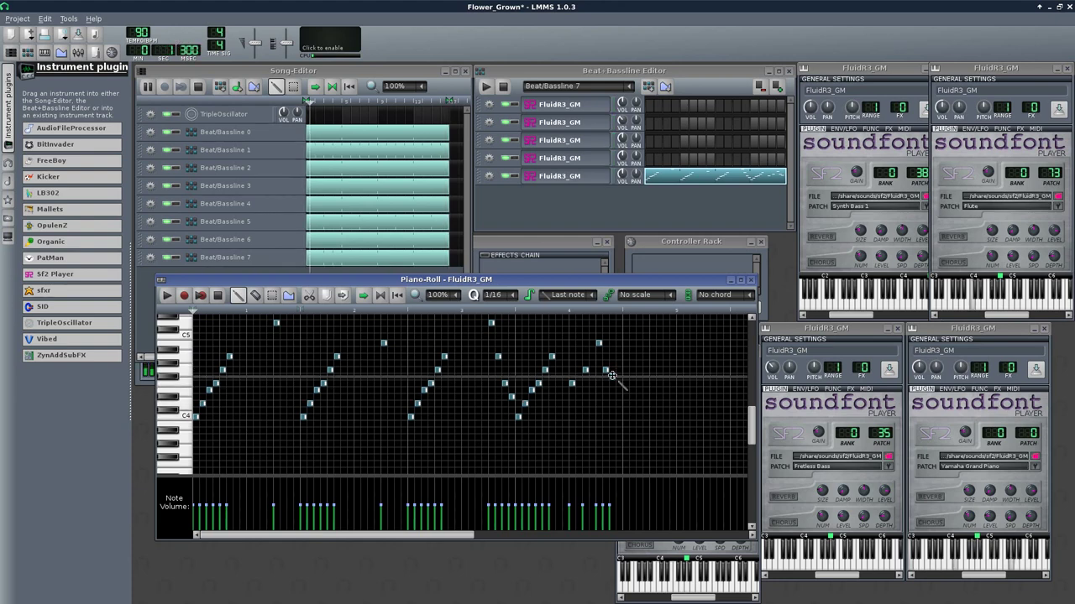
pyautogui.rightClick(608, 371)
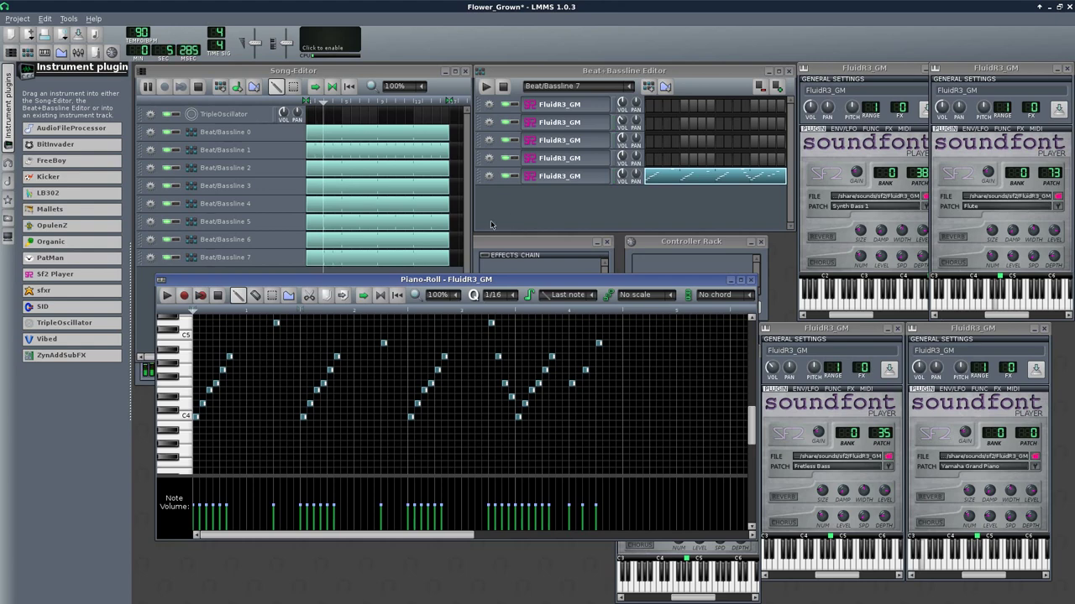
pyautogui.moveTo(469, 268); pyautogui.dragTo(469, 359)
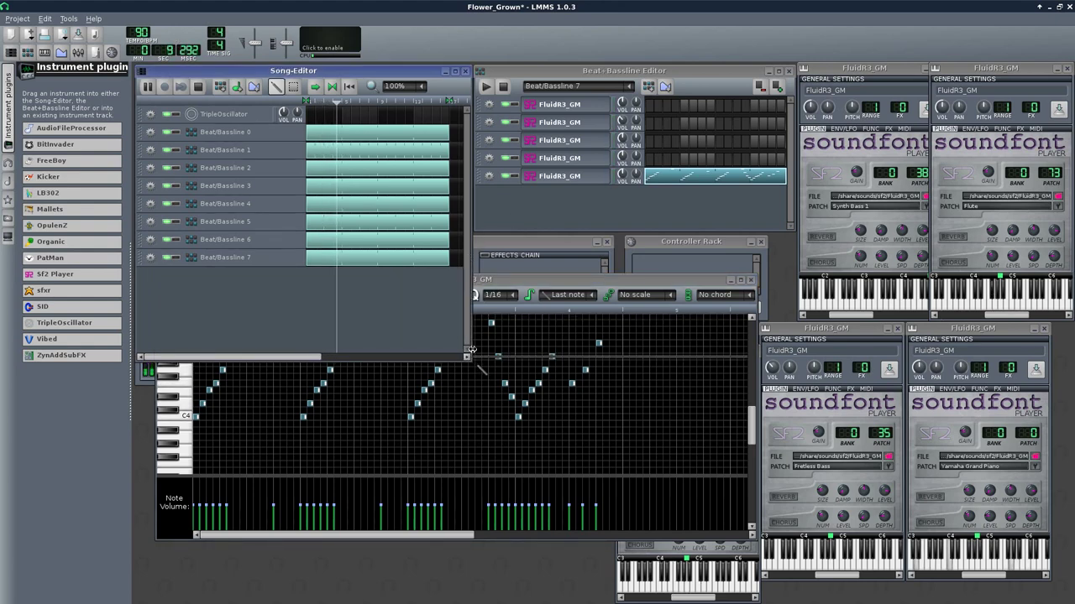
# Step: Add another Sf2 Player track and a new Beat/Bassline 8 pattern, filling its song row to the same length as the other rows
pyautogui.moveTo(55, 277); pyautogui.dragTo(591, 202)
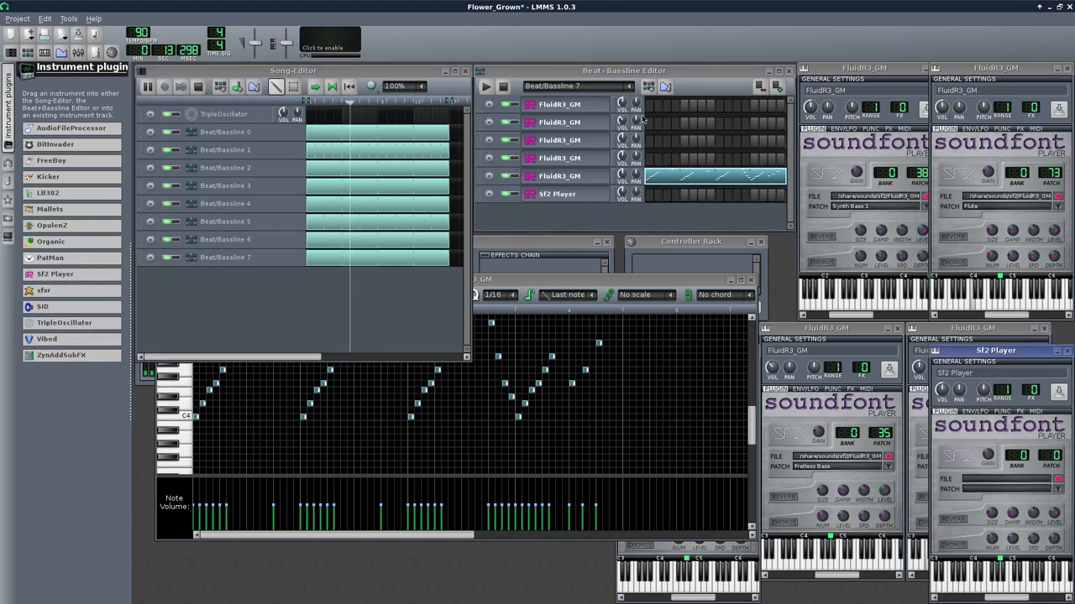
pyautogui.click(648, 86)
pyautogui.click(320, 303)
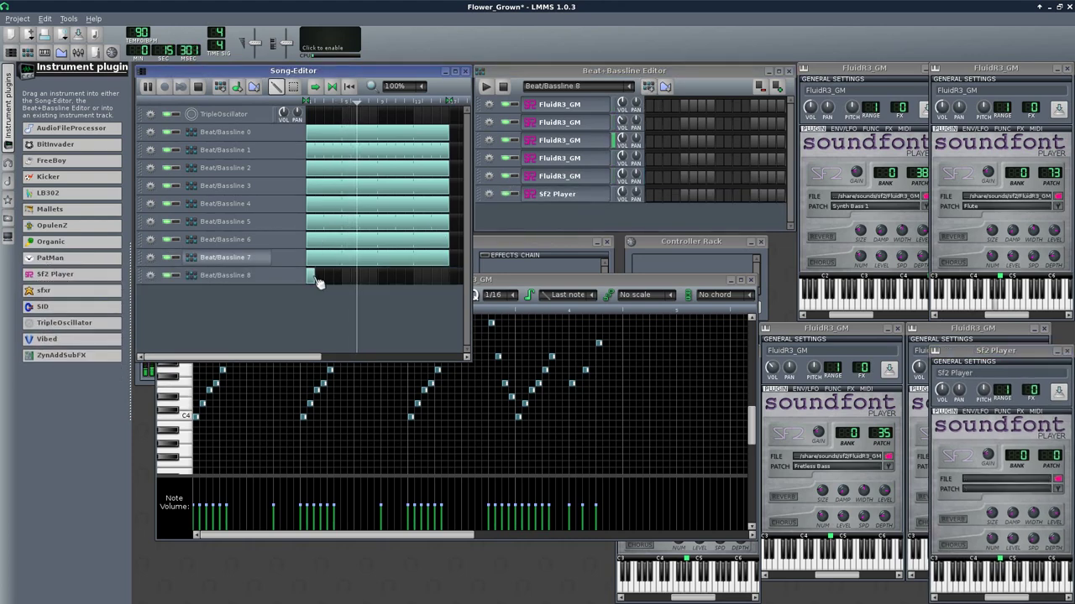
pyautogui.moveTo(317, 282); pyautogui.dragTo(470, 284)
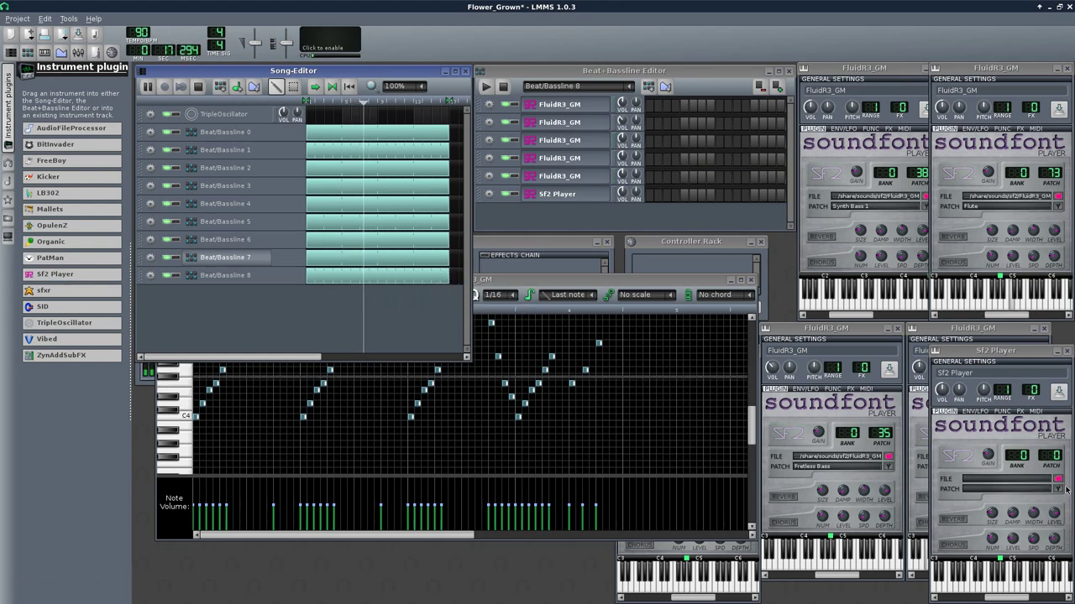
# Step: Load FluidR3_GM.sf2 from the sf2 folder into the new Sf2 Player and save the project
pyautogui.click(1057, 479)
pyautogui.click(382, 329)
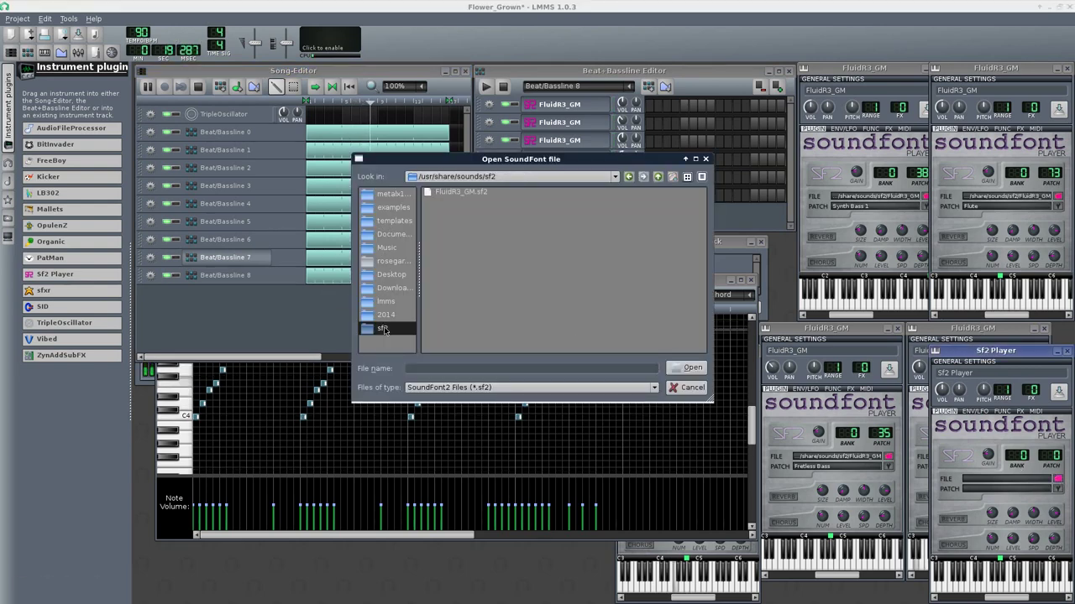
pyautogui.doubleClick(460, 191)
pyautogui.hotkey('ctrl', 's')
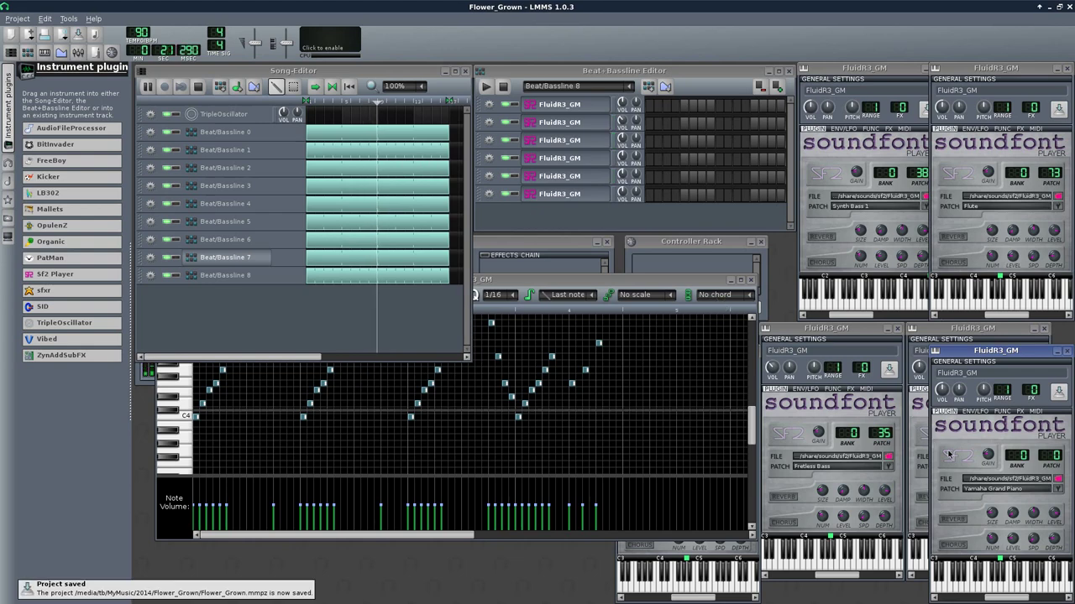
# Step: Assign patch 98, Crystal, from bank 0 to the new soundfont track
pyautogui.click(1057, 489)
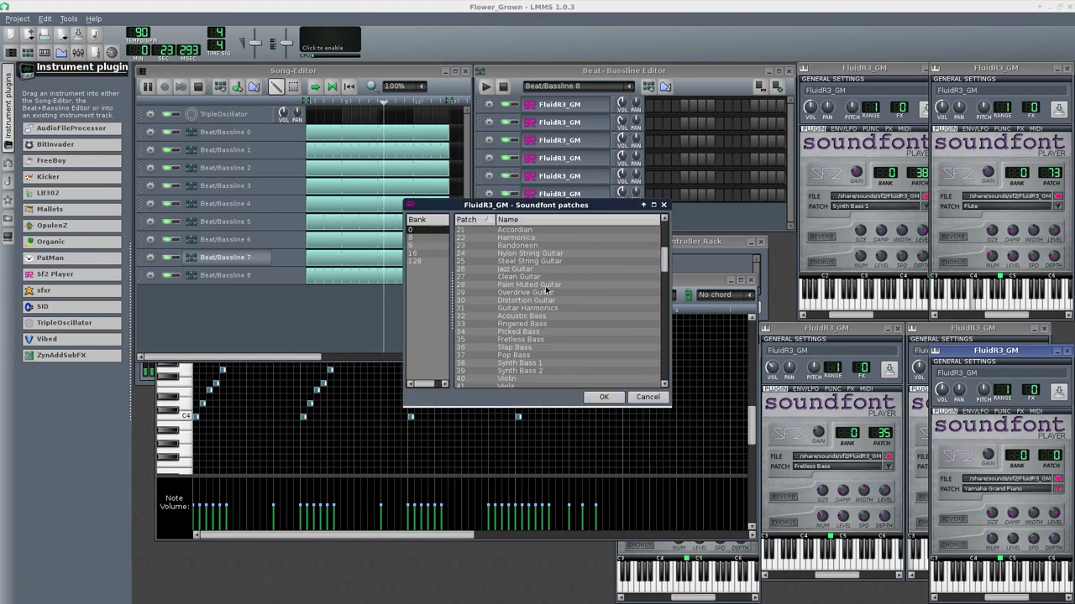
pyautogui.scroll(-20, 546, 293)
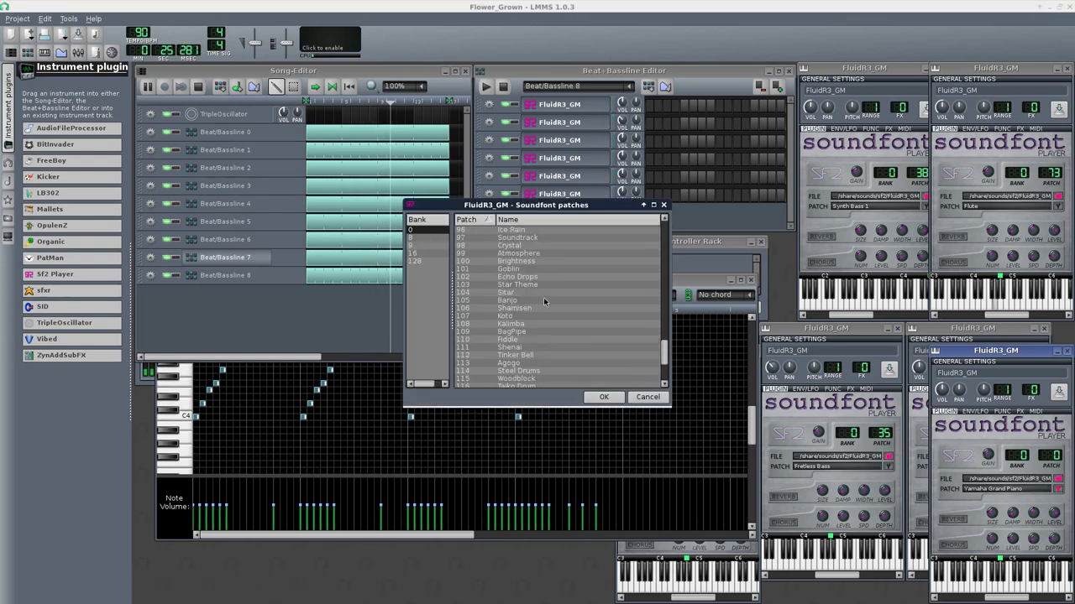
pyautogui.scroll(-1, 543, 301)
pyautogui.scroll(2, 533, 308)
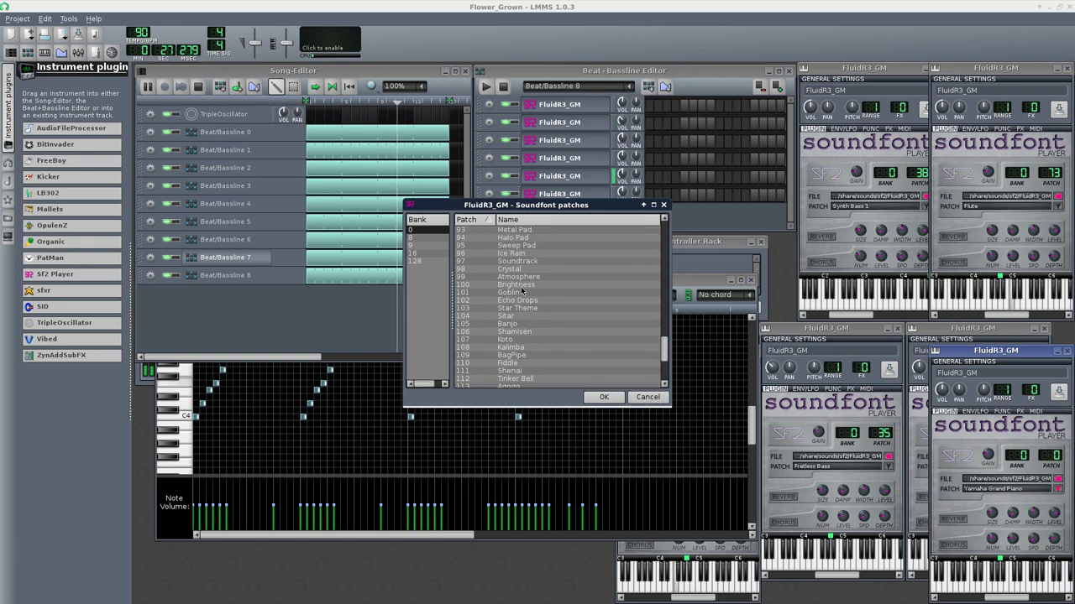
pyautogui.click(509, 268)
pyautogui.doubleClick(509, 269)
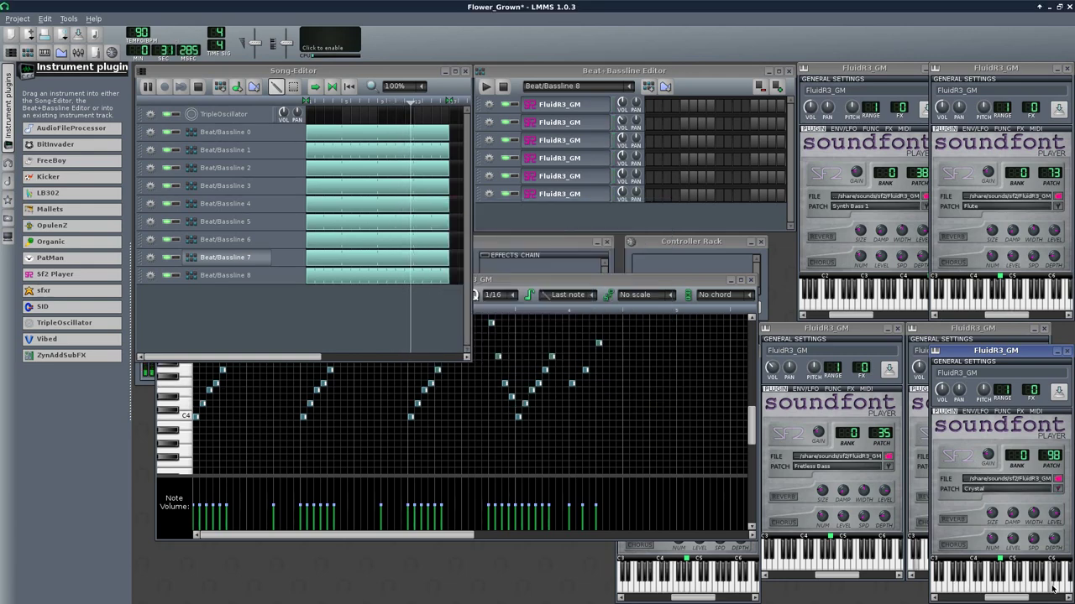
# Step: Move the Crystal instrument window over the editors and audition notes across its keyboard with the song stopped
pyautogui.moveTo(1006, 599); pyautogui.dragTo(967, 599)
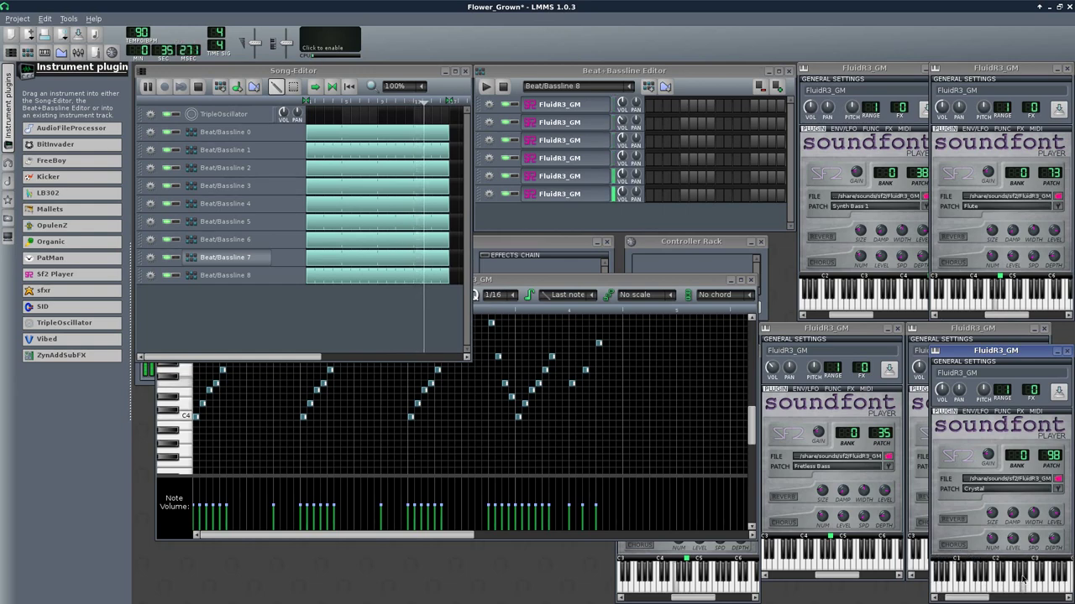
pyautogui.moveTo(996, 351); pyautogui.dragTo(651, 171)
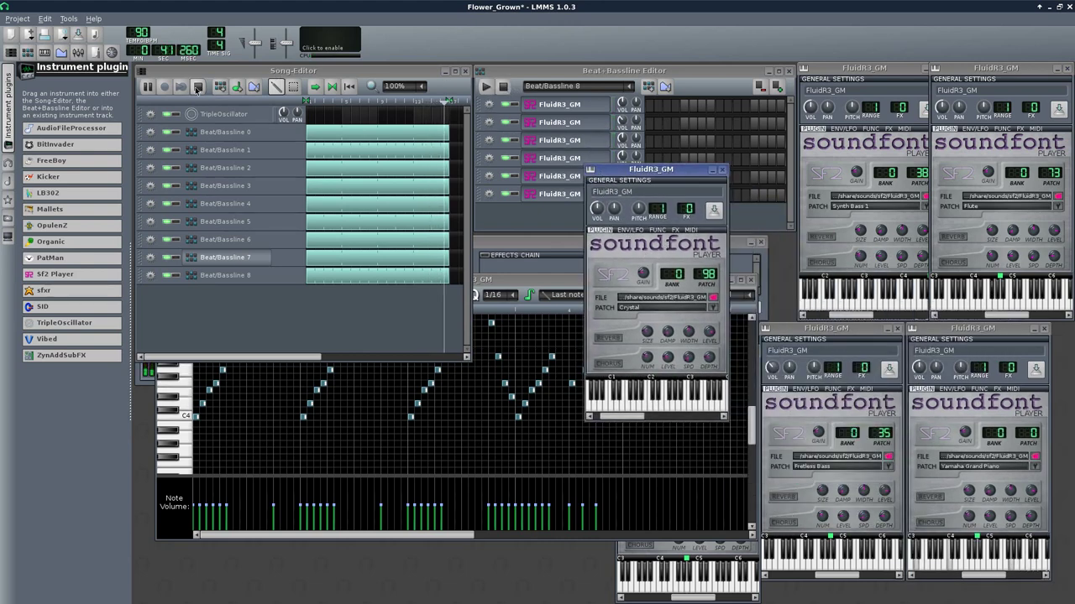
pyautogui.click(611, 407)
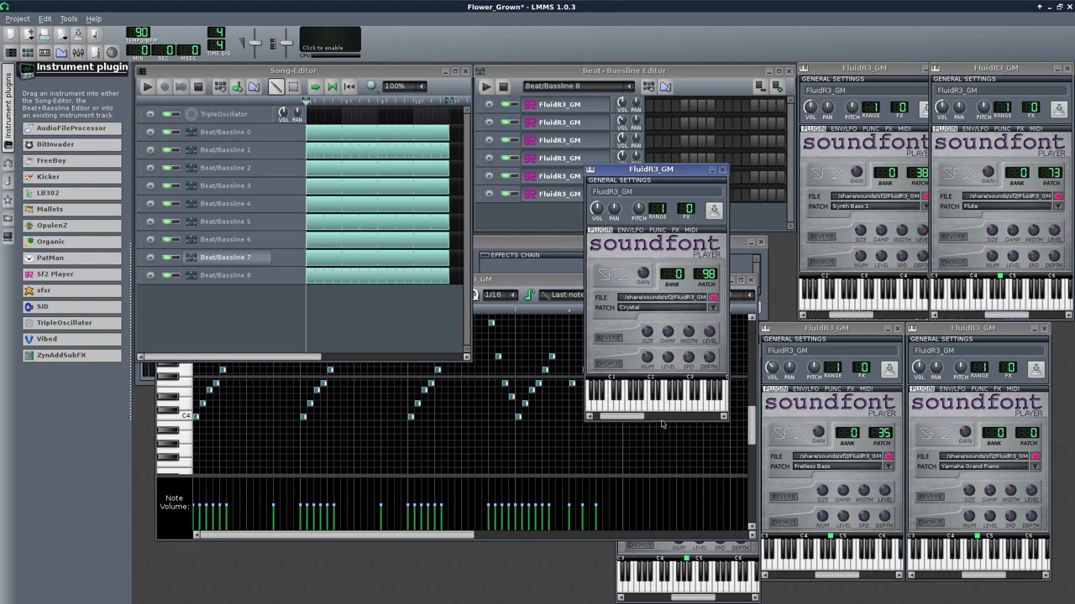
pyautogui.hscroll(1, 657, 419)
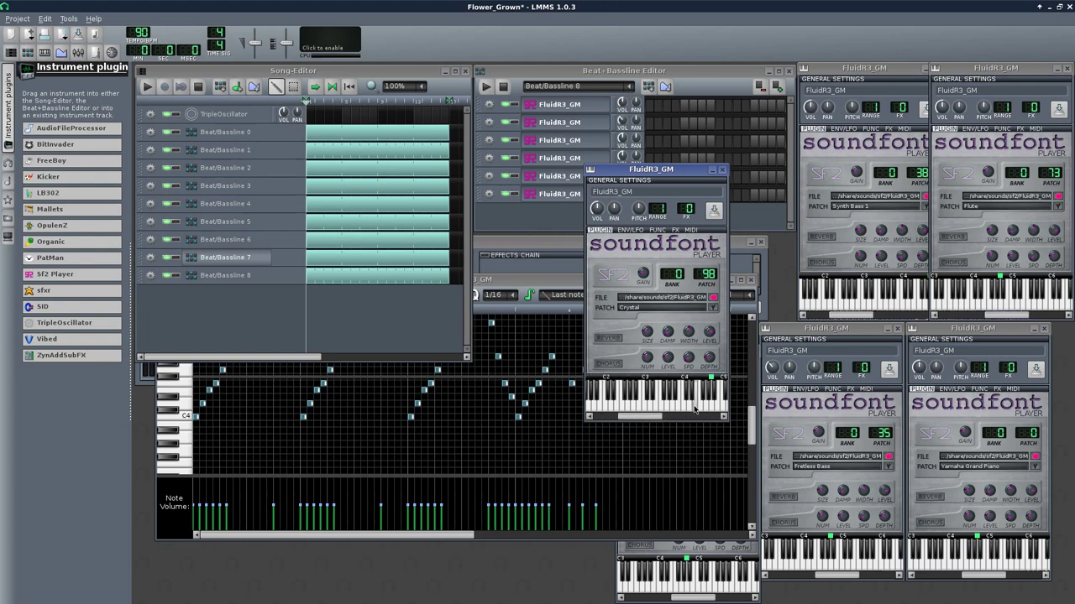
pyautogui.moveTo(630, 418); pyautogui.dragTo(626, 418)
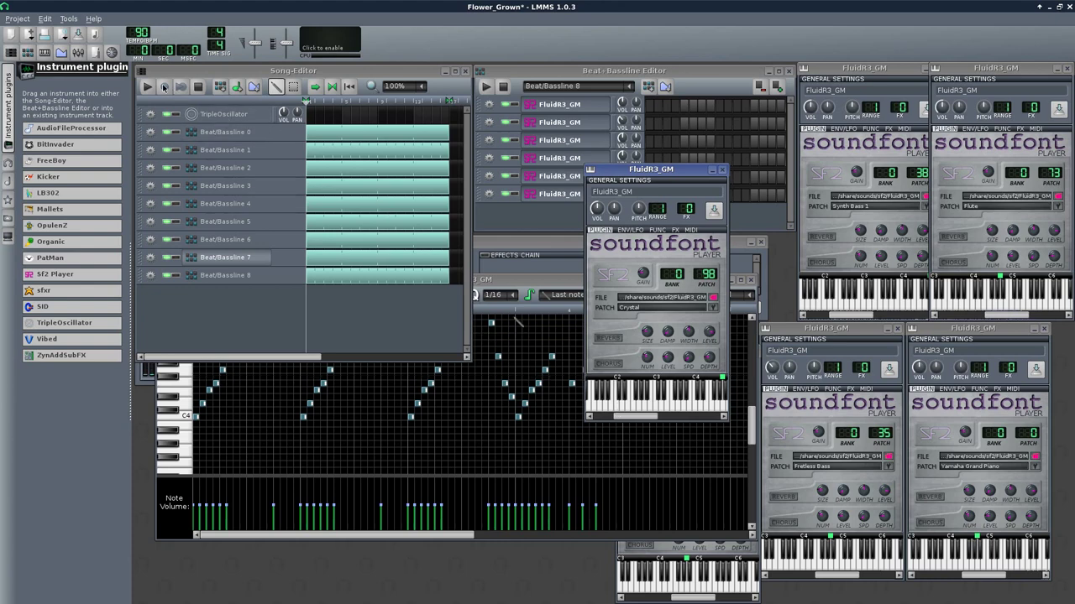
# Step: Play the song and place Crystal hits on steps 1, 5, 9 and 13 of Beat/Bassline 8
pyautogui.press('space')
pyautogui.click(685, 206)
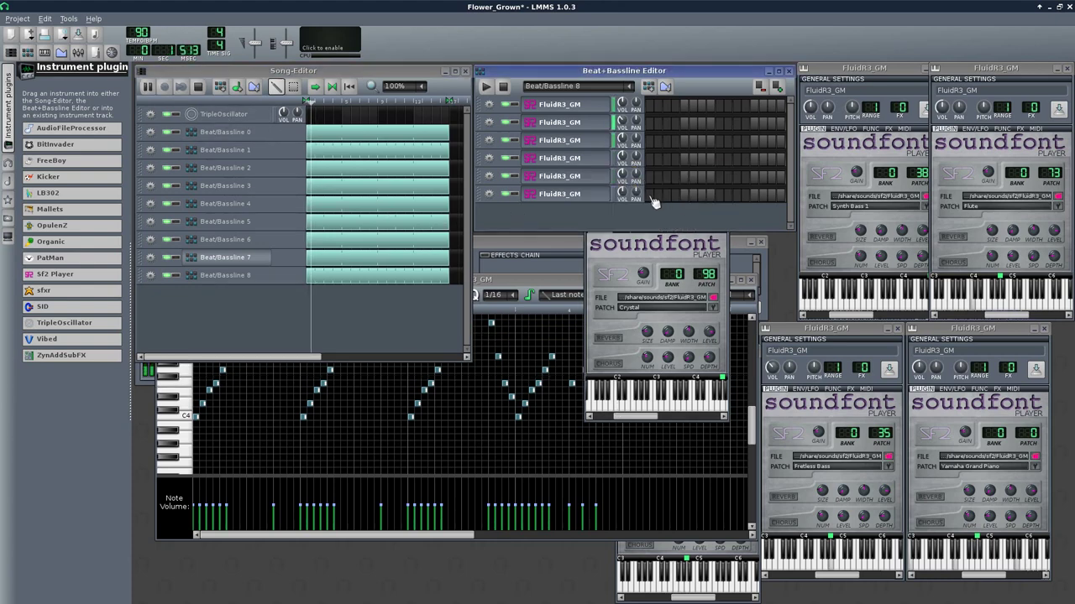
pyautogui.click(649, 195)
pyautogui.click(684, 195)
pyautogui.click(719, 195)
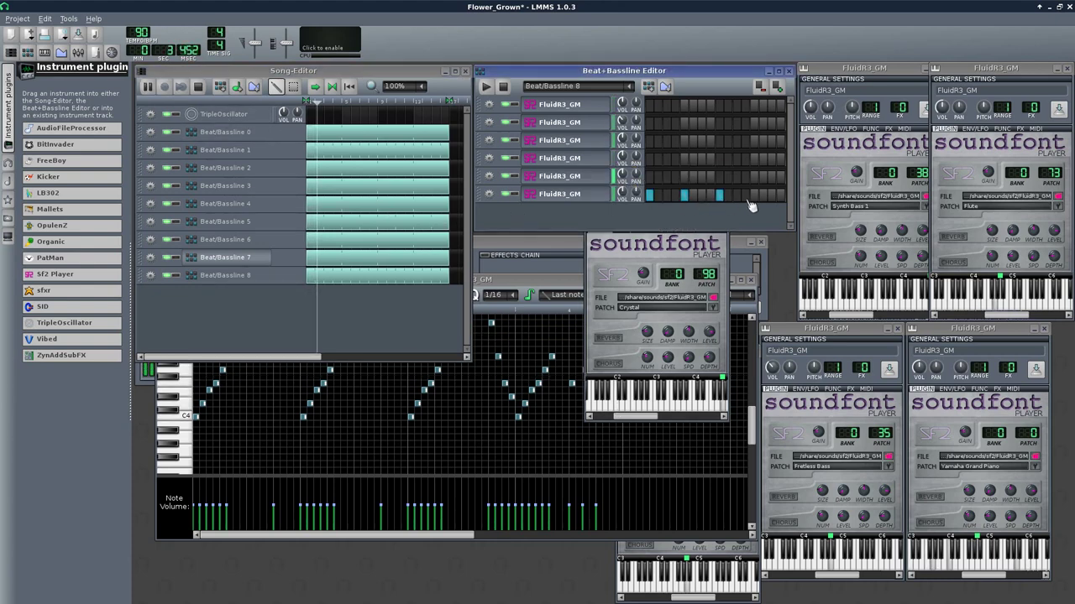
pyautogui.click(754, 195)
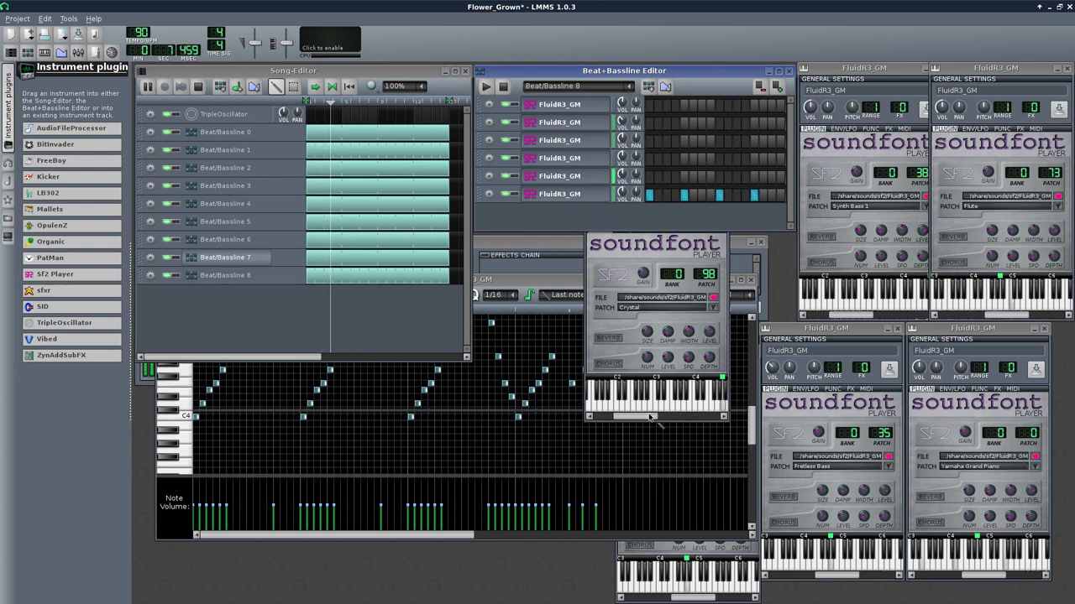
# Step: Set the Crystal instrument's base note to A5 and save the project
pyautogui.click(682, 390)
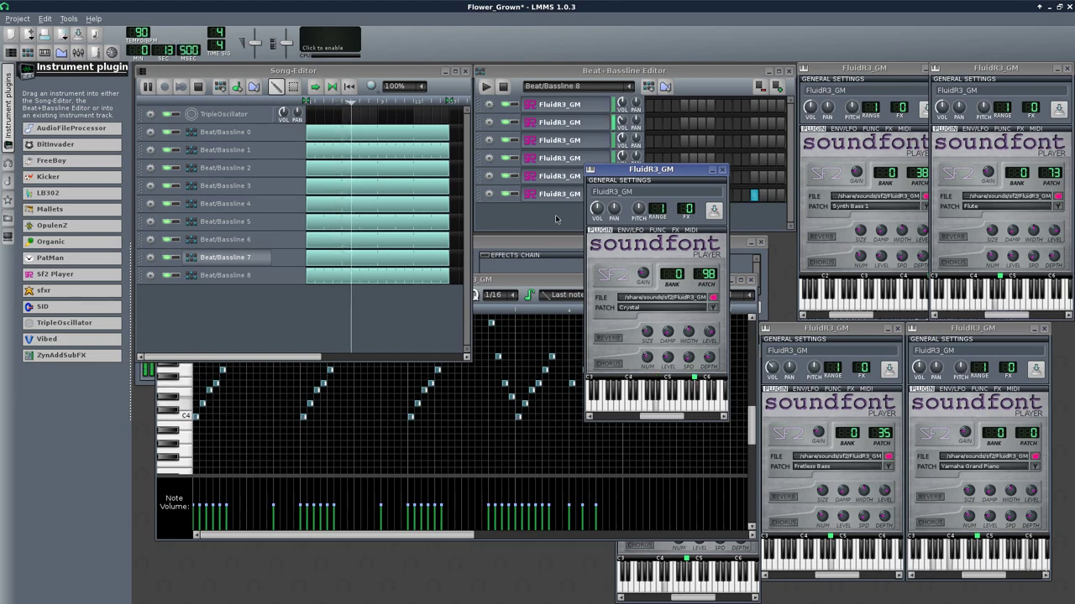
pyautogui.hotkey('ctrl', 's')
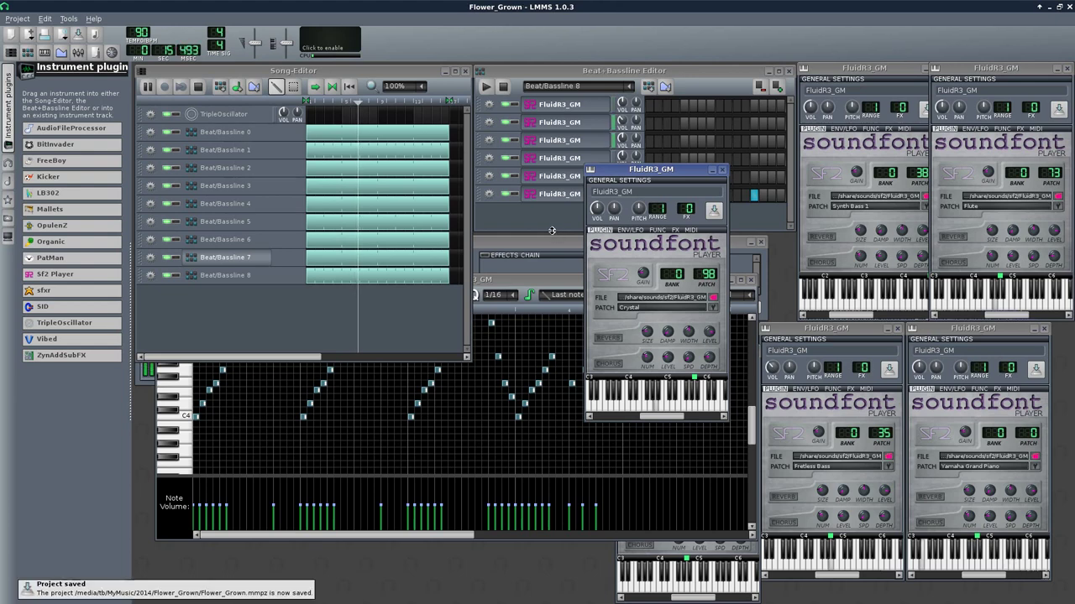
# Step: Add a seventh Sf2 Player track and a new Beat/Bassline 9 pattern, filling its song row to match the other rows
pyautogui.click(553, 236)
pyautogui.moveTo(108, 281); pyautogui.dragTo(550, 244)
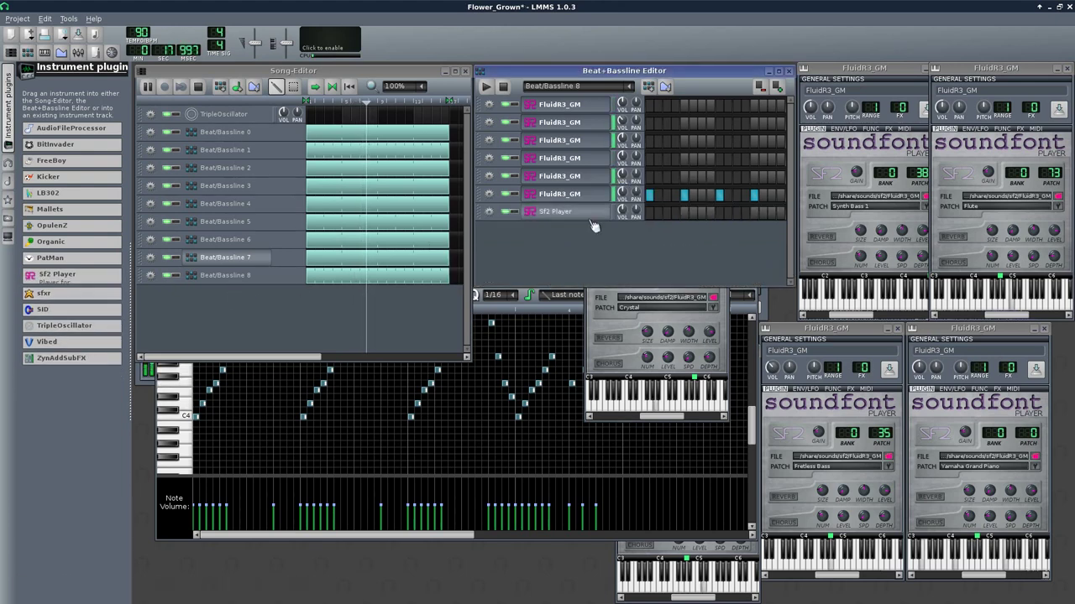
pyautogui.click(647, 88)
pyautogui.click(315, 293)
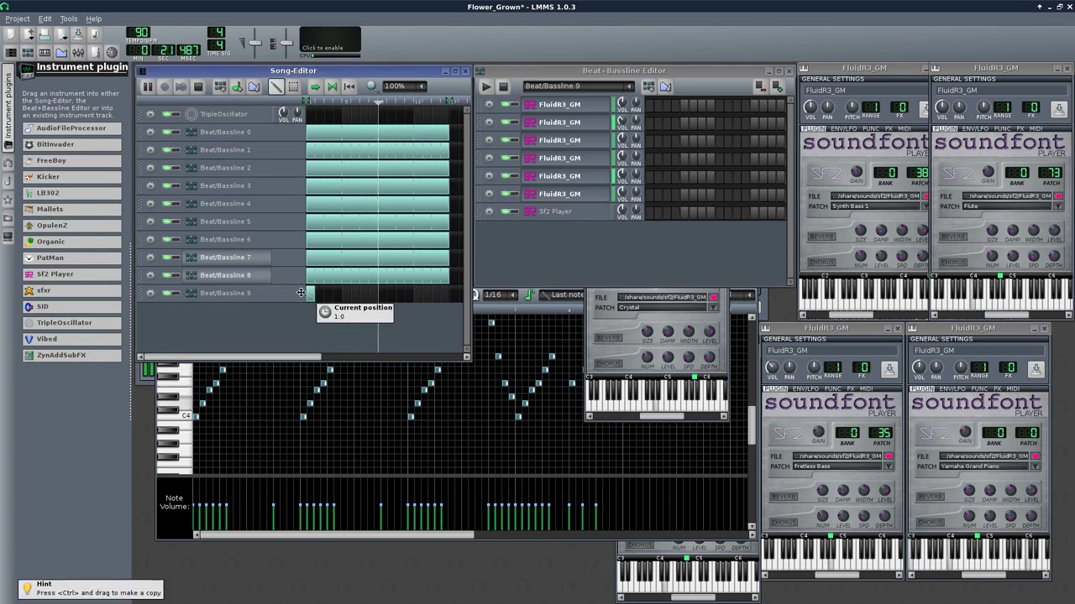
pyautogui.moveTo(318, 301); pyautogui.dragTo(451, 304)
# Step: Open the new Sf2 Player's instrument window and load FluidR3_GM.sf2 from the sf2 folder
pyautogui.click(586, 214)
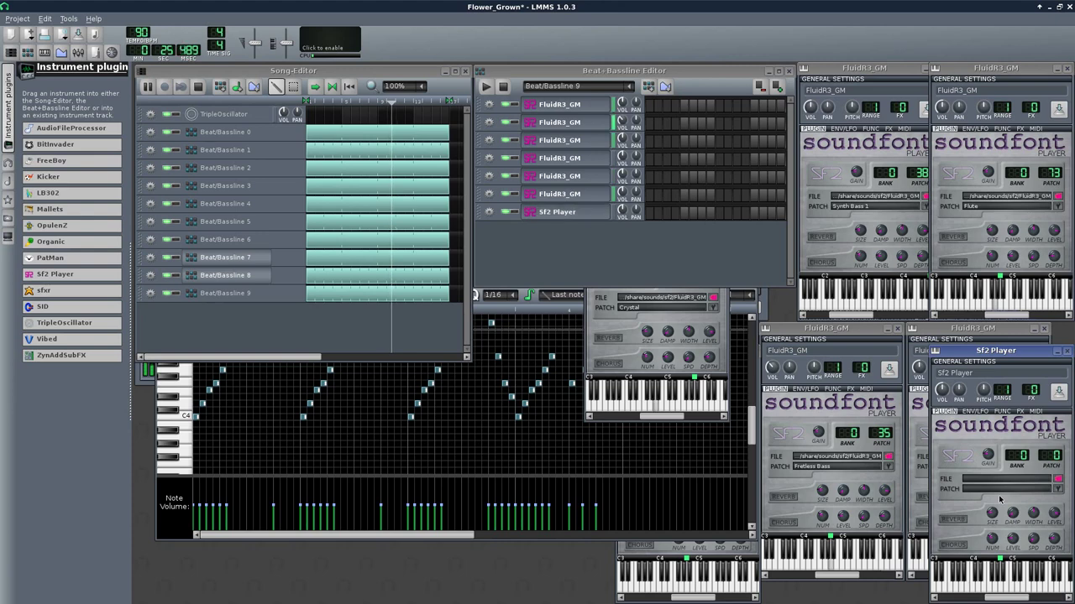
pyautogui.click(1058, 479)
pyautogui.click(373, 328)
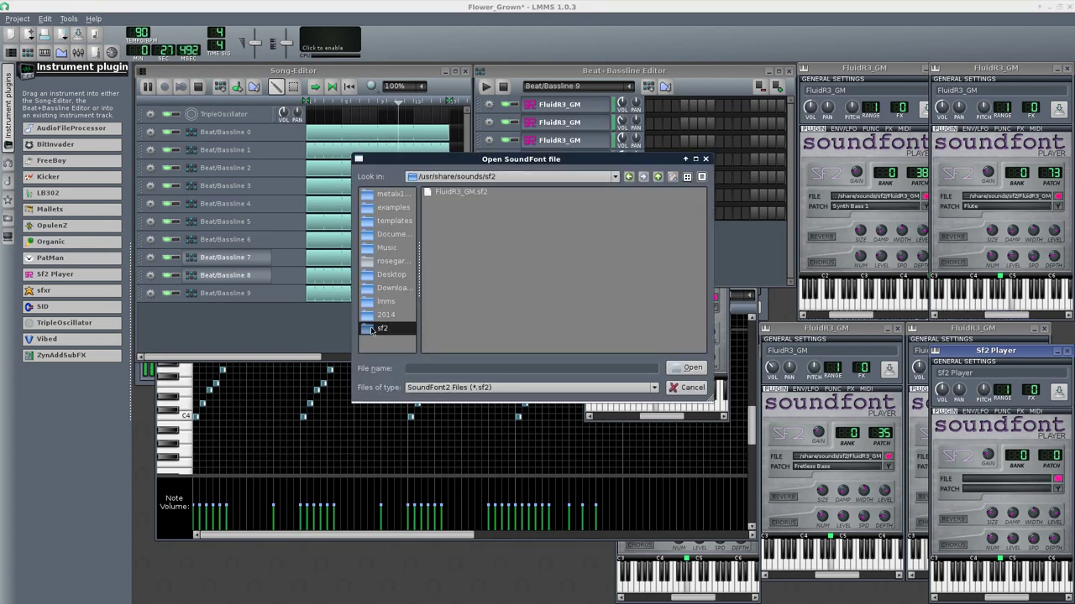
pyautogui.doubleClick(456, 192)
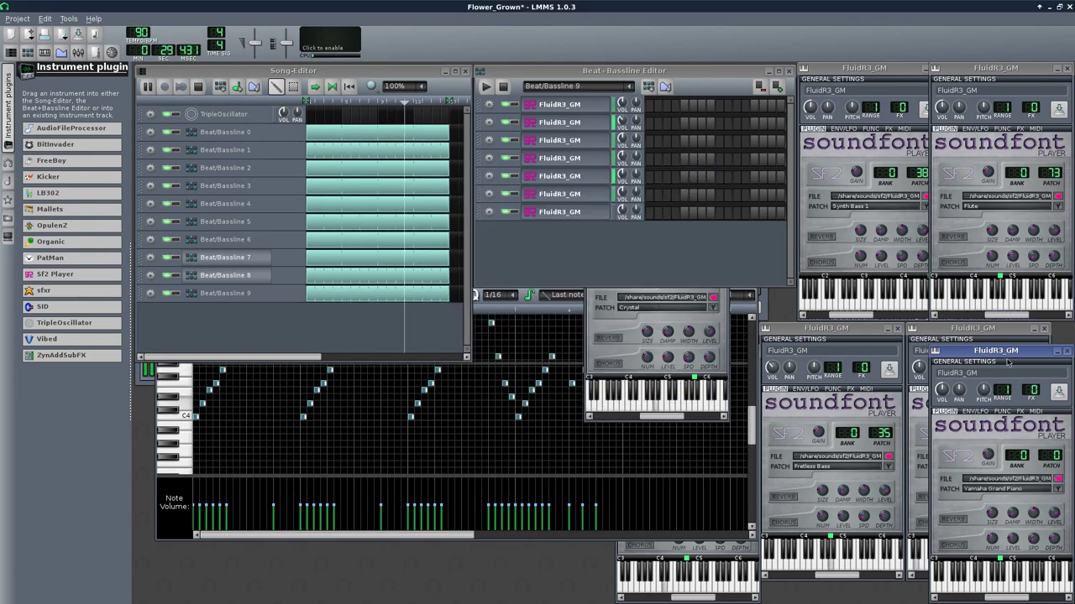
# Step: Assign patch 126, Applause, from bank 0 to the newest soundfont track
pyautogui.click(737, 431)
pyautogui.click(738, 432)
pyautogui.scroll(-20, 503, 285)
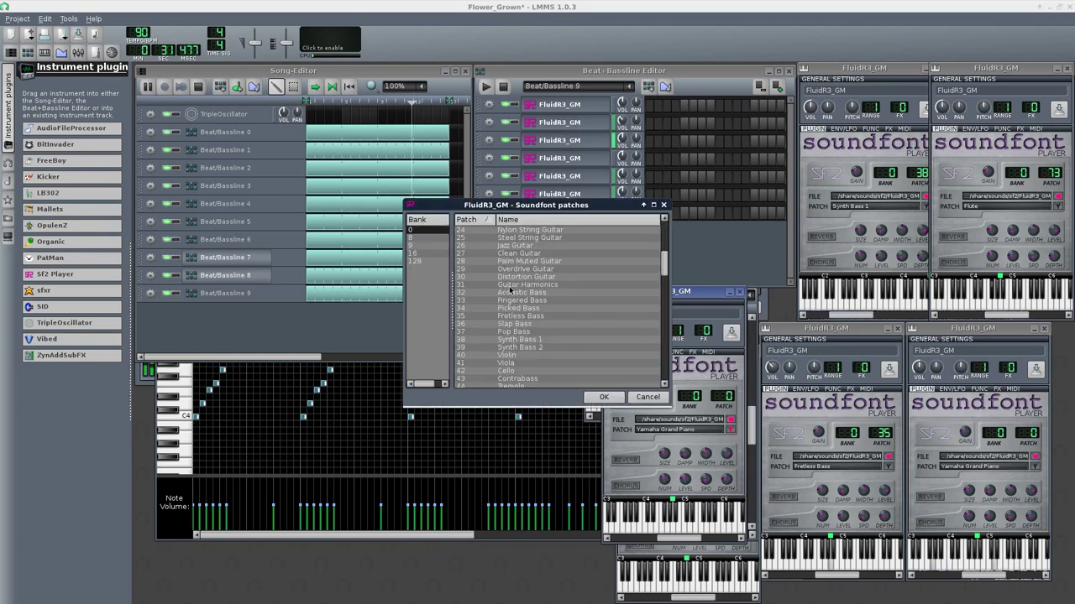
pyautogui.scroll(-5, 510, 290)
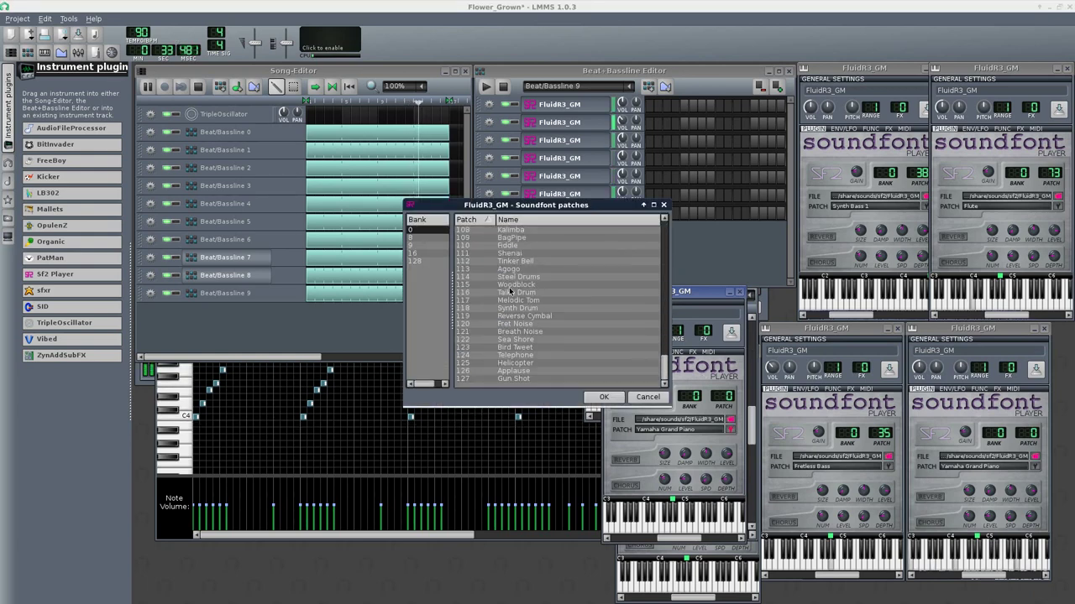
pyautogui.click(513, 371)
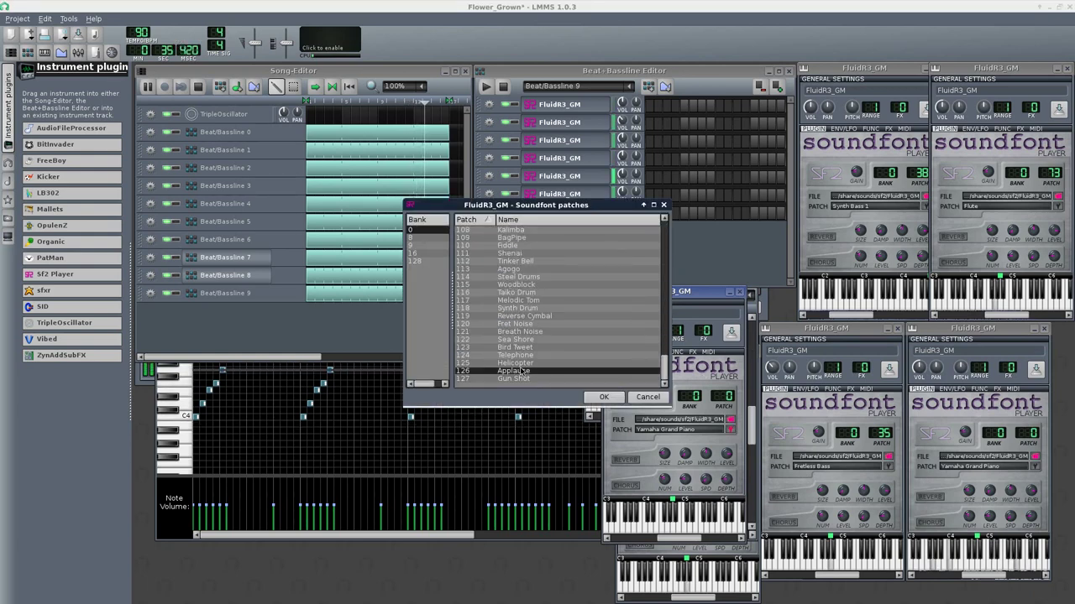
pyautogui.click(604, 397)
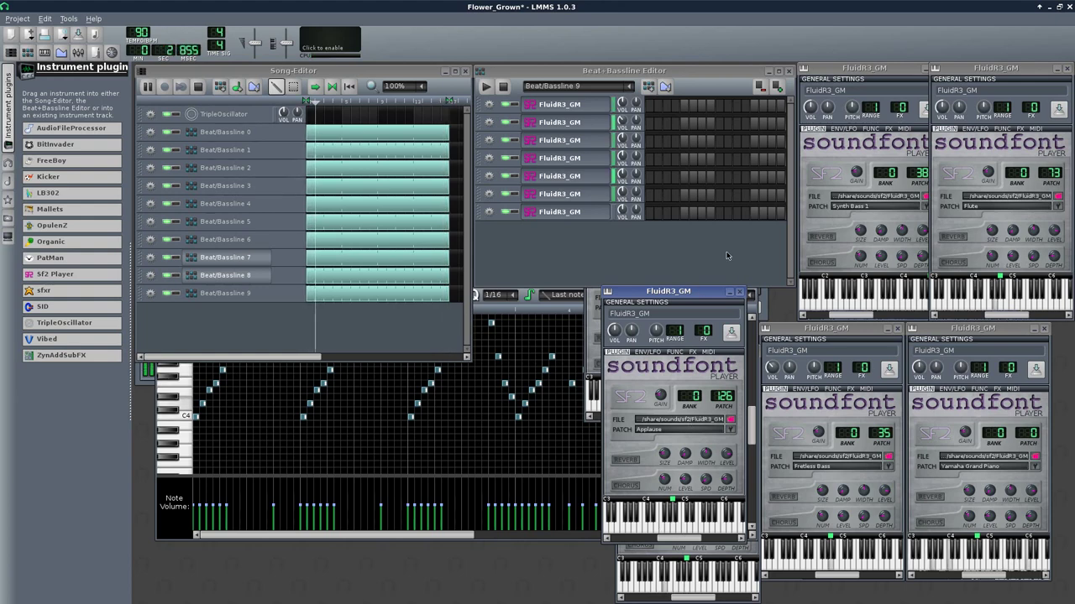
# Step: Try a single Applause hit on the first step of a lengthened Beat/Bassline 9 grid and check the instrument's envelope settings
pyautogui.click(776, 88)
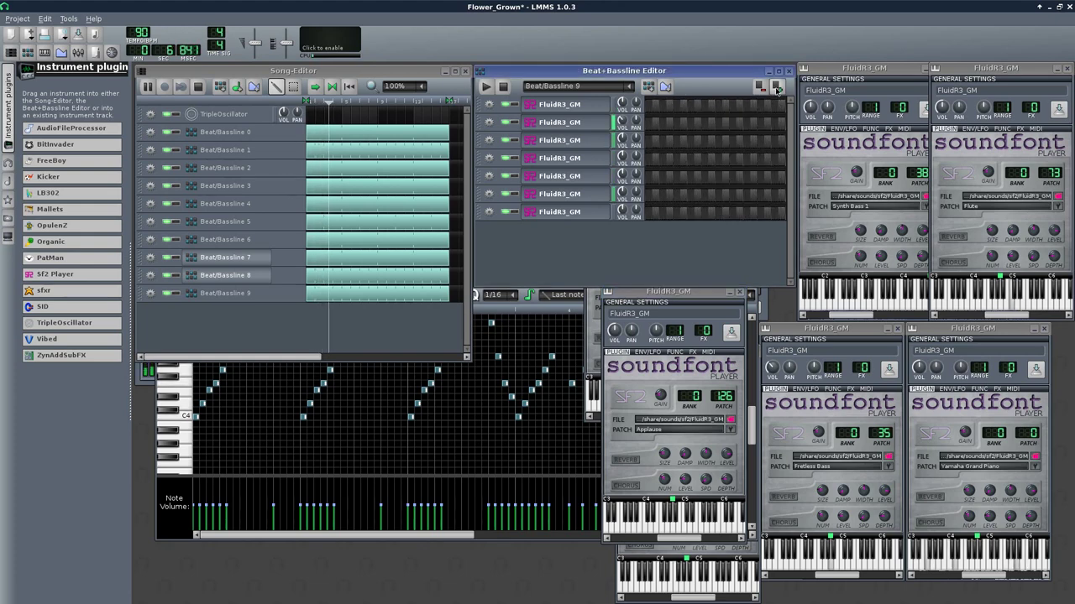
pyautogui.click(780, 73)
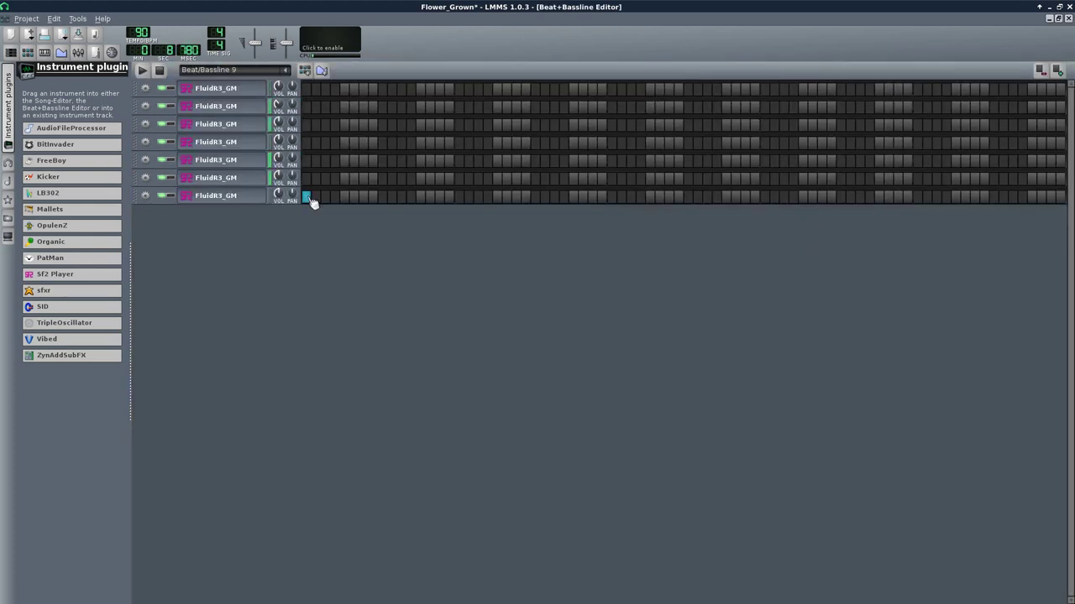
pyautogui.click(1058, 17)
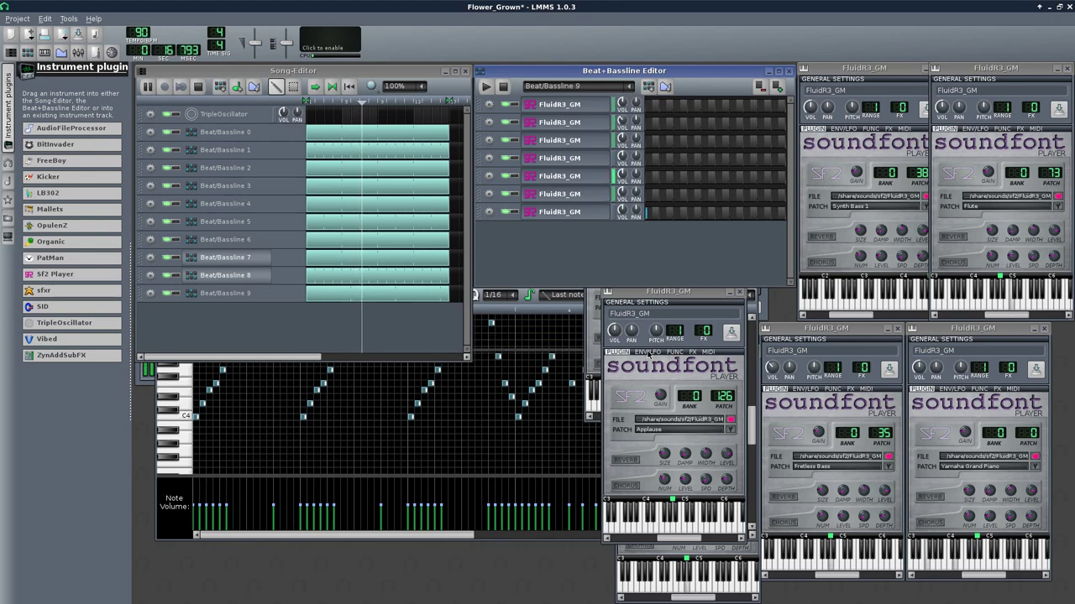
pyautogui.click(647, 353)
pyautogui.click(618, 352)
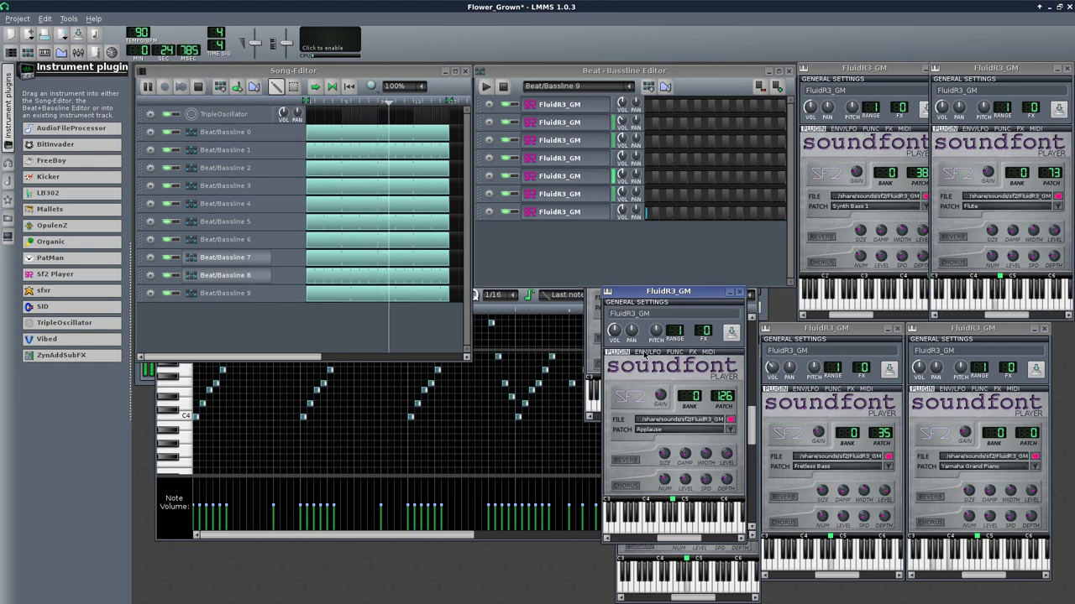
# Step: Replace the Applause step hit with an A4 note drawn in the piano roll, held from the start for more than three bars
pyautogui.rightClick(649, 216)
pyautogui.click(659, 223)
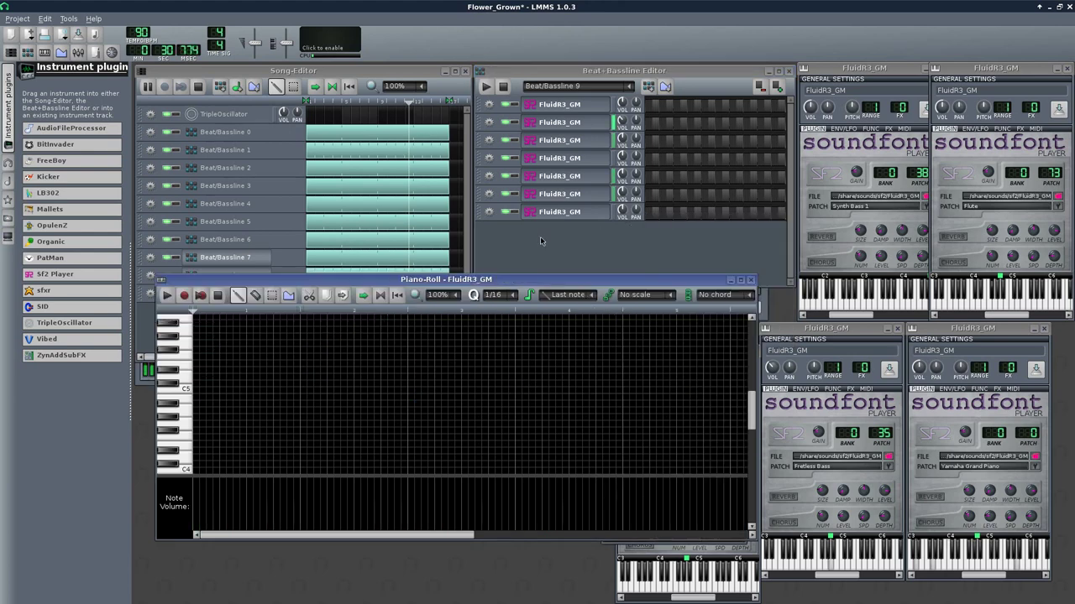
pyautogui.click(197, 411)
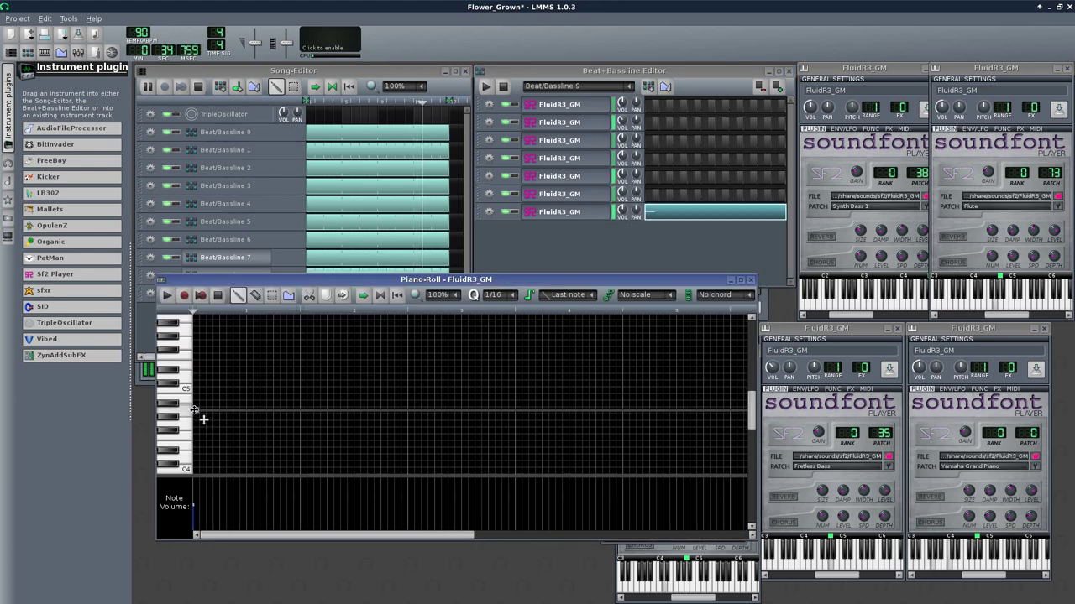
pyautogui.moveTo(213, 413); pyautogui.dragTo(609, 405)
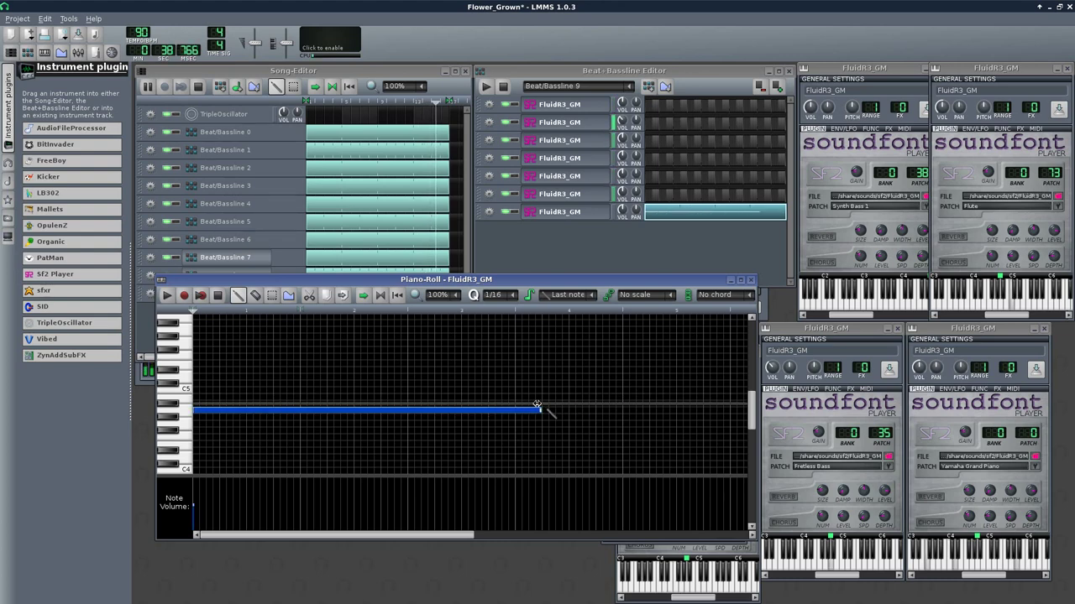
# Step: Shorten the held A4 Applause note to about three bars and close the piano roll
pyautogui.moveTo(537, 406)
pyautogui.mouseDown()
pyautogui.moveTo(417, 408)
pyautogui.moveTo(547, 408)
pyautogui.moveTo(519, 409)
pyautogui.mouseUp()
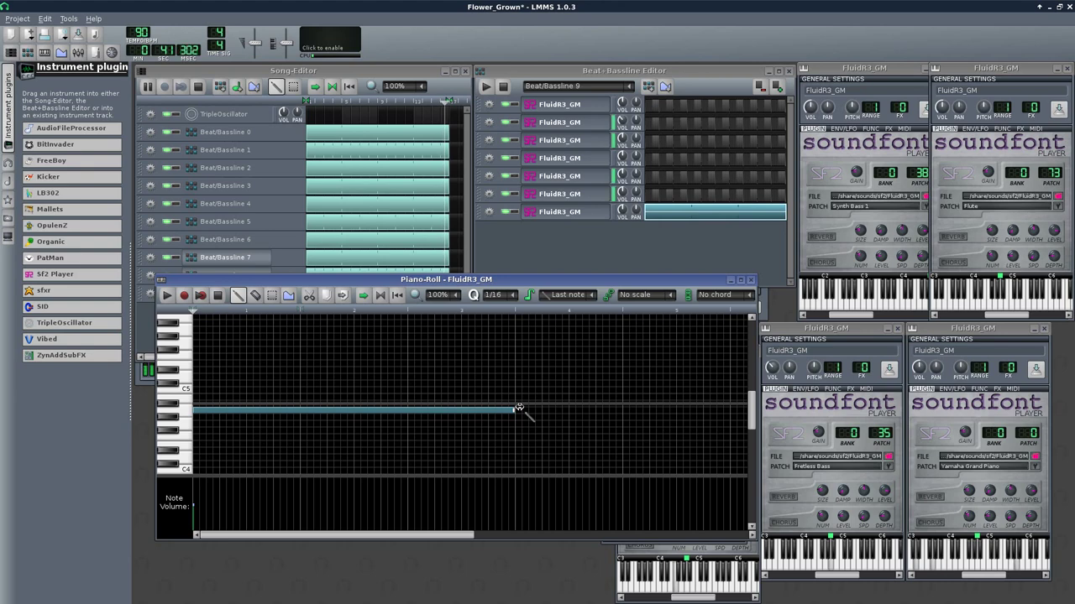
pyautogui.click(752, 280)
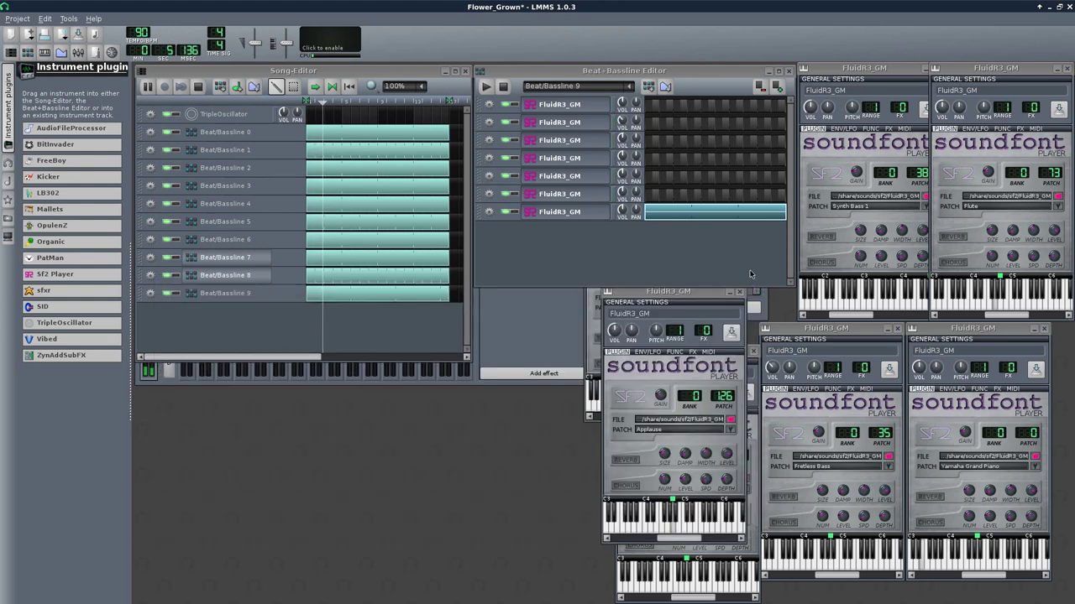
pyautogui.click(777, 89)
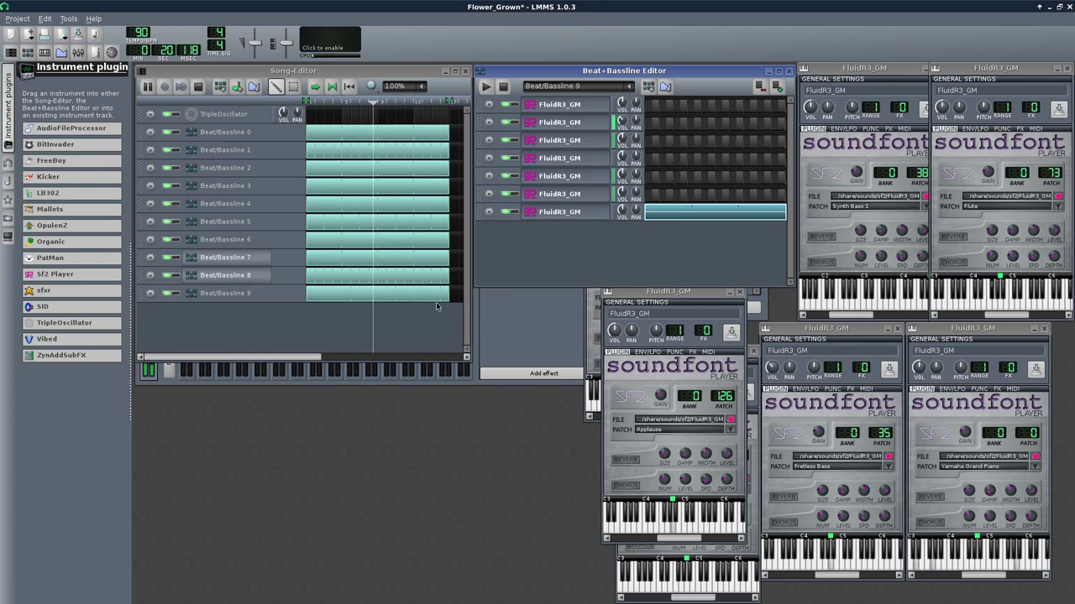
# Step: Replace the full-length Beat/Bassline 9 segment with one five-bar block starting at bar 9 and save the project
pyautogui.moveTo(449, 293); pyautogui.dragTo(403, 296)
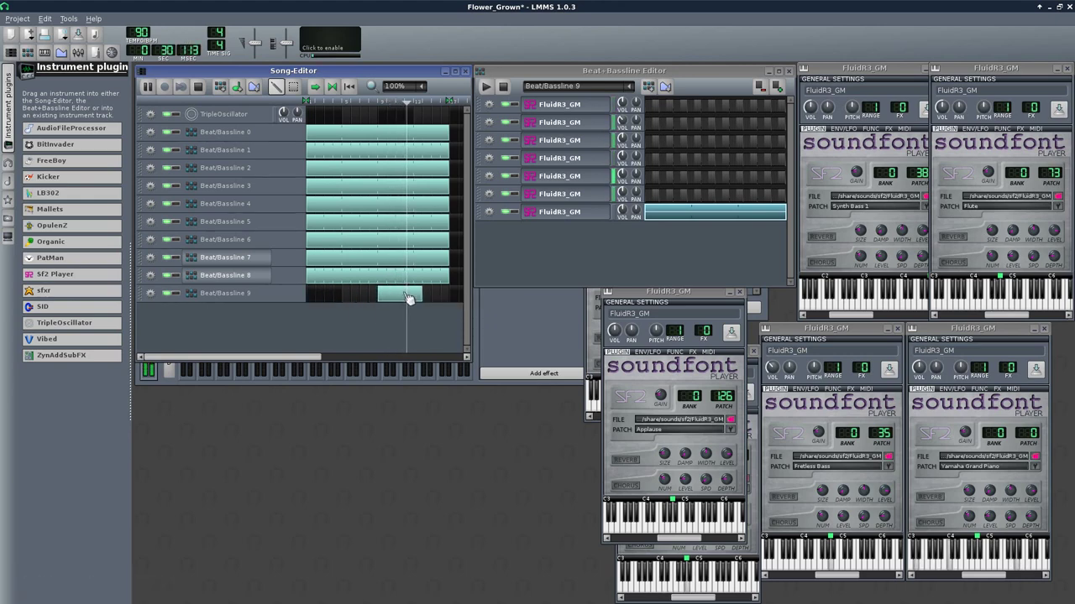
pyautogui.hotkey('ctrl', 's')
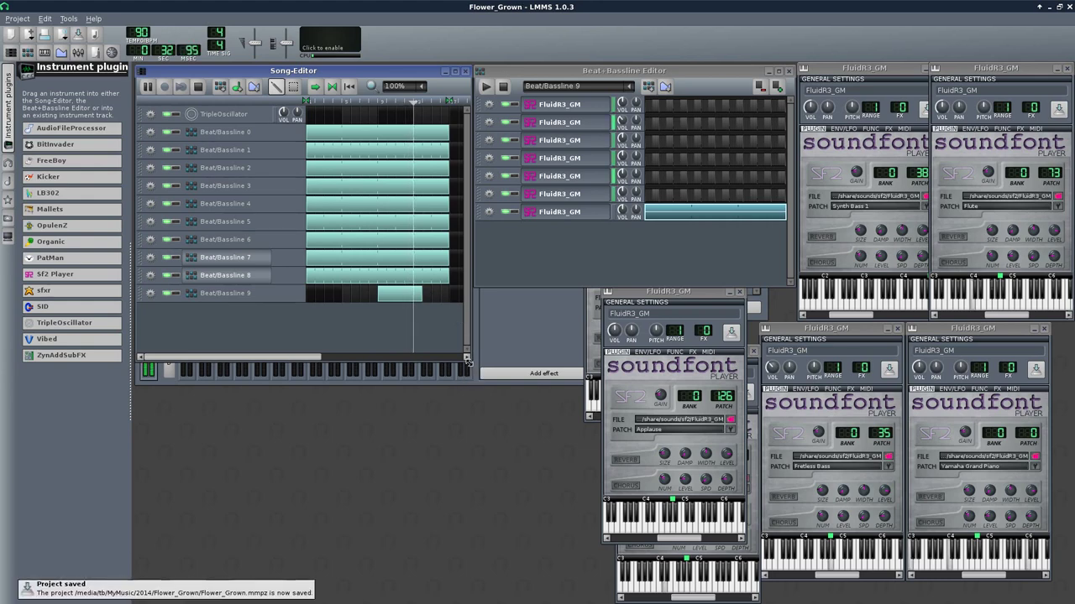
# Step: Add another Sf2 Player track and a new beat/bassline pattern that fills bars 1 to 16 of the enlarged song editor
pyautogui.moveTo(475, 372); pyautogui.dragTo(485, 435)
pyautogui.moveTo(52, 274); pyautogui.dragTo(575, 236)
pyautogui.click(648, 86)
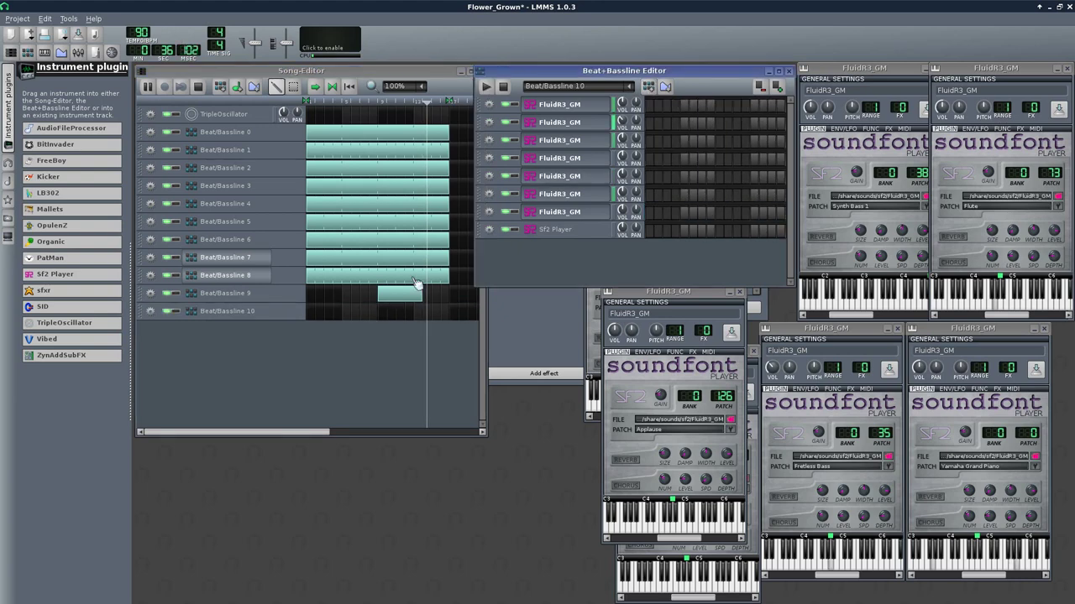
pyautogui.moveTo(316, 317); pyautogui.dragTo(449, 315)
# Step: Open the new Sf2 Player's instrument window and load the FluidR3_GM soundfont from the sf2 folder
pyautogui.click(581, 231)
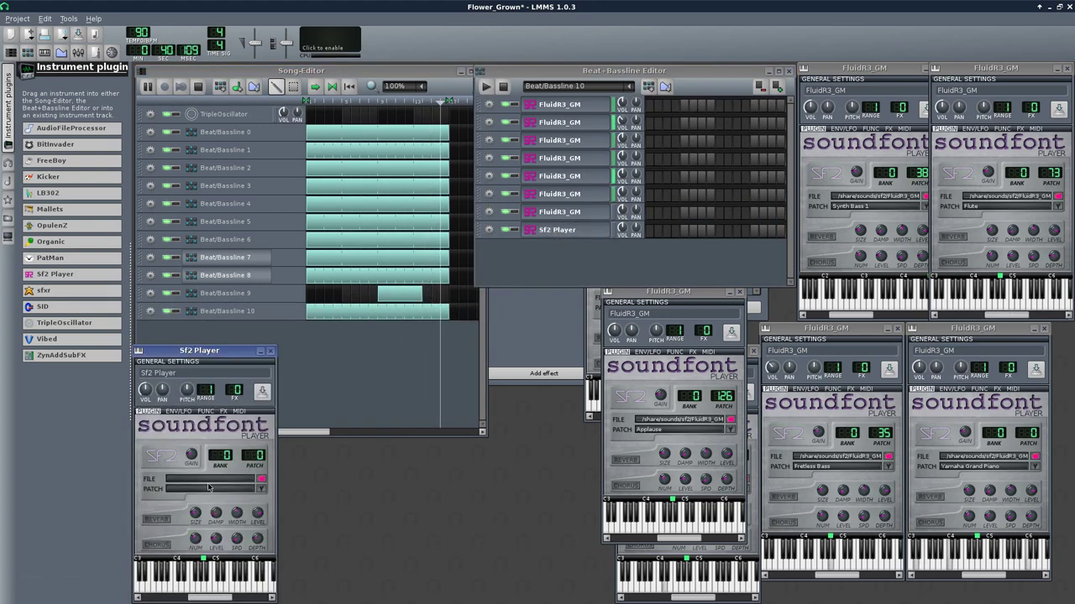
pyautogui.click(260, 479)
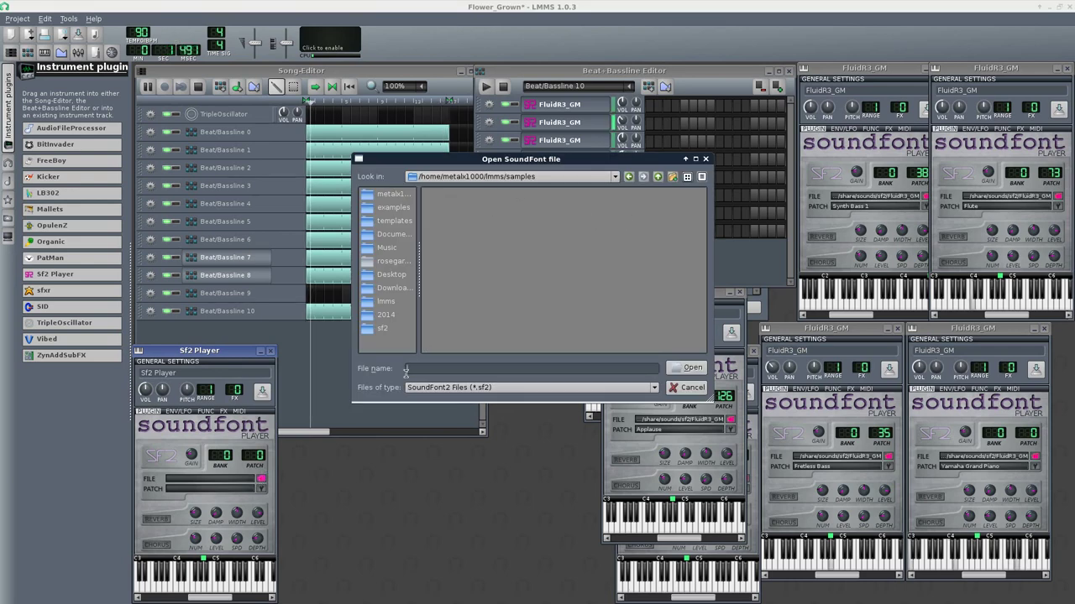
pyautogui.click(382, 328)
pyautogui.doubleClick(451, 197)
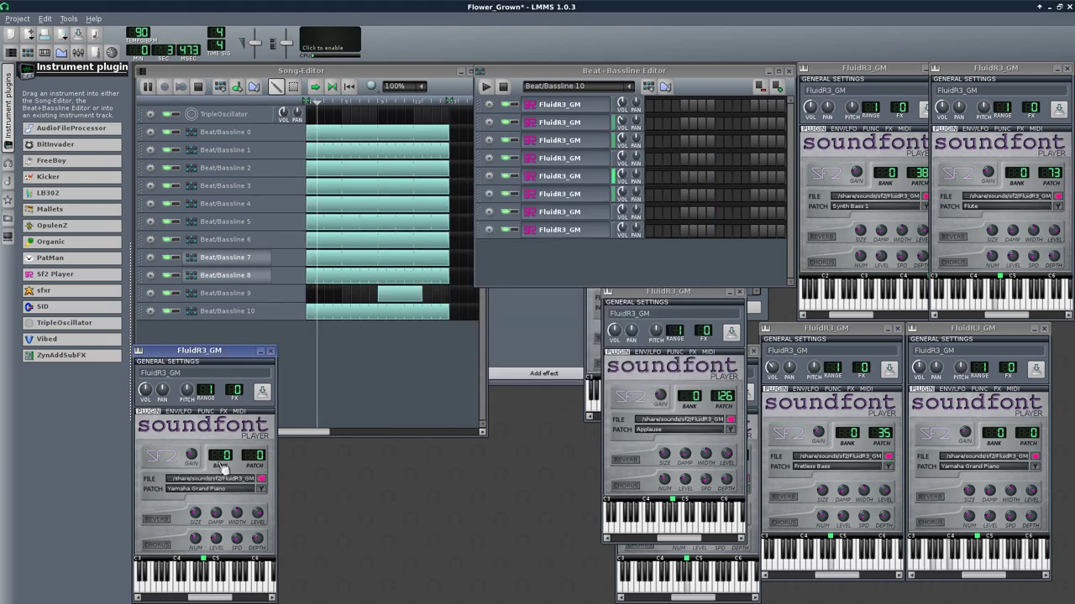
# Step: Assign patch 118, Synth Drum, from bank 0 to the new soundfont track
pyautogui.click(261, 489)
pyautogui.scroll(-10, 538, 304)
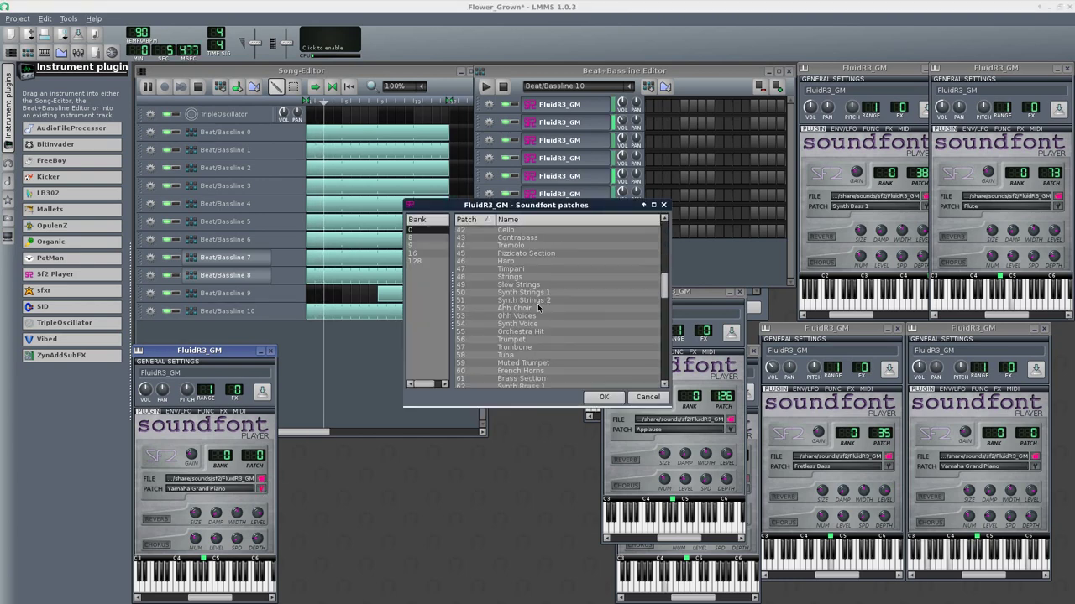
pyautogui.scroll(-13, 538, 307)
pyautogui.scroll(-8, 538, 309)
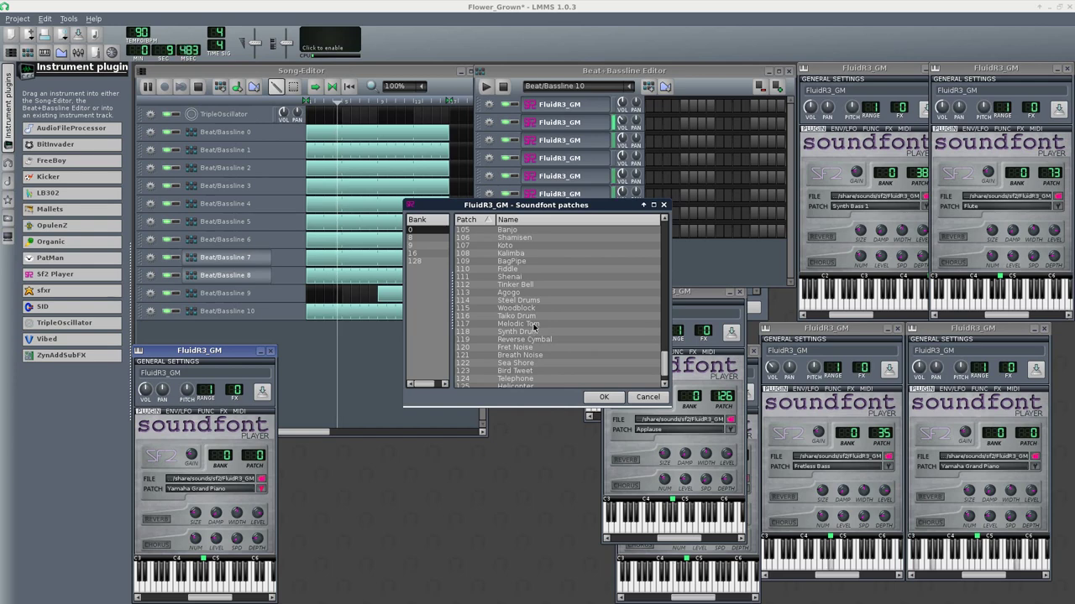
pyautogui.click(517, 331)
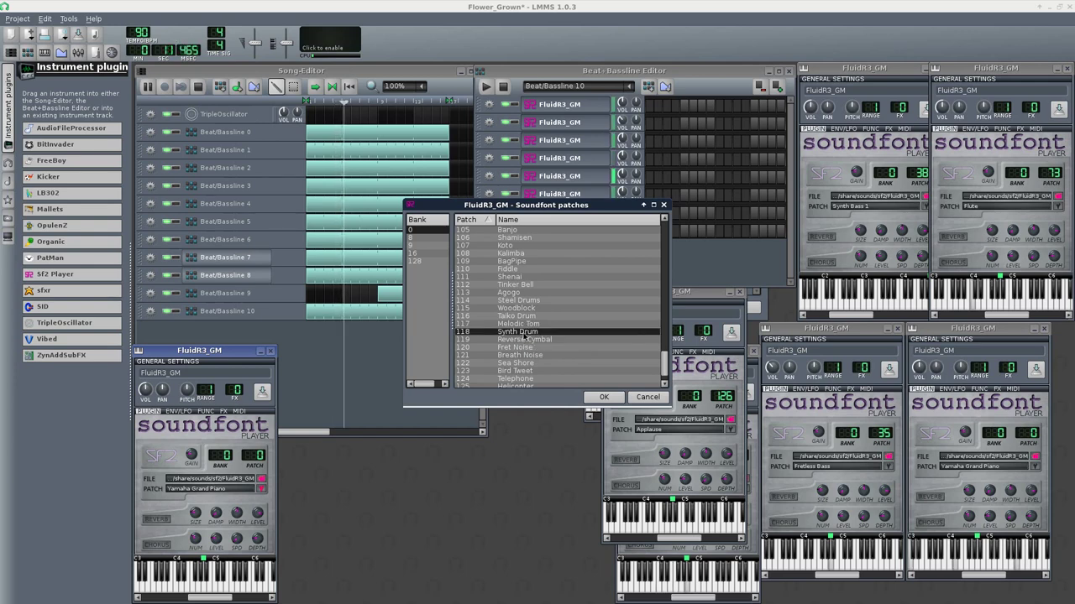
pyautogui.click(603, 397)
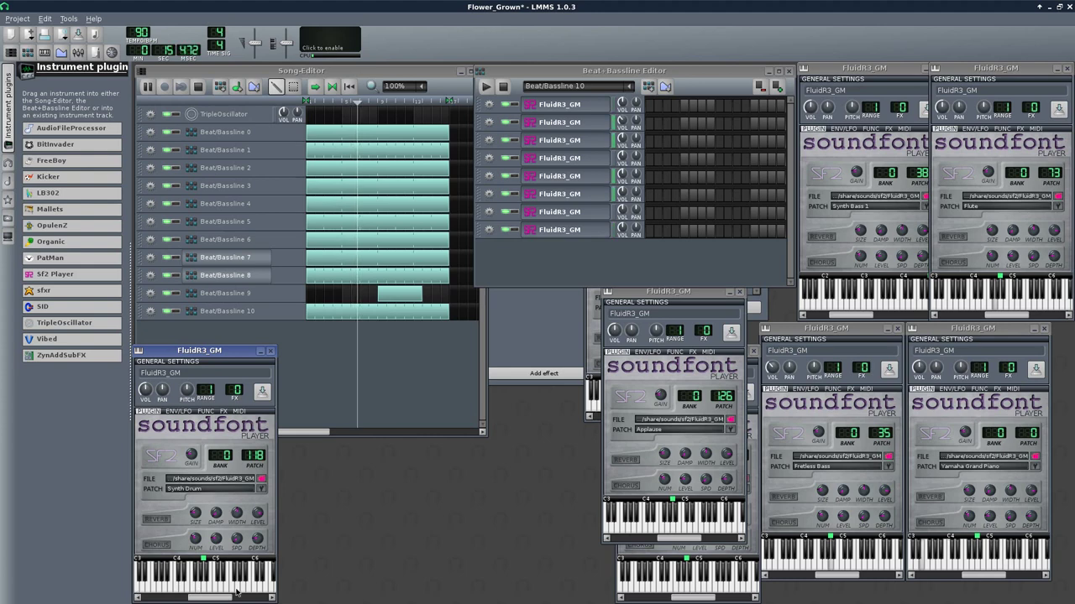
# Step: Place Synth Drum hits on steps 1, 5, 9 and 13 of Beat/Bassline 10 and set the instrument's base note to A6
pyautogui.moveTo(215, 601); pyautogui.dragTo(161, 596)
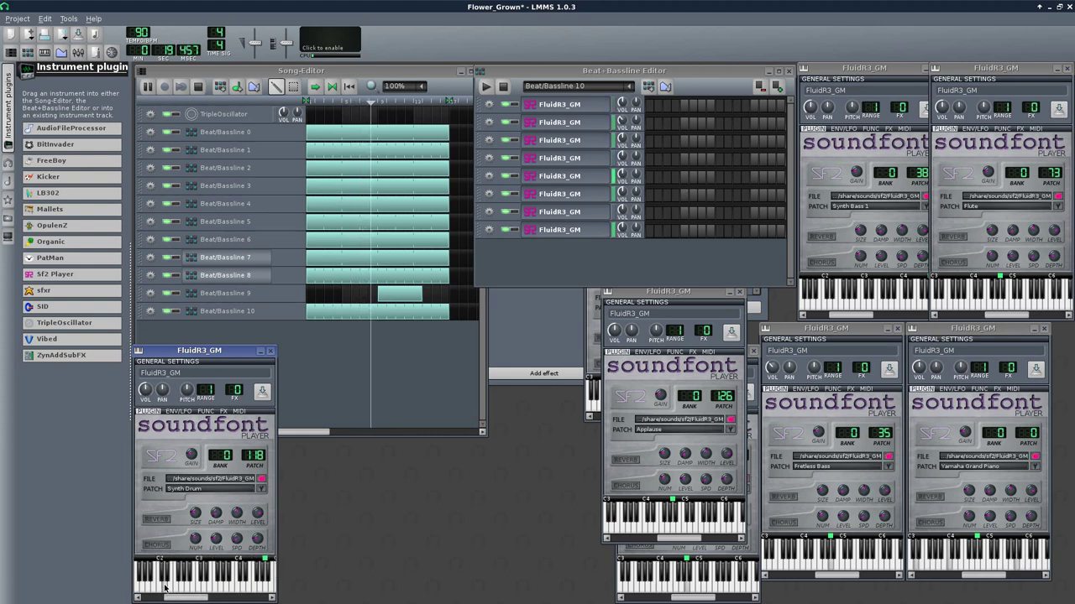
pyautogui.click(649, 230)
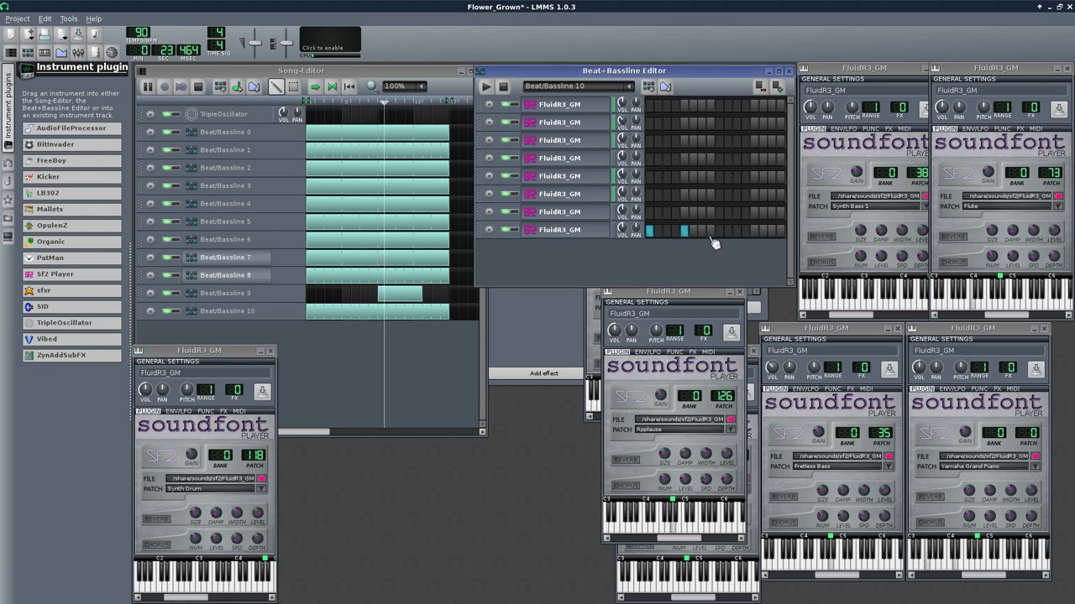
pyautogui.click(754, 234)
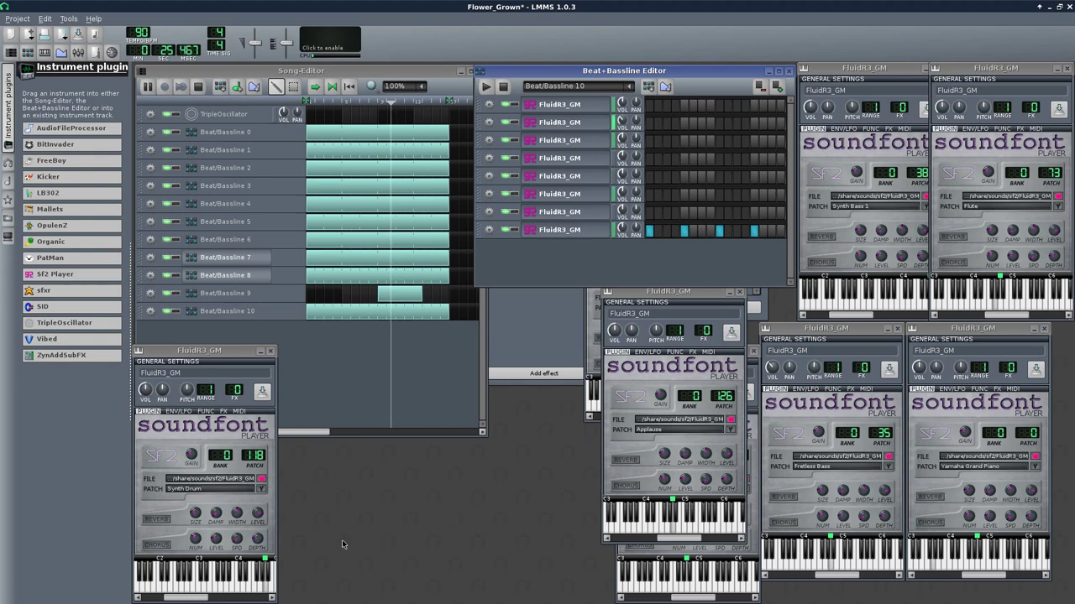
pyautogui.moveTo(188, 598); pyautogui.dragTo(244, 598)
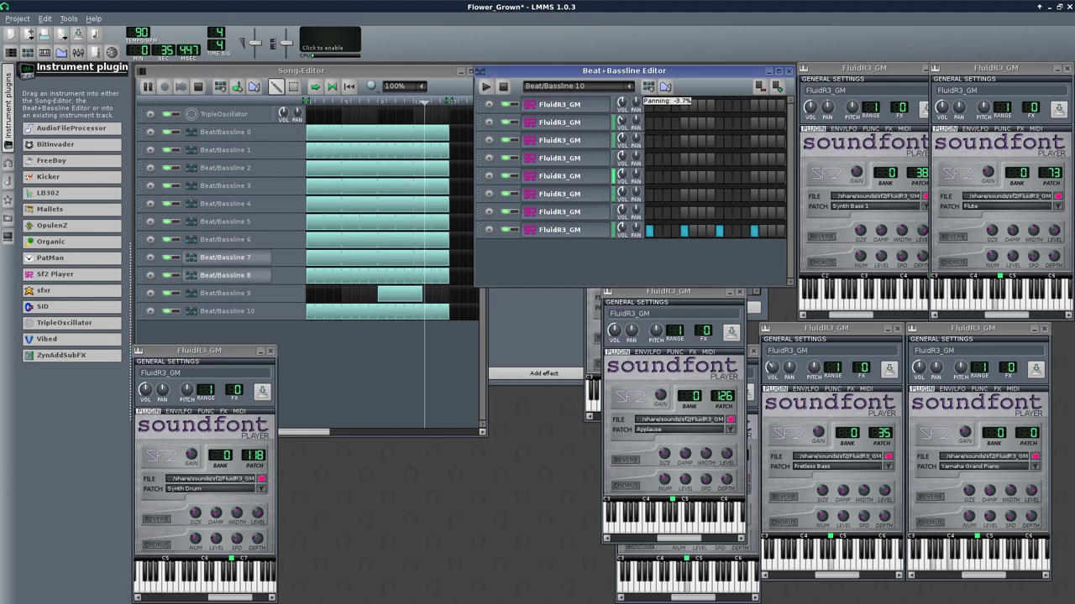
# Step: Adjust the panning of the first and the third to seventh FluidR3_GM tracks to spread them across the stereo field
pyautogui.click(635, 104)
pyautogui.click(636, 140)
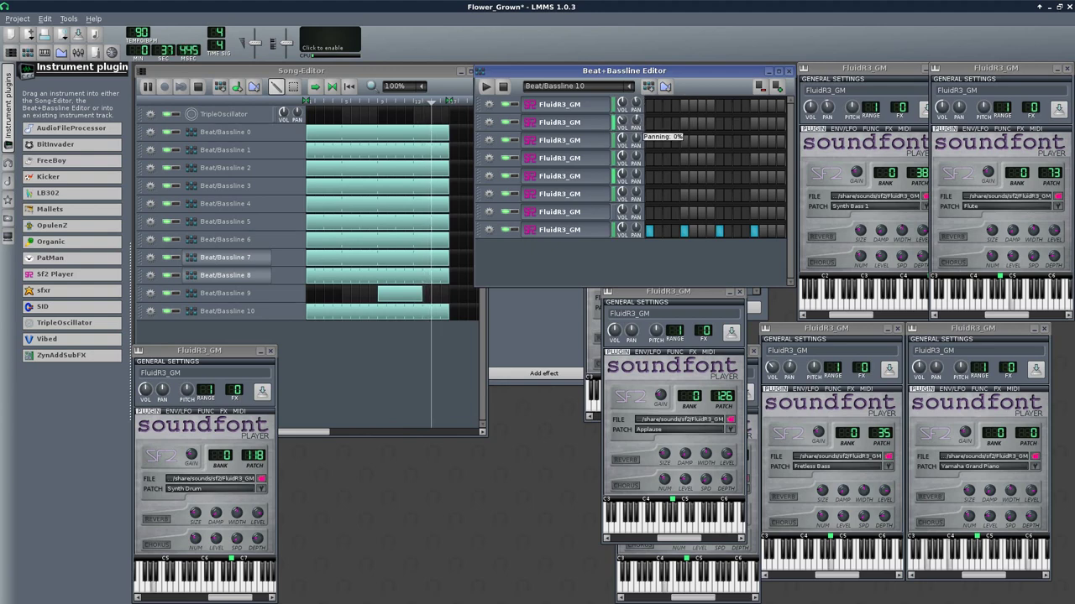
pyautogui.click(636, 157)
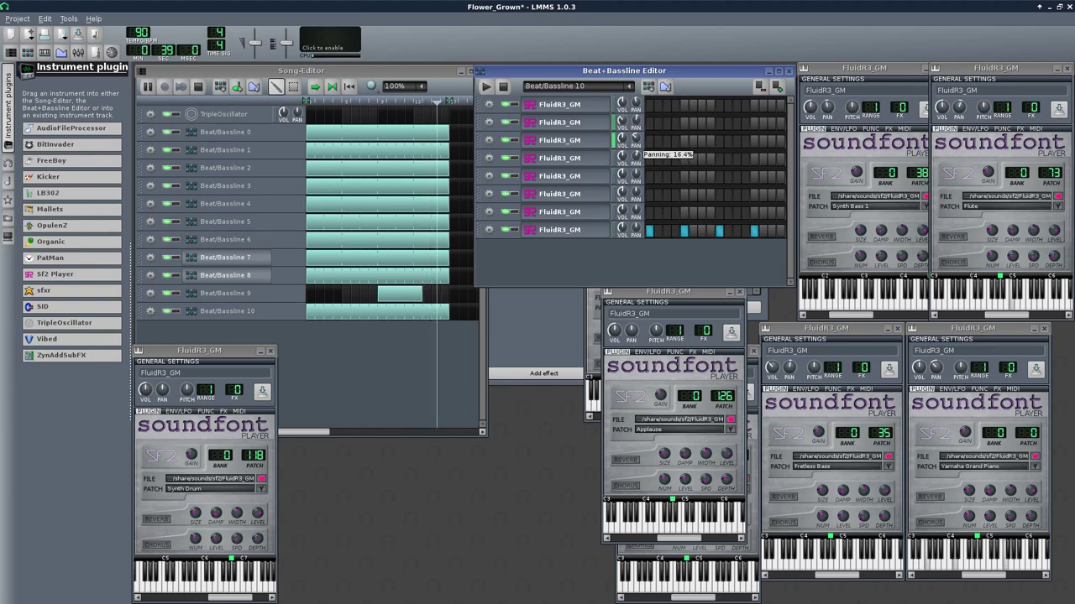
pyautogui.click(635, 175)
pyautogui.click(636, 192)
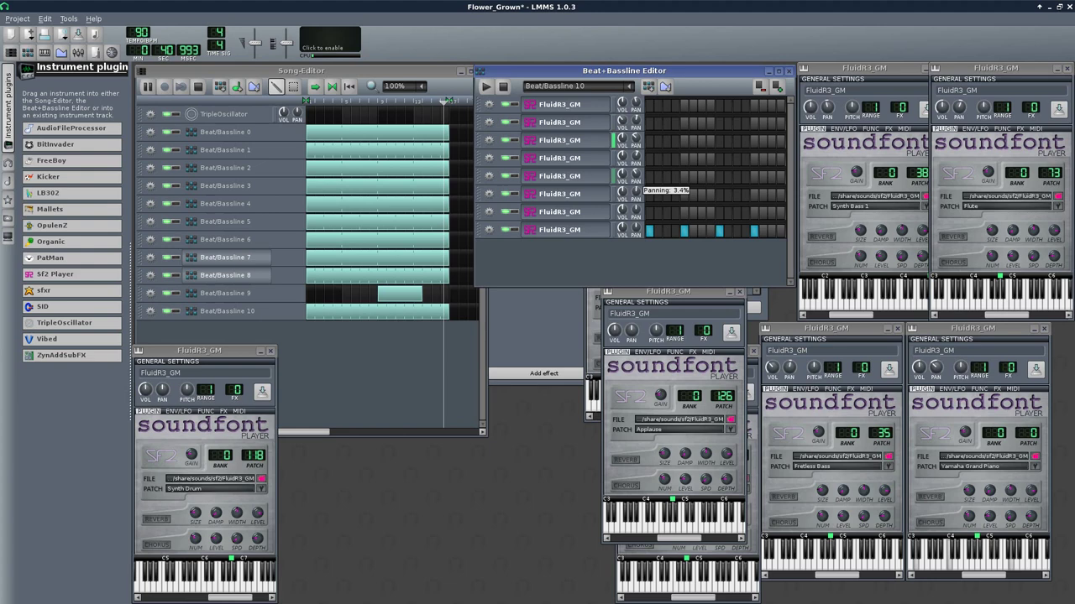
pyautogui.click(636, 210)
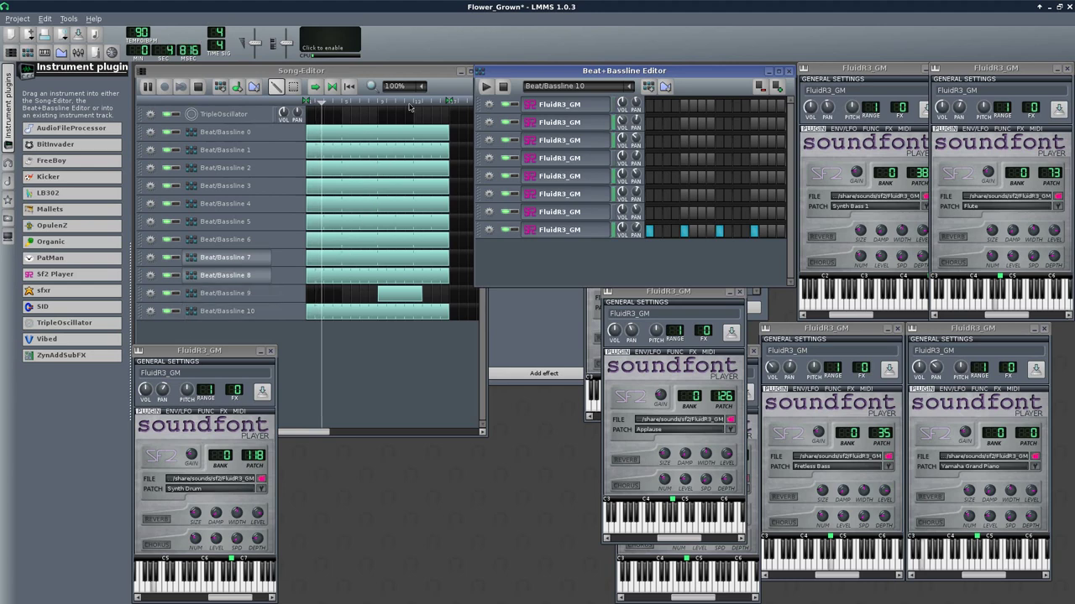
# Step: Maximize the song editor and stagger the Beat/Bassline 1 to 8 segments four bars apart, starting from bar 5 through bar 33
pyautogui.click(437, 72)
pyautogui.click(471, 72)
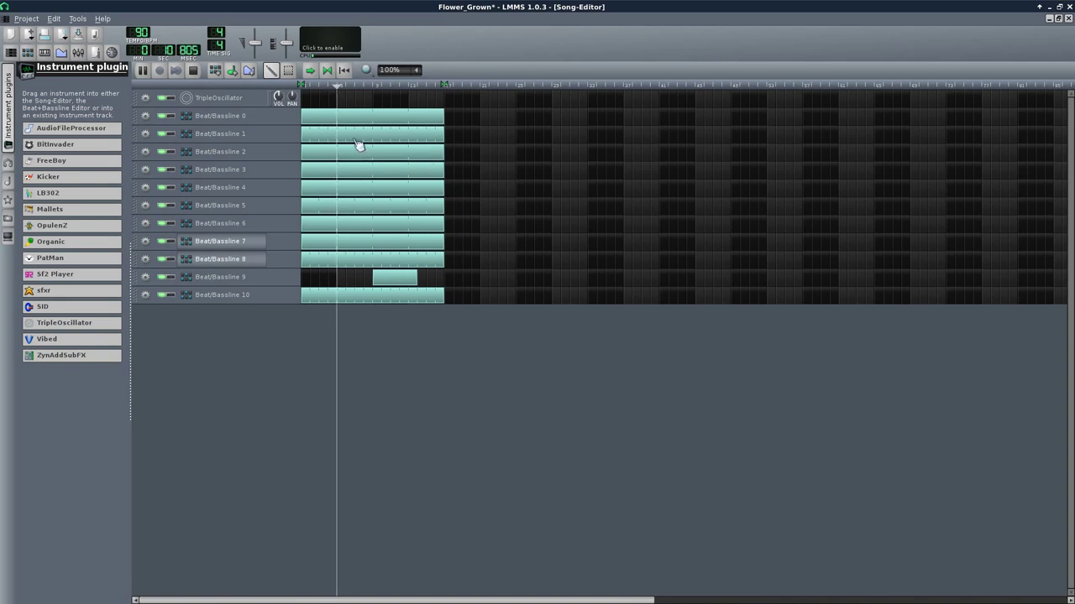
pyautogui.moveTo(355, 139); pyautogui.dragTo(431, 148)
pyautogui.moveTo(362, 167); pyautogui.dragTo(470, 173)
pyautogui.moveTo(330, 195); pyautogui.dragTo(468, 188)
pyautogui.moveTo(401, 204); pyautogui.dragTo(580, 207)
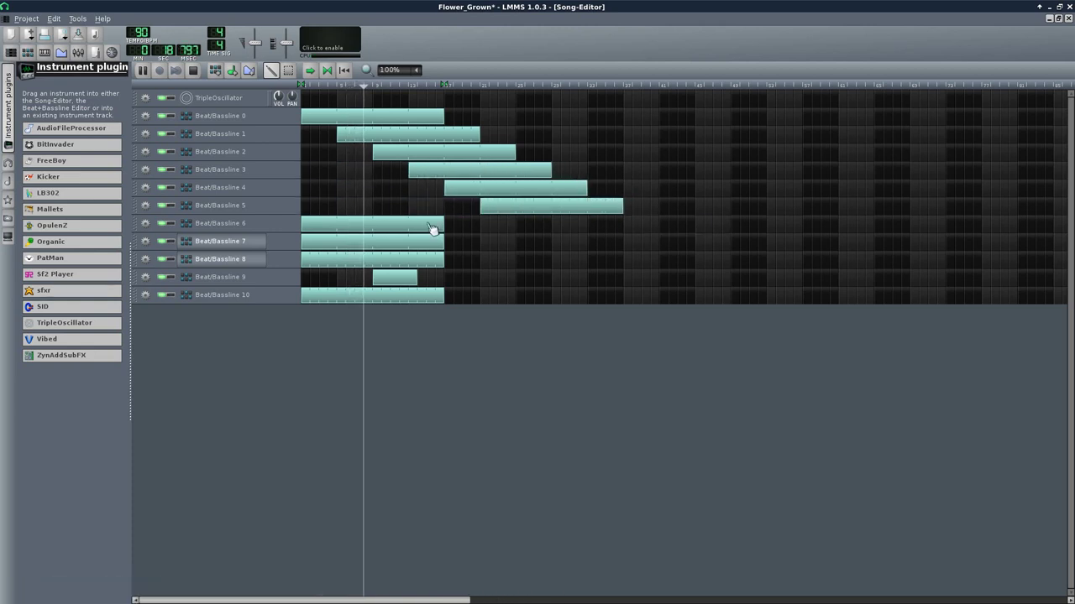
pyautogui.moveTo(434, 227); pyautogui.dragTo(622, 219)
pyautogui.moveTo(445, 242); pyautogui.dragTo(724, 263)
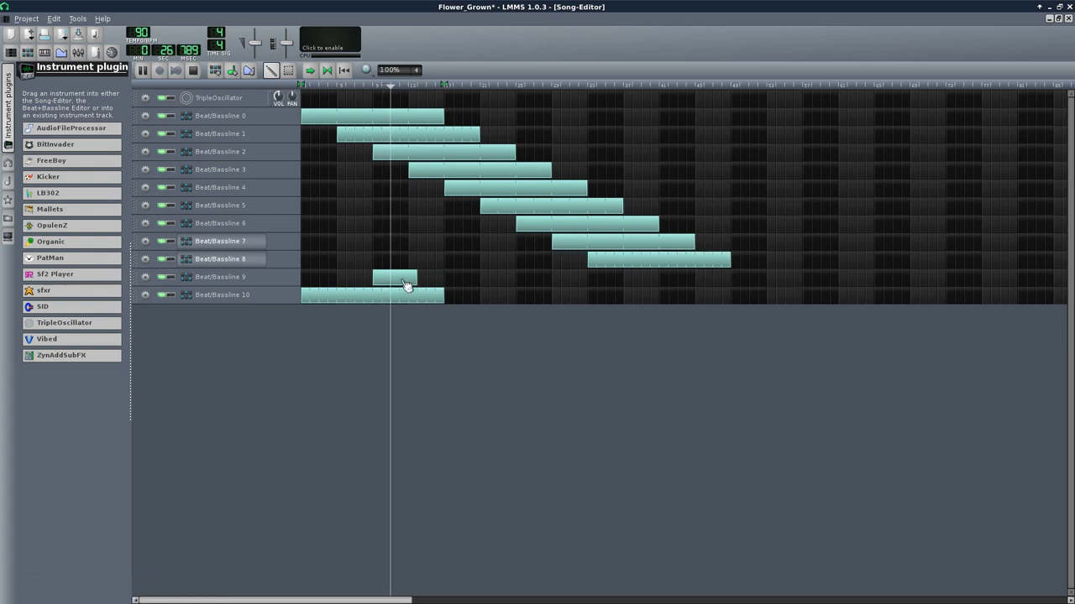
# Step: Add a second Beat/Bassline 9 block at bar 25 and move the Beat/Bassline 10 segment to start at bar 37
pyautogui.click(525, 281)
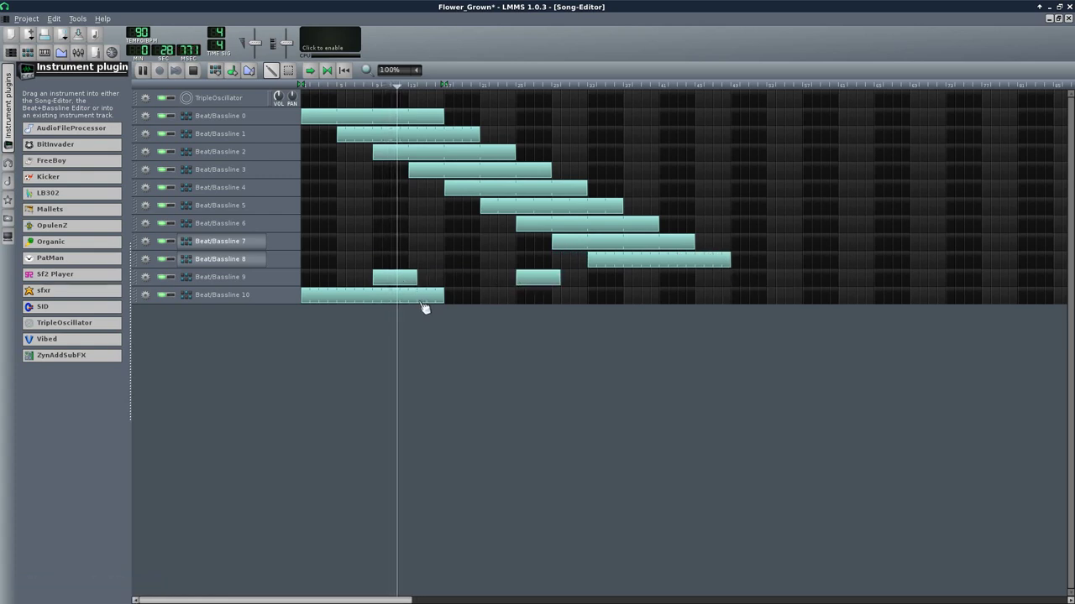
pyautogui.moveTo(382, 295); pyautogui.dragTo(671, 299)
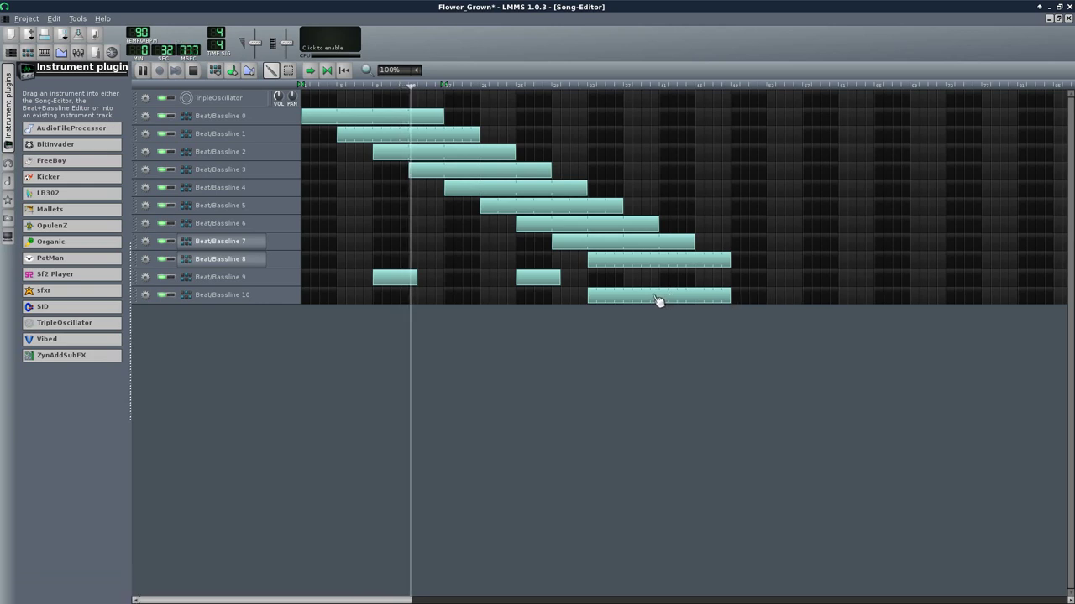
pyautogui.moveTo(659, 300); pyautogui.dragTo(686, 294)
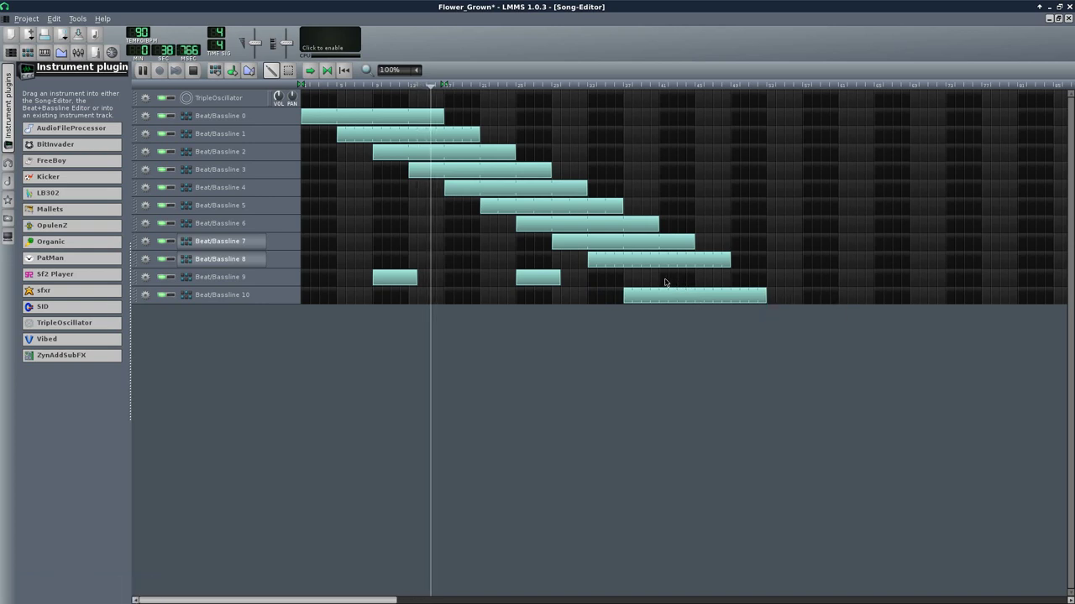
# Step: Add a third Beat/Bassline 9 block at bar 41 and extend the Beat/Bassline 6 segment through bar 52
pyautogui.click(669, 280)
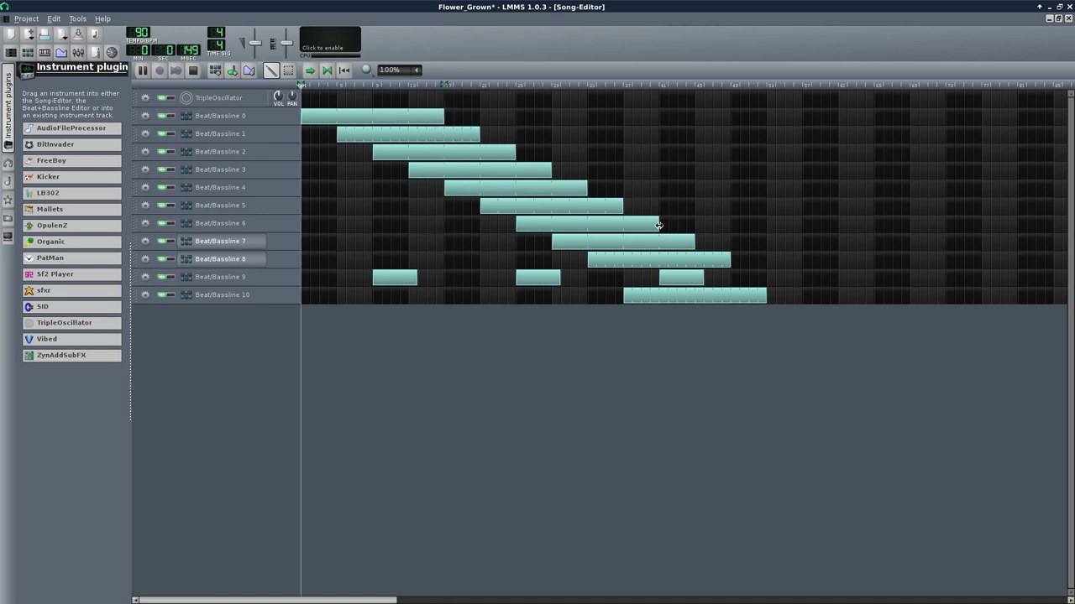
pyautogui.moveTo(658, 225); pyautogui.dragTo(765, 228)
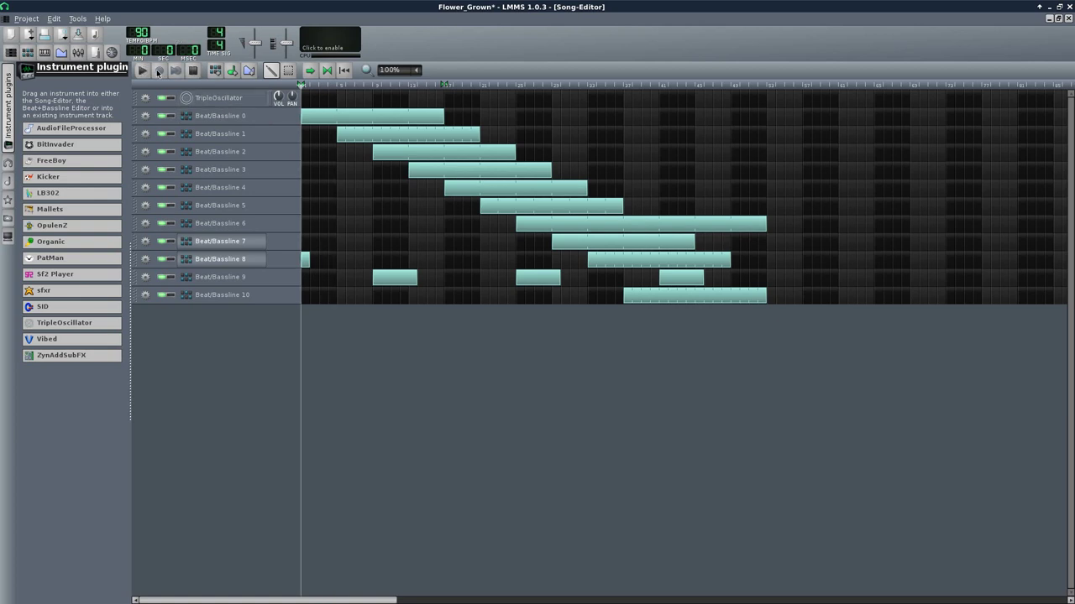
# Step: Add one-bar Beat/Bassline 8 blocks at bars 1, 3, 5 and 7, plus a Beat/Bassline 4 block at bar 1
pyautogui.moveTo(308, 259)
pyautogui.mouseDown()
pyautogui.moveTo(334, 263)
pyautogui.moveTo(309, 261)
pyautogui.mouseUp()
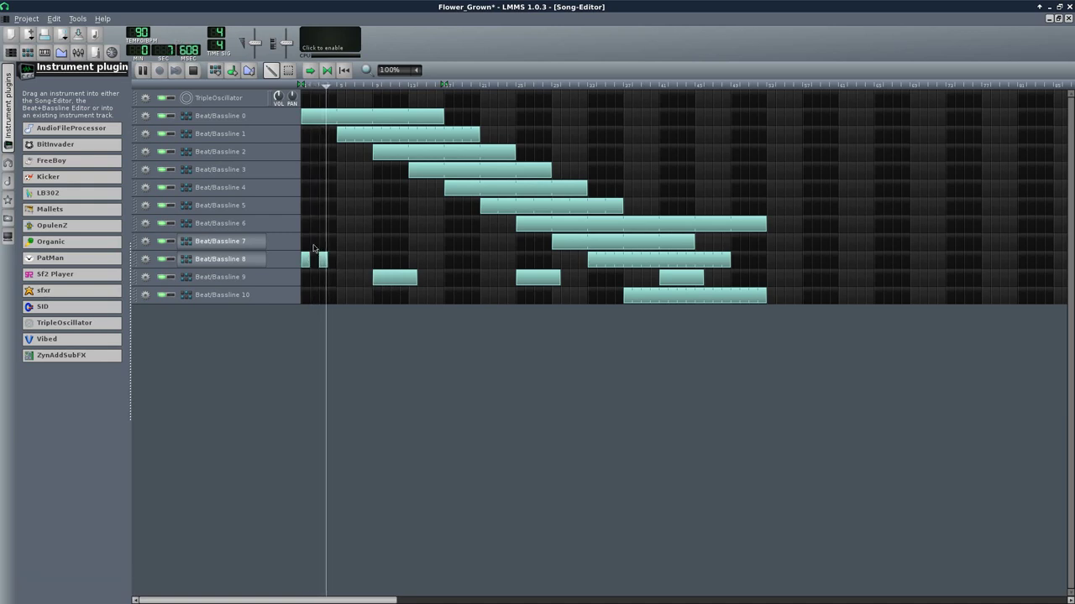
pyautogui.click(194, 71)
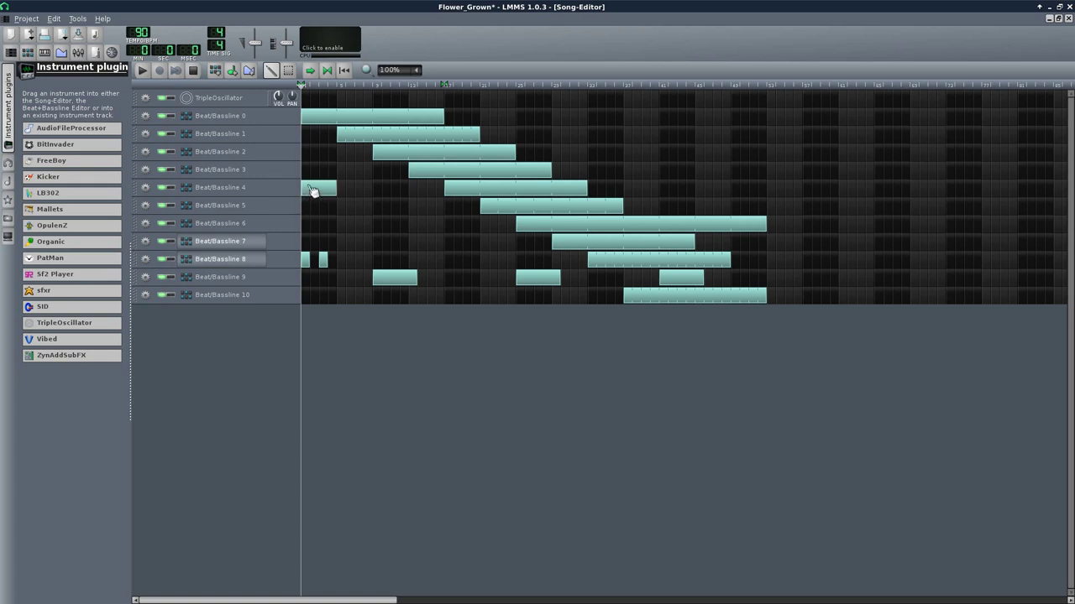
pyautogui.click(141, 71)
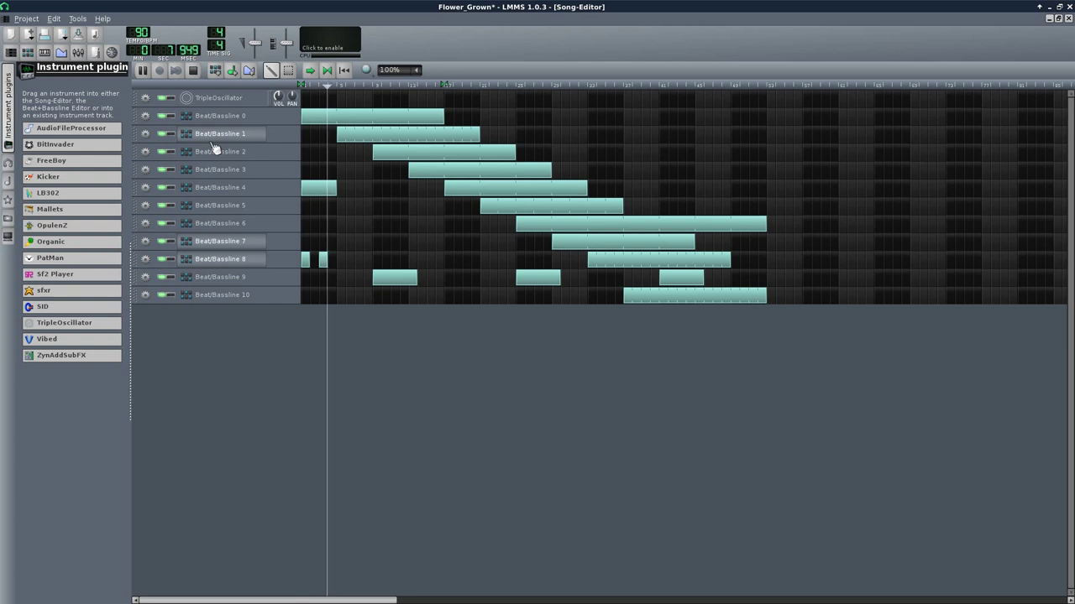
pyautogui.click(341, 260)
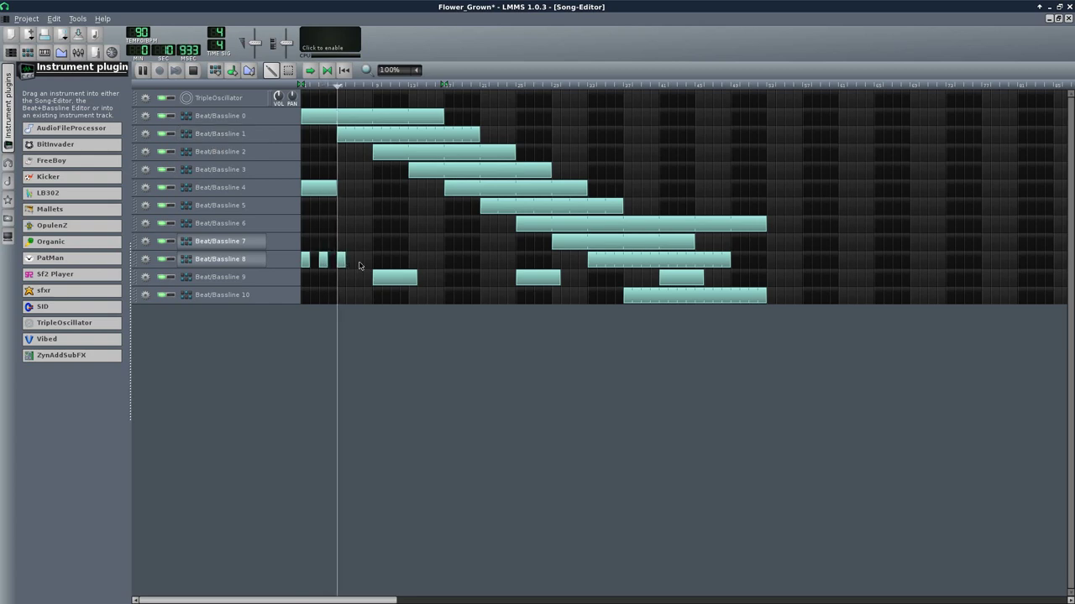
pyautogui.click(359, 261)
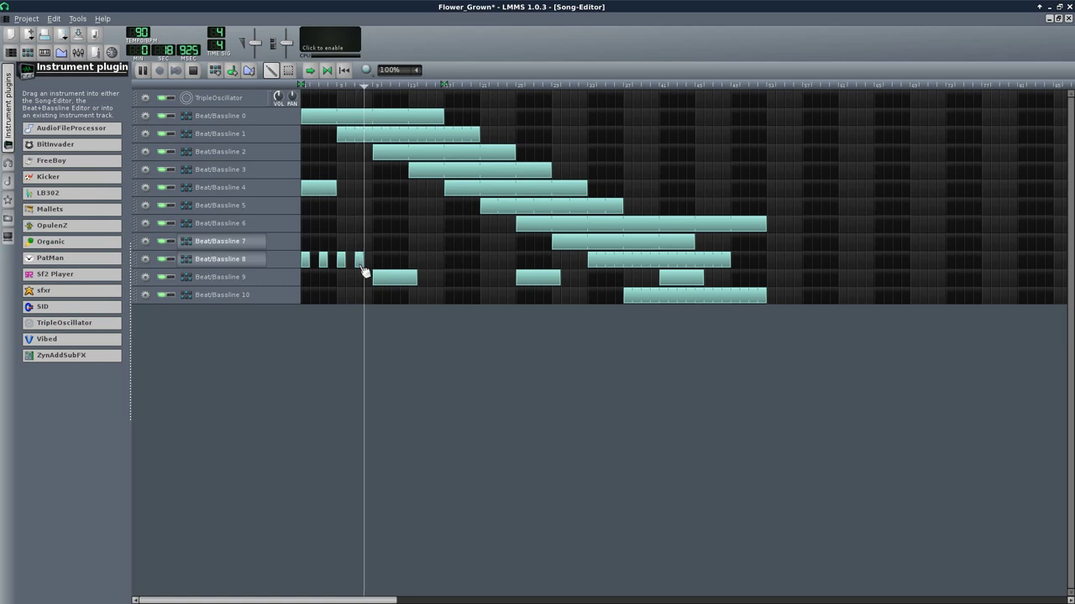
# Step: Add blocks at bar 45 on TripleOscillator and Beat/Bassline 0 to 5, and move the last Beat/Bassline 9 block to bar 45
pyautogui.click(701, 209)
pyautogui.click(701, 188)
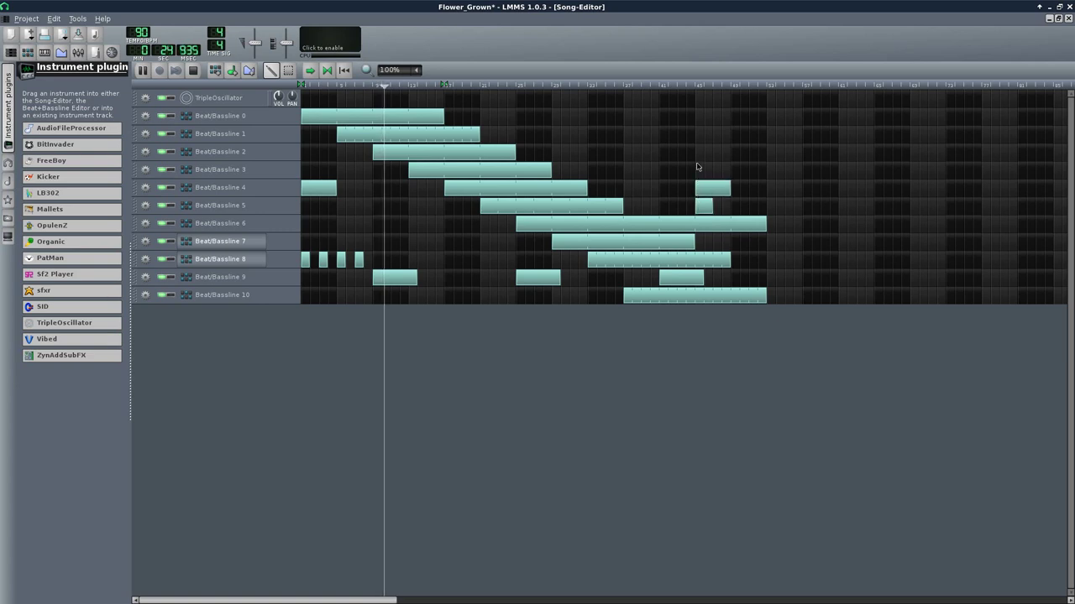
pyautogui.click(701, 170)
pyautogui.click(701, 152)
pyautogui.click(700, 134)
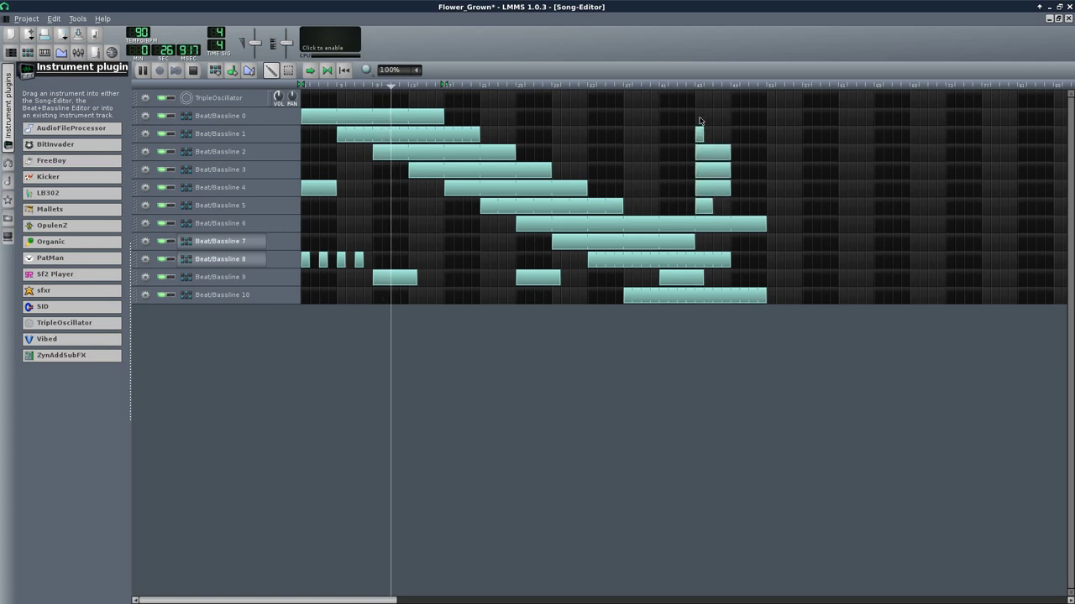
pyautogui.click(699, 115)
pyautogui.click(701, 103)
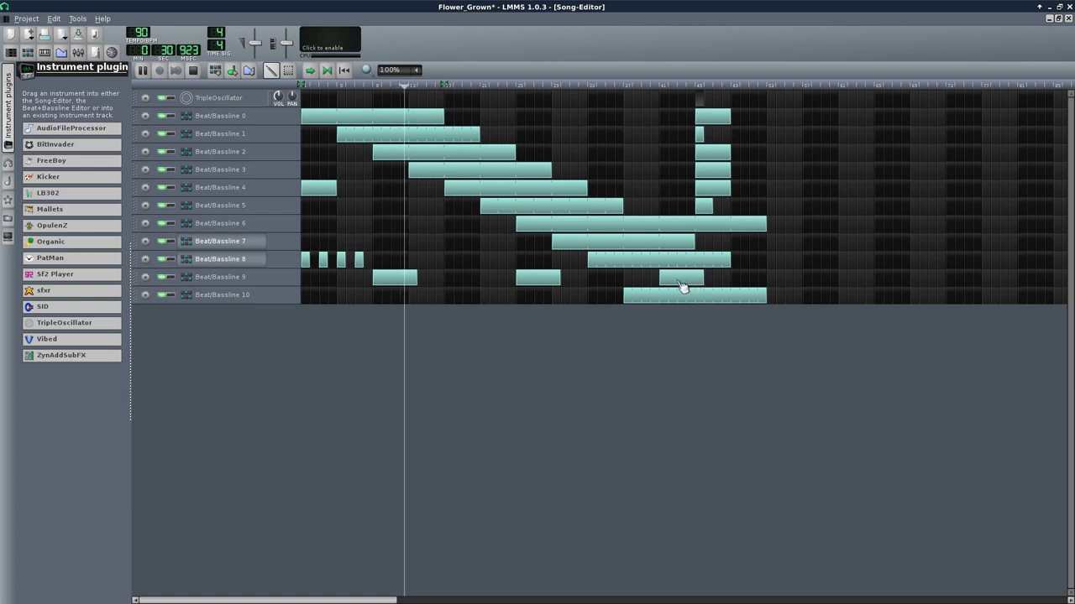
pyautogui.moveTo(682, 285); pyautogui.dragTo(718, 284)
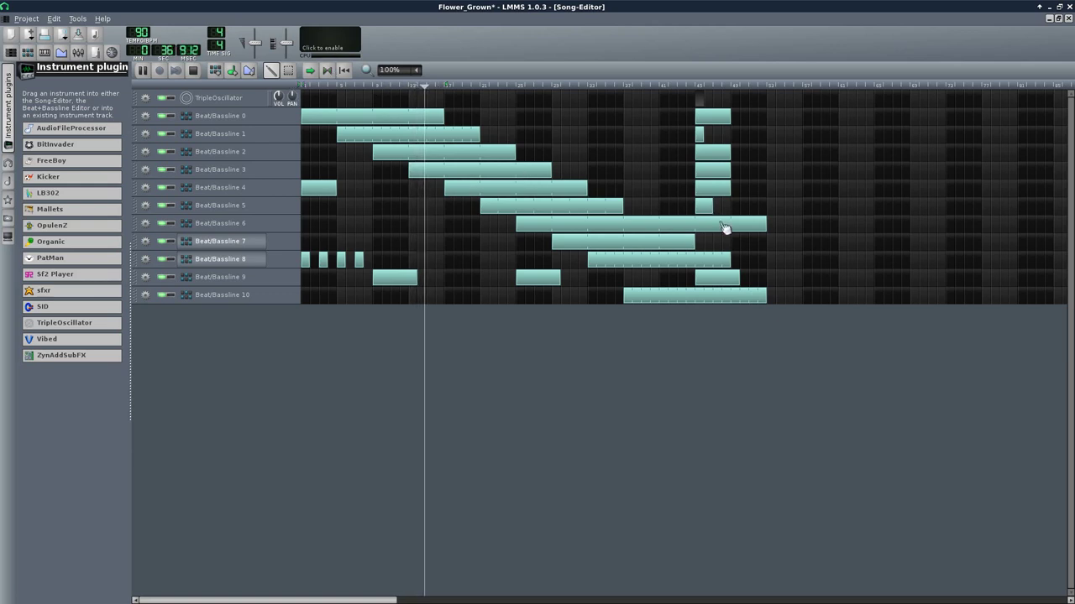
# Step: Extend the last Beat/Bassline 2 to 8 and Beat/Bassline 10 segments through bar 60, and the second Beat/Bassline 1 segment through bar 48
pyautogui.moveTo(713, 207); pyautogui.dragTo(837, 212)
pyautogui.moveTo(765, 223); pyautogui.dragTo(837, 224)
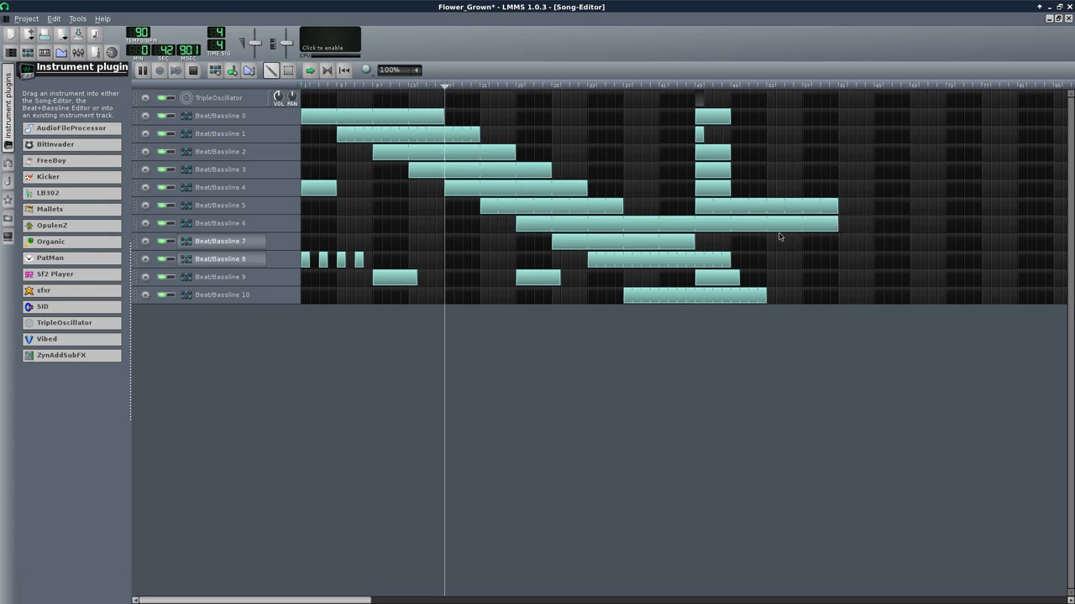
pyautogui.moveTo(695, 242); pyautogui.dragTo(836, 242)
pyautogui.moveTo(733, 267); pyautogui.dragTo(837, 266)
pyautogui.moveTo(767, 301); pyautogui.dragTo(837, 294)
pyautogui.moveTo(731, 195); pyautogui.dragTo(837, 192)
pyautogui.moveTo(730, 171); pyautogui.dragTo(837, 171)
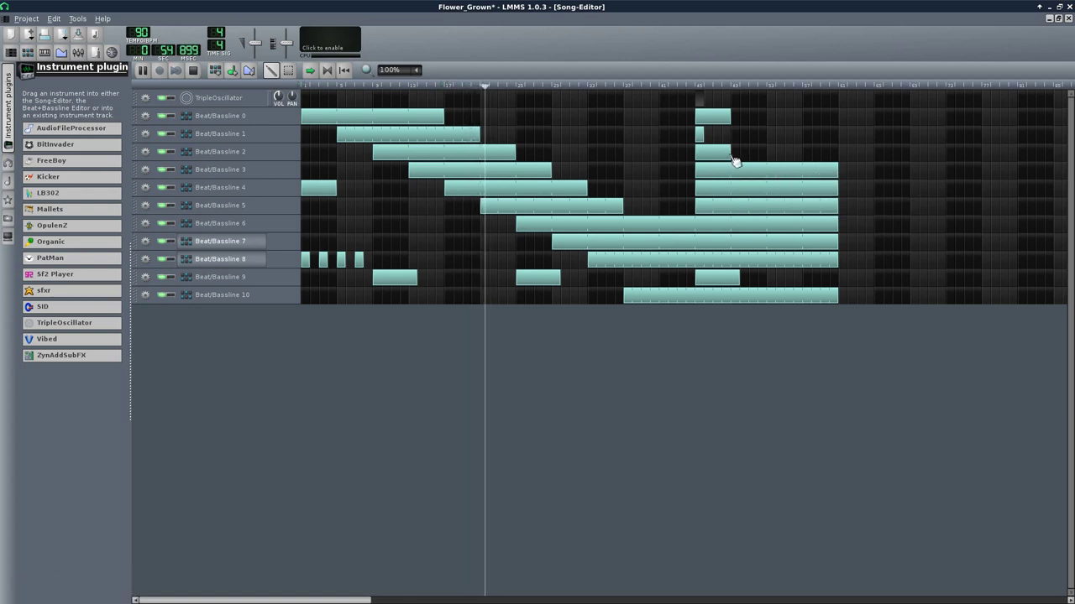
pyautogui.moveTo(732, 159); pyautogui.dragTo(840, 172)
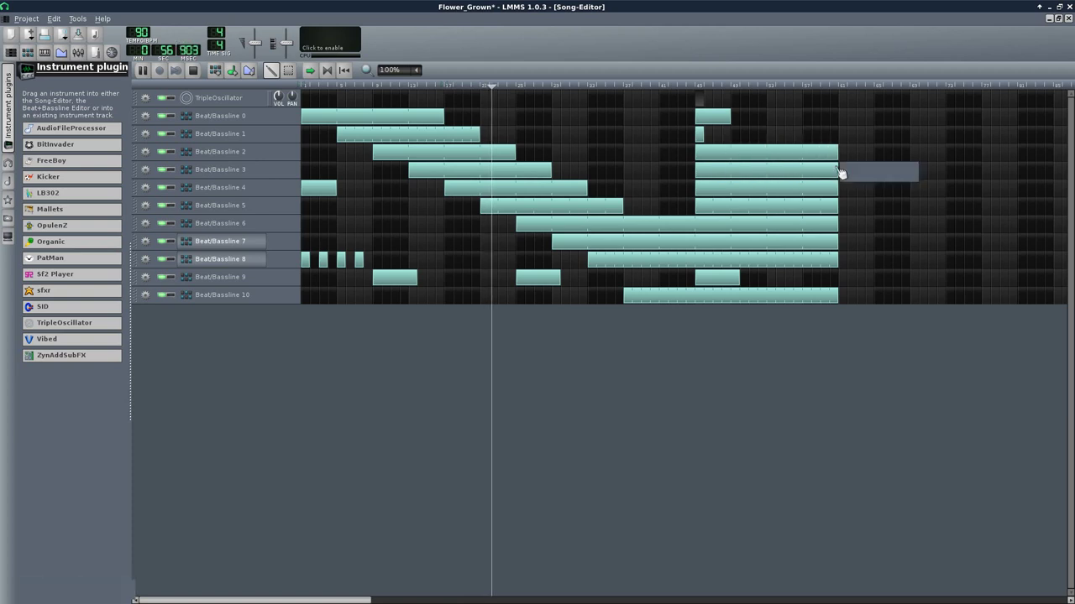
pyautogui.moveTo(701, 137); pyautogui.dragTo(731, 137)
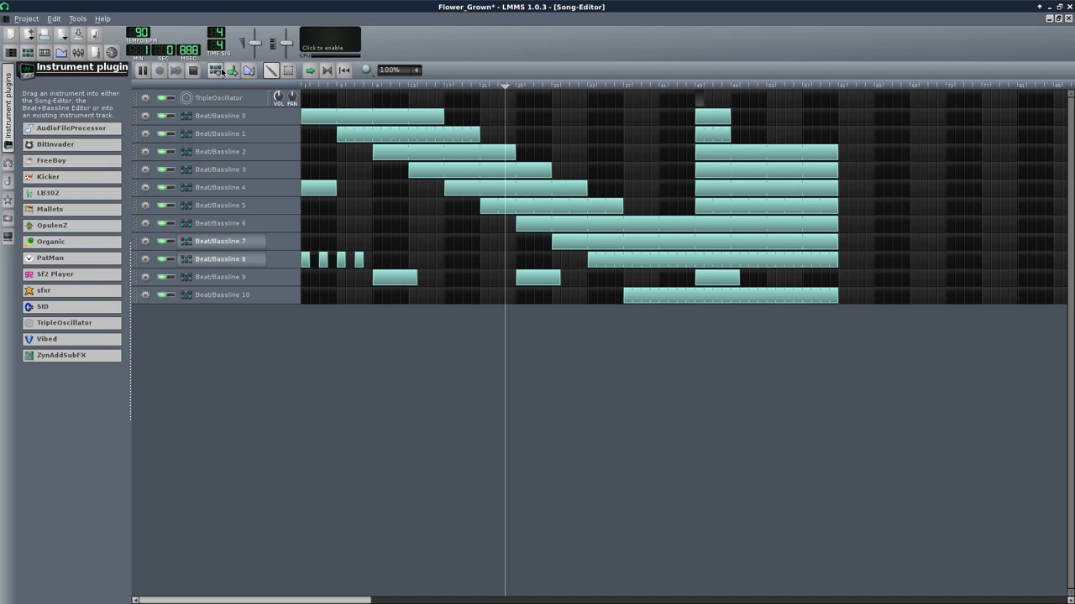
# Step: Set the volume of the second FluidR3_GM instrument in the Beat+Bassline Editor to 56.9% and close the editor
pyautogui.click(31, 53)
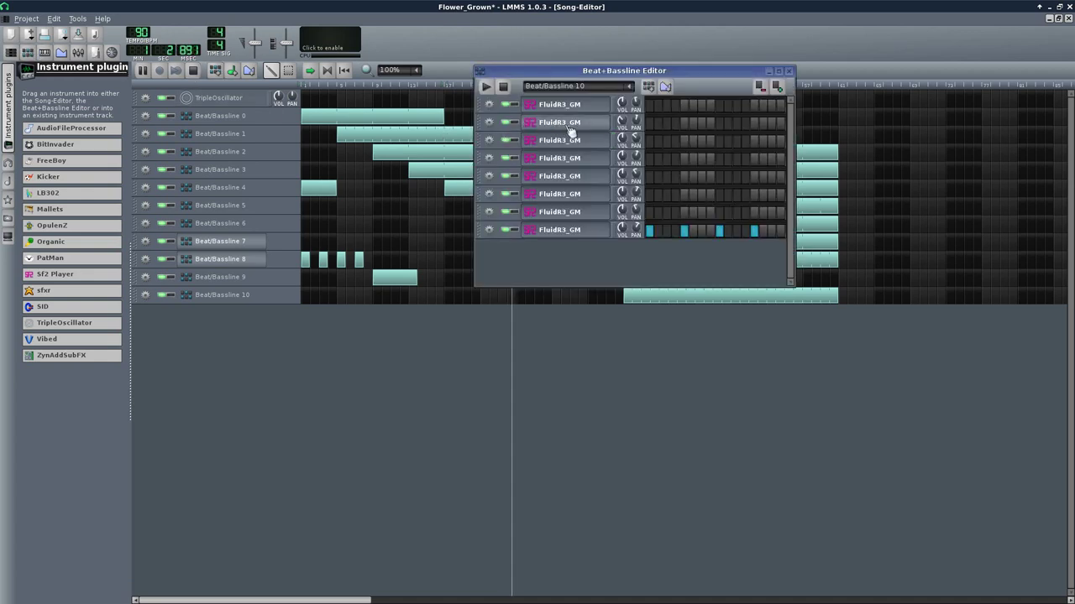
pyautogui.click(623, 123)
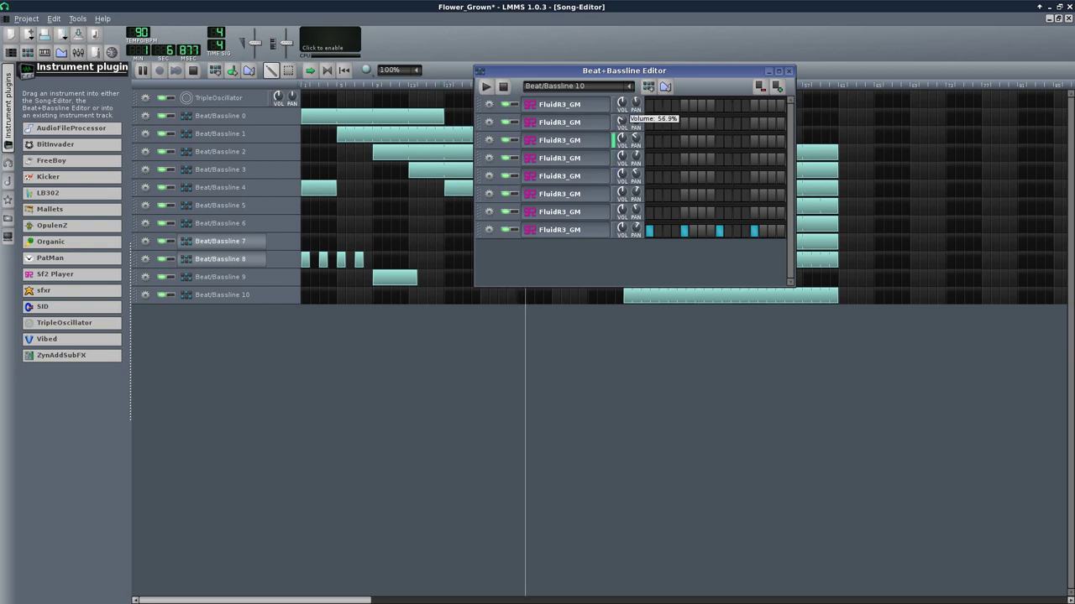
pyautogui.click(788, 71)
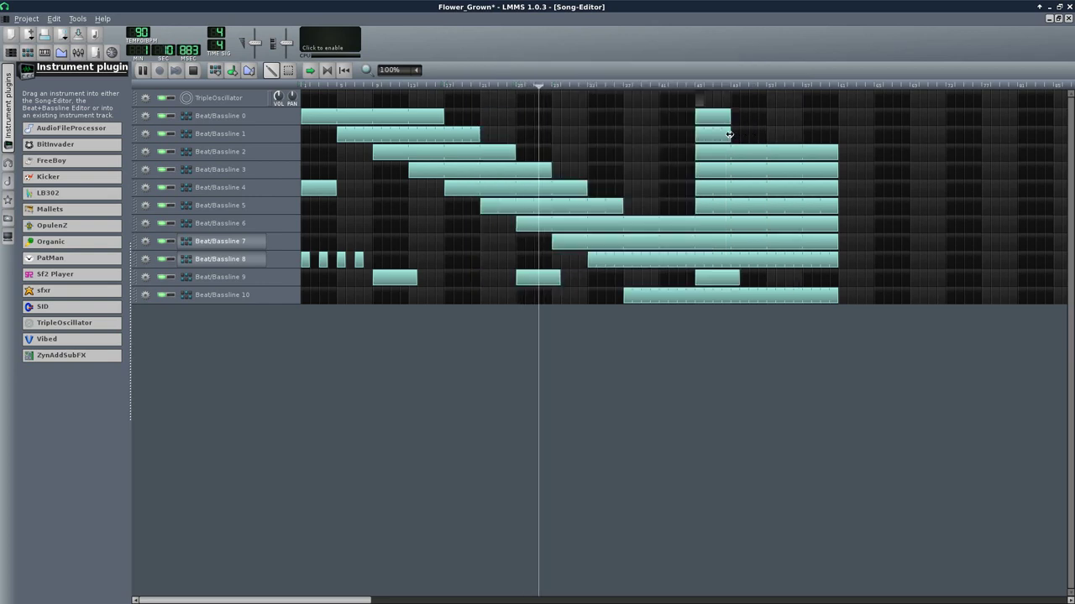
# Step: Extend Beat/Bassline 0 through bar 60, alternate four-bar Beat/Bassline 1 and 3 blocks from bar 45, and add Beat/Bassline 3 at bar 37
pyautogui.moveTo(728, 134); pyautogui.dragTo(834, 133)
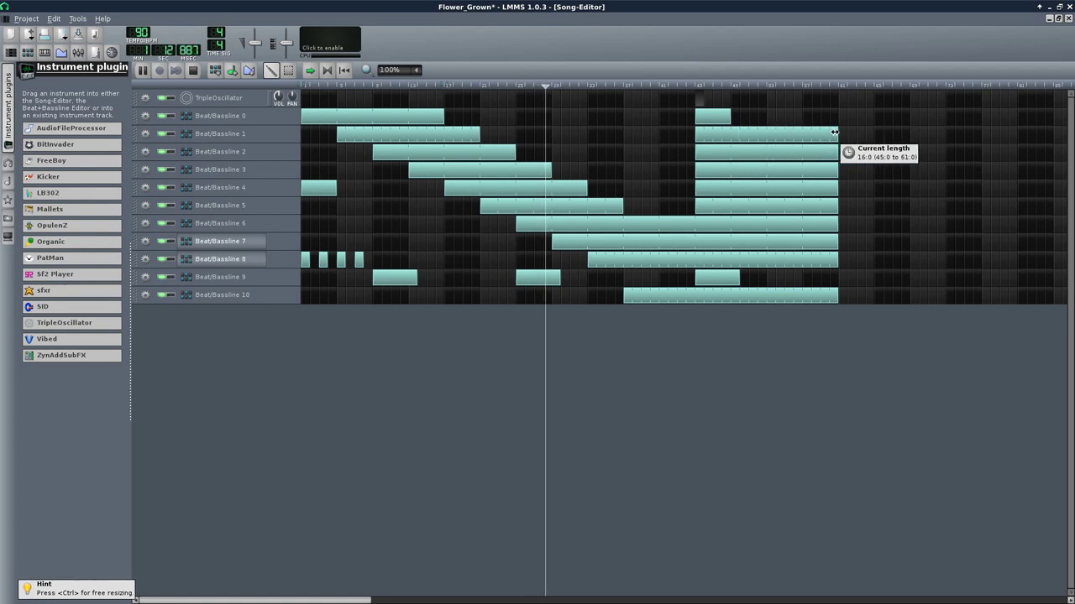
pyautogui.moveTo(729, 116); pyautogui.dragTo(782, 175)
pyautogui.click(802, 175)
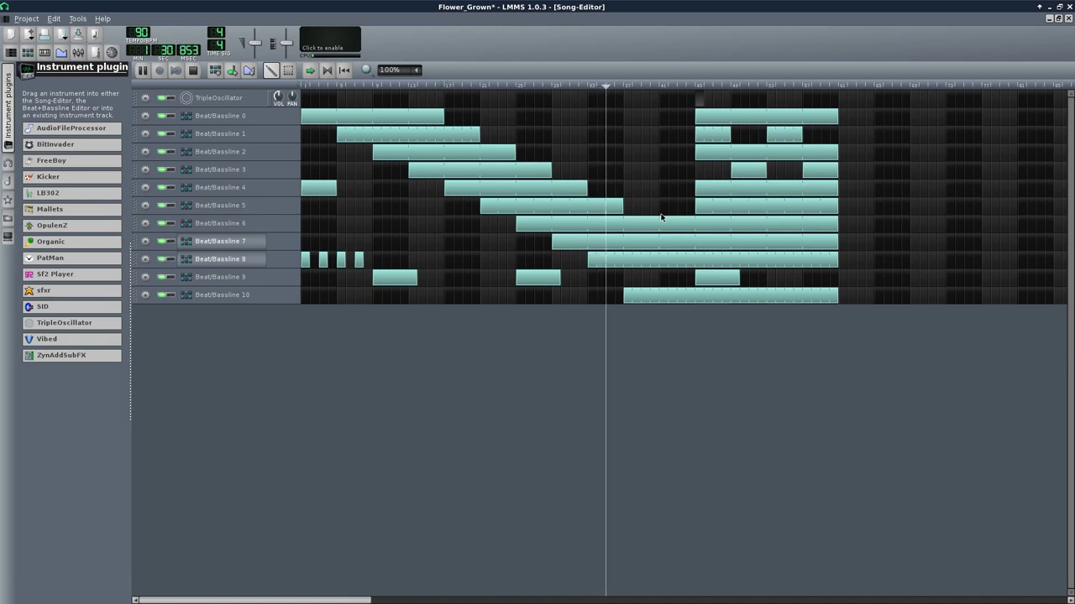
pyautogui.click(655, 170)
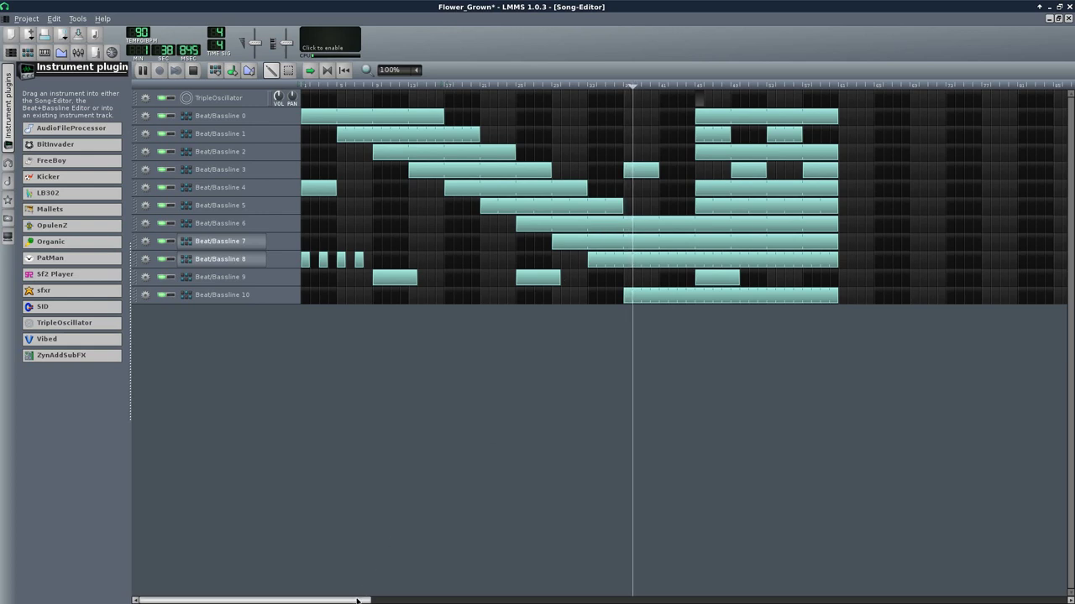
# Step: Extend the last Beat/Bassline 4, 7 and 10 segments through bar 76
pyautogui.moveTo(361, 601); pyautogui.dragTo(695, 579)
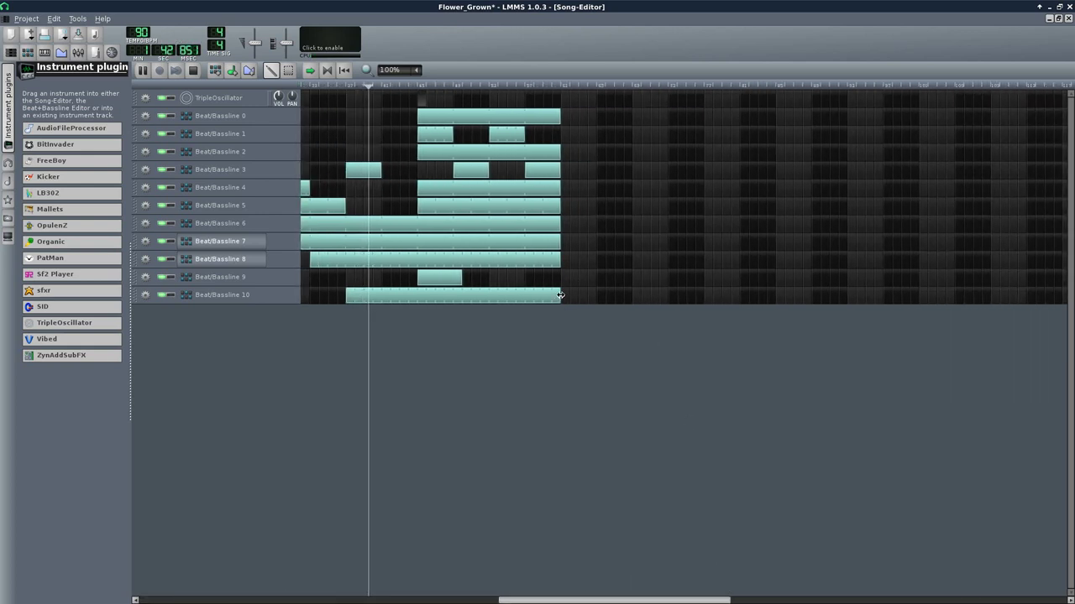
pyautogui.moveTo(560, 295); pyautogui.dragTo(704, 294)
pyautogui.moveTo(562, 246); pyautogui.dragTo(704, 245)
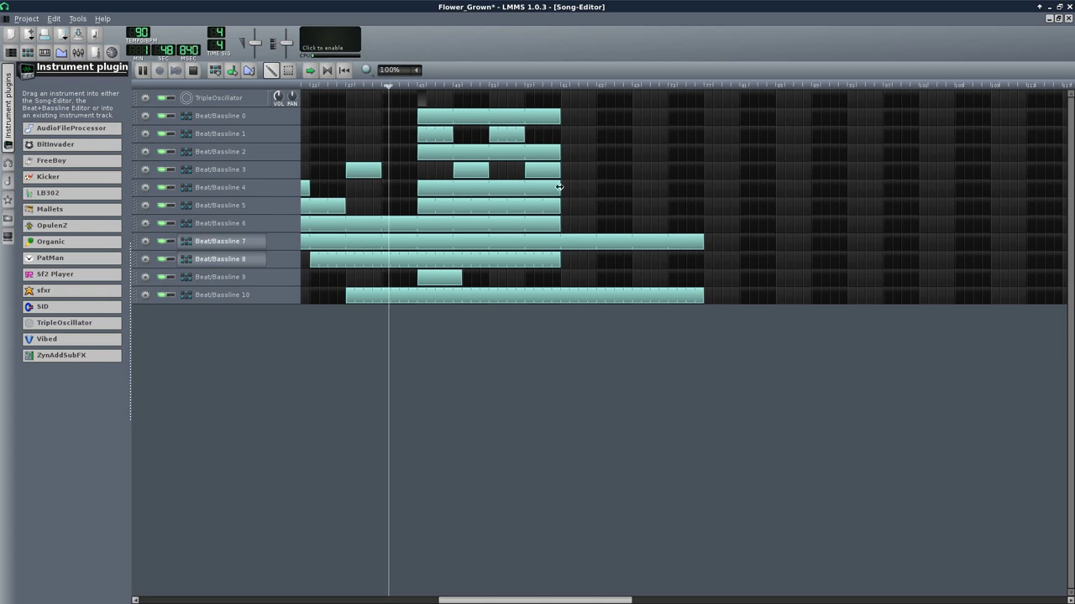
pyautogui.moveTo(562, 195); pyautogui.dragTo(703, 203)
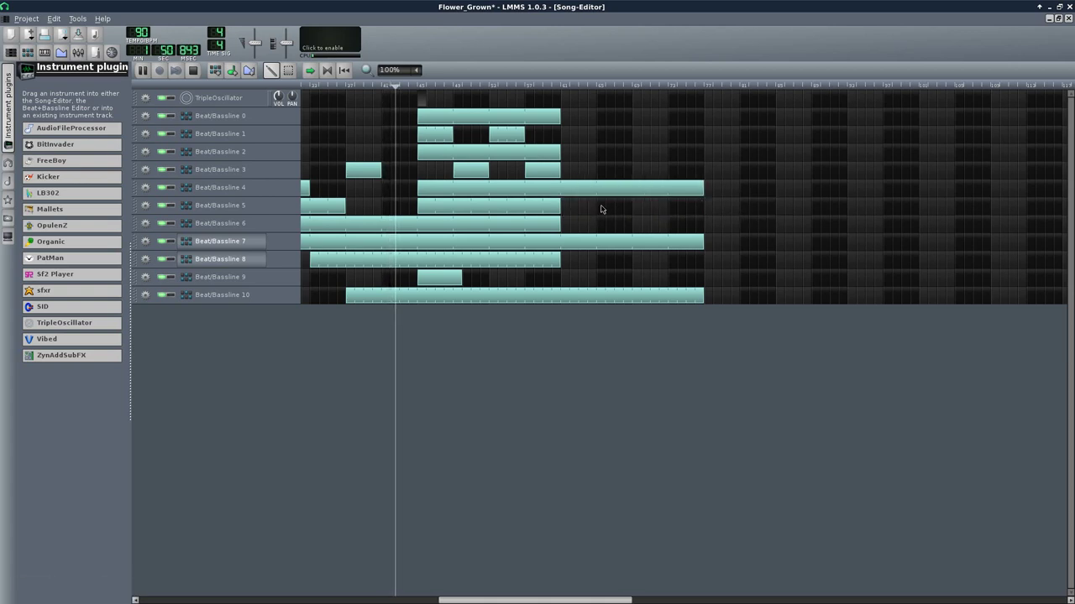
# Step: Add Beat/Bassline 5 blocks at bars 65 and 69, a Beat/Bassline 6 block at bar 73 and a Beat/Bassline 9 block at bar 61
pyautogui.click(602, 208)
pyautogui.click(638, 210)
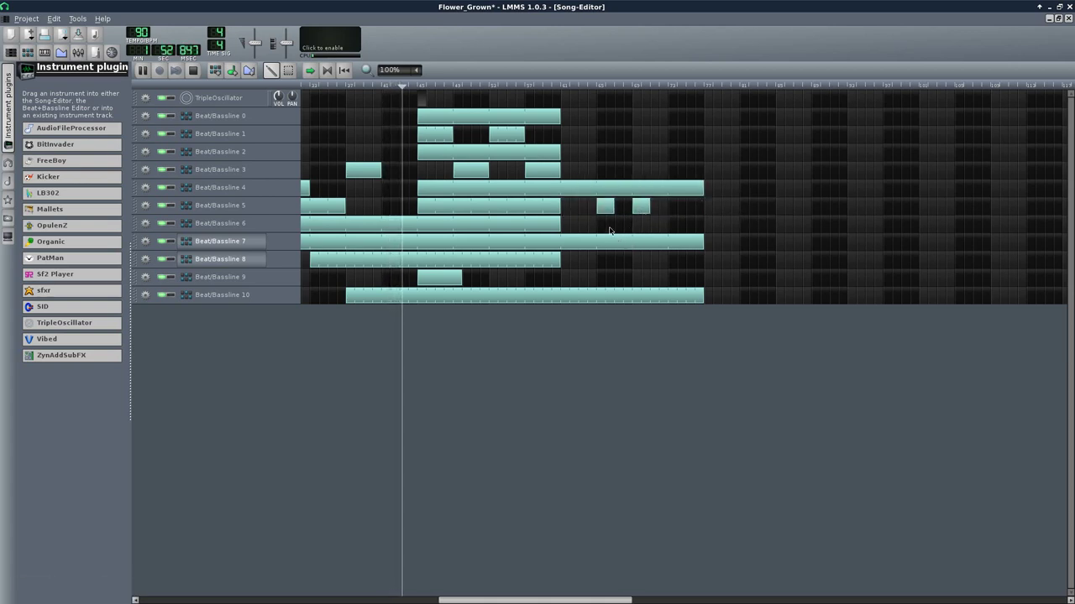
pyautogui.click(672, 225)
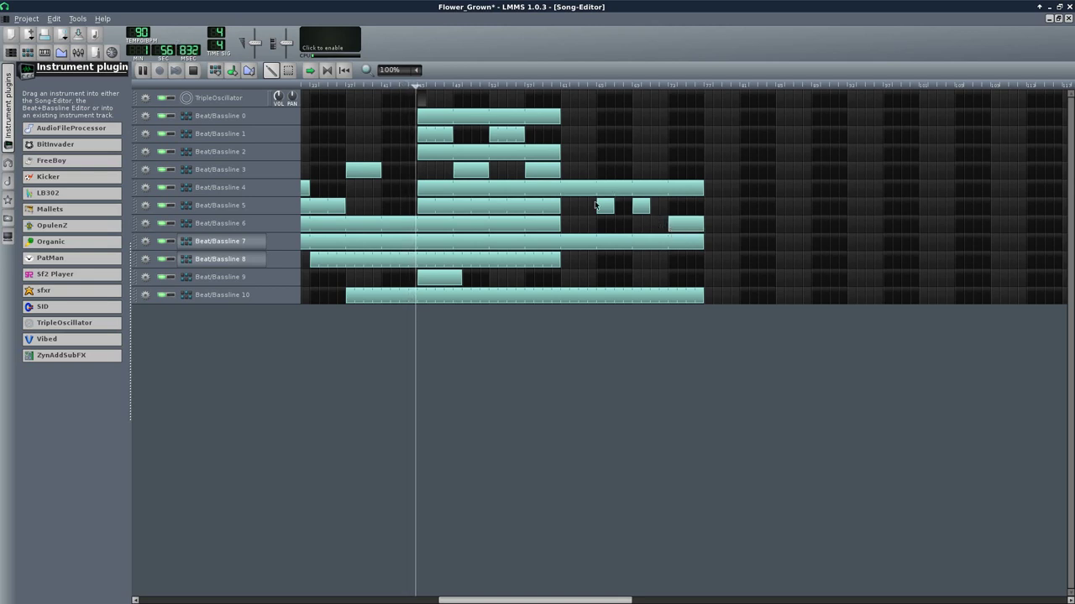
pyautogui.click(568, 278)
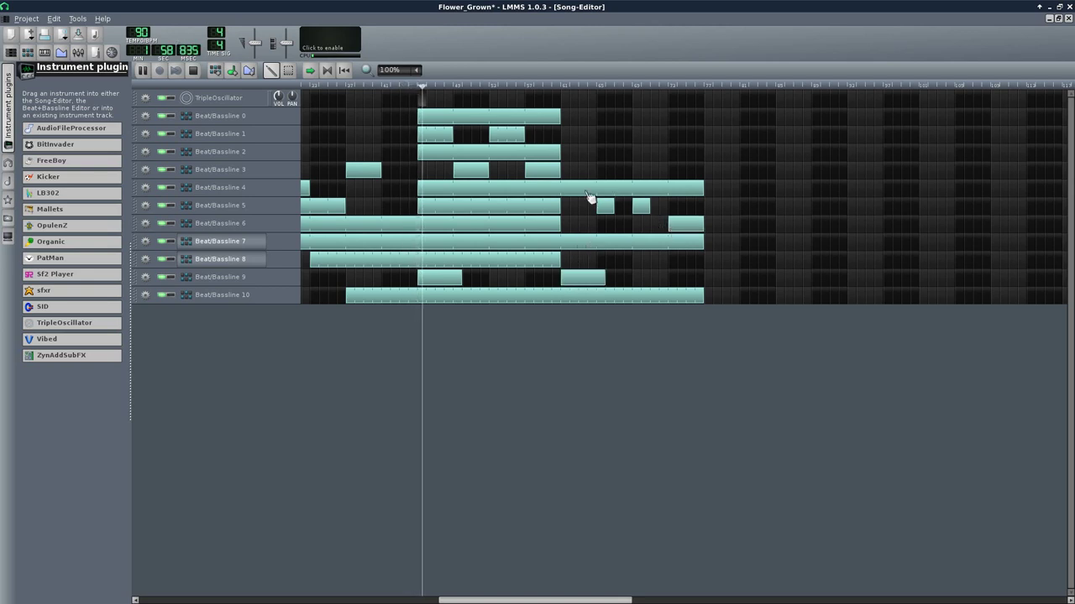
# Step: Lower the volume of the seventh FluidR3_GM instrument and check its Beat/Bassline 9 pattern in the Beat+Bassline Editor
pyautogui.click(28, 52)
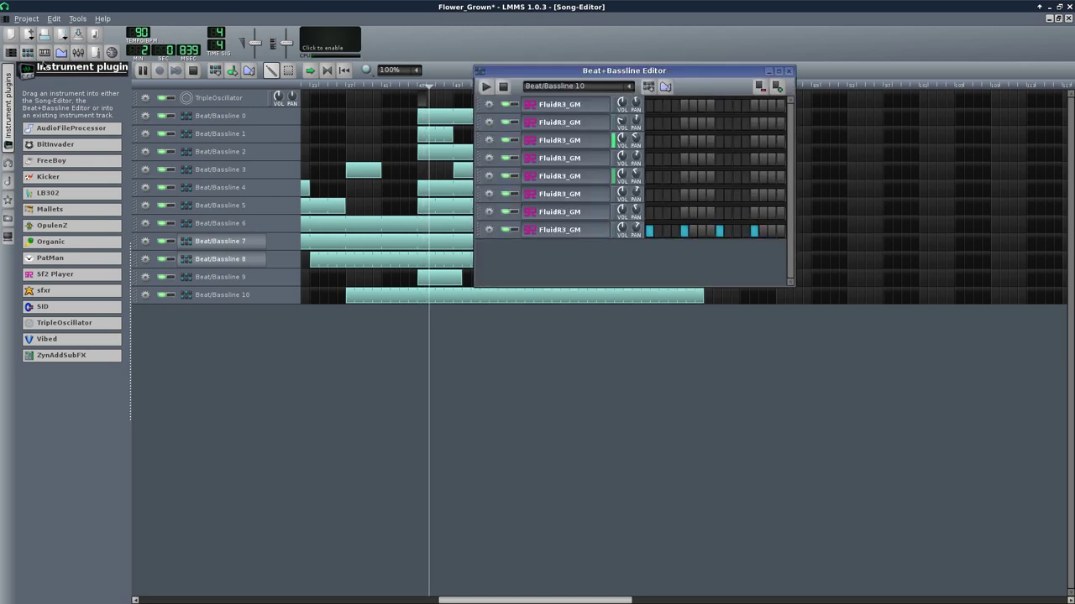
pyautogui.click(622, 211)
pyautogui.moveTo(623, 211); pyautogui.dragTo(622, 227)
pyautogui.click(621, 86)
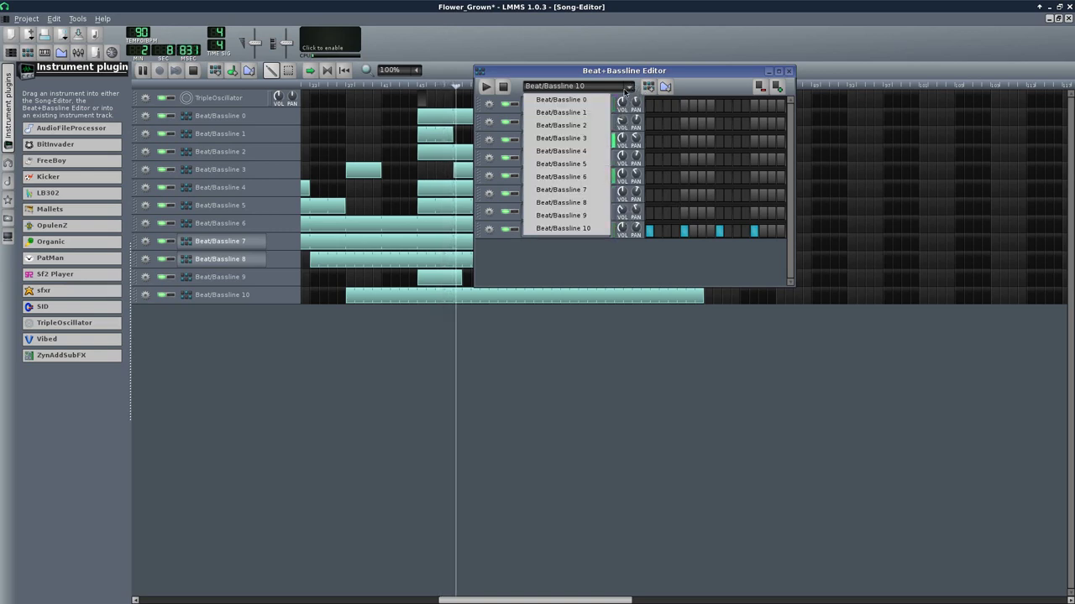
pyautogui.click(600, 219)
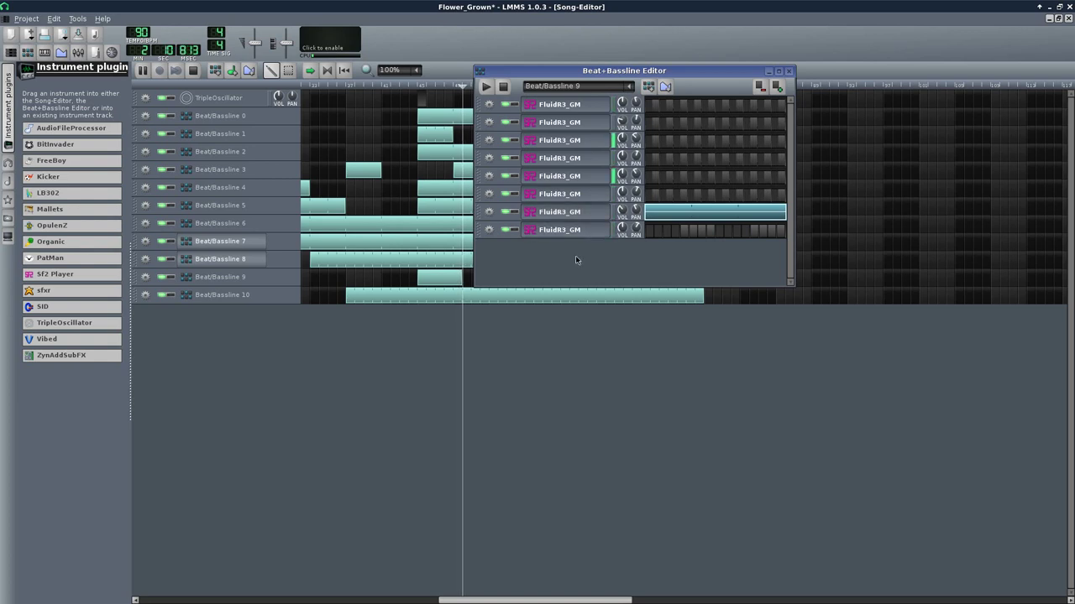
pyautogui.press('F6')
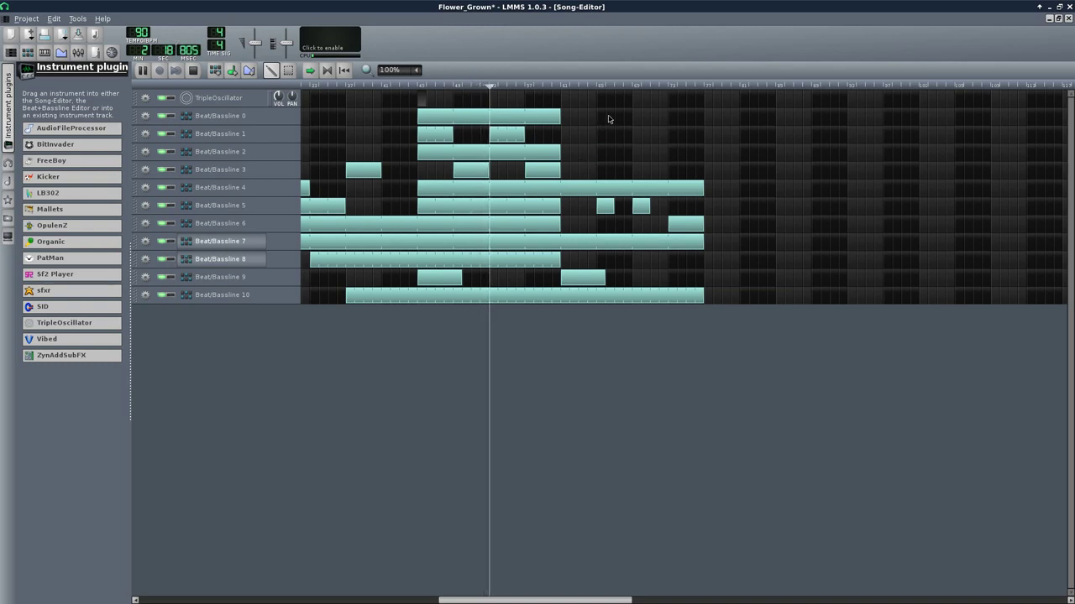
# Step: Add a Beat/Bassline 0 segment spanning bars 69 through 84 and a Beat/Bassline 1 segment spanning bars 61 through 64
pyautogui.click(634, 119)
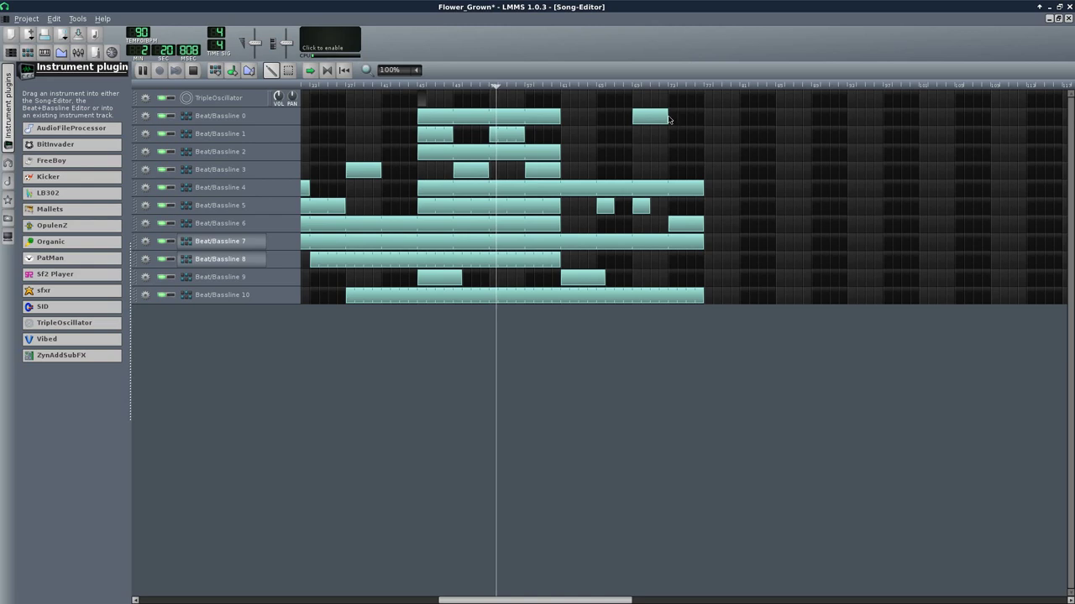
pyautogui.moveTo(668, 116); pyautogui.dragTo(775, 115)
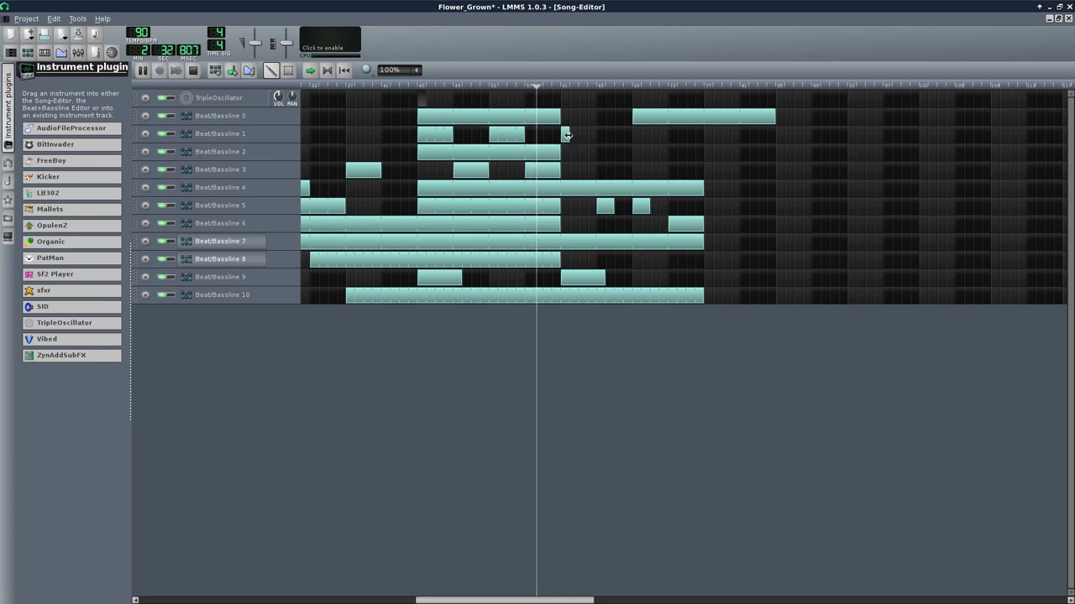
pyautogui.moveTo(568, 135); pyautogui.dragTo(597, 143)
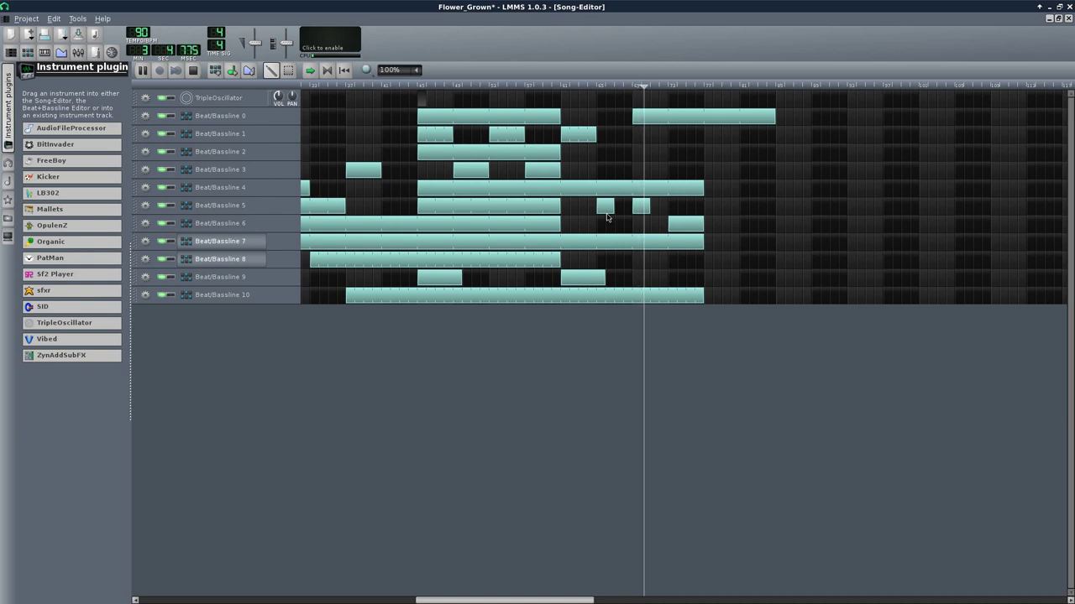
# Step: Remove the TripleOscillator track from the song and save the project
pyautogui.click(144, 98)
pyautogui.click(152, 132)
pyautogui.hotkey('ctrl', 's')
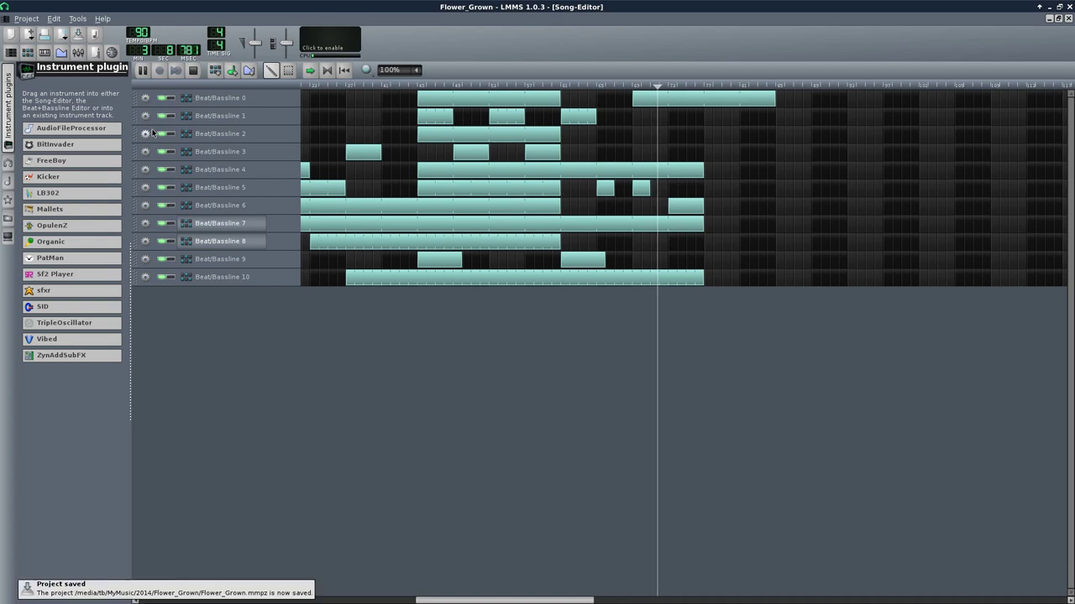
# Step: Add one-bar Beat/Bassline 8 blocks at bars 77 and 79, and extend the last Beat/Bassline 6 segment through bar 88
pyautogui.click(710, 243)
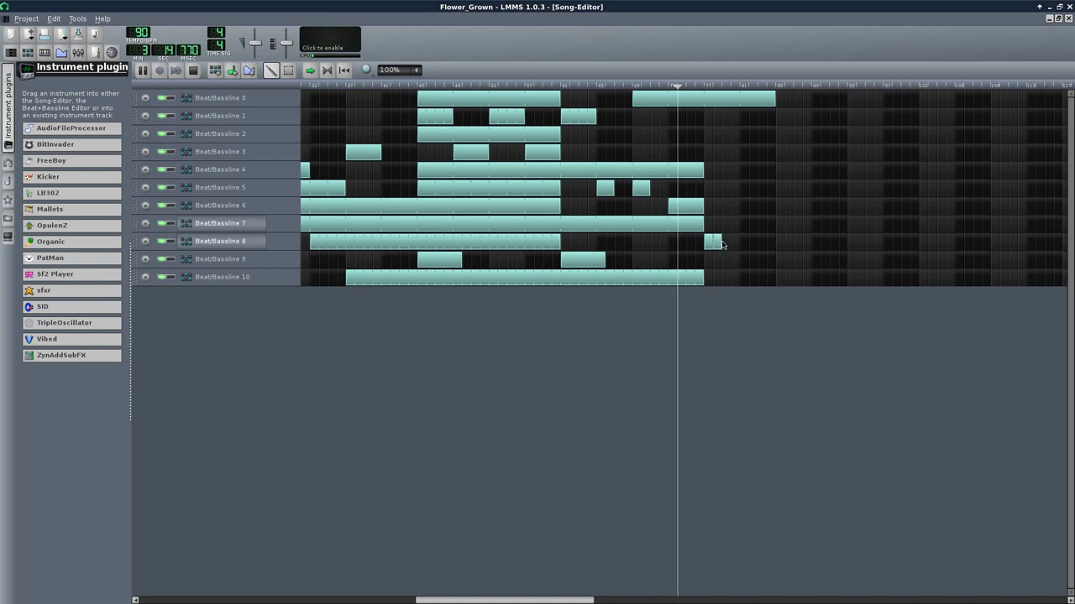
pyautogui.click(725, 244)
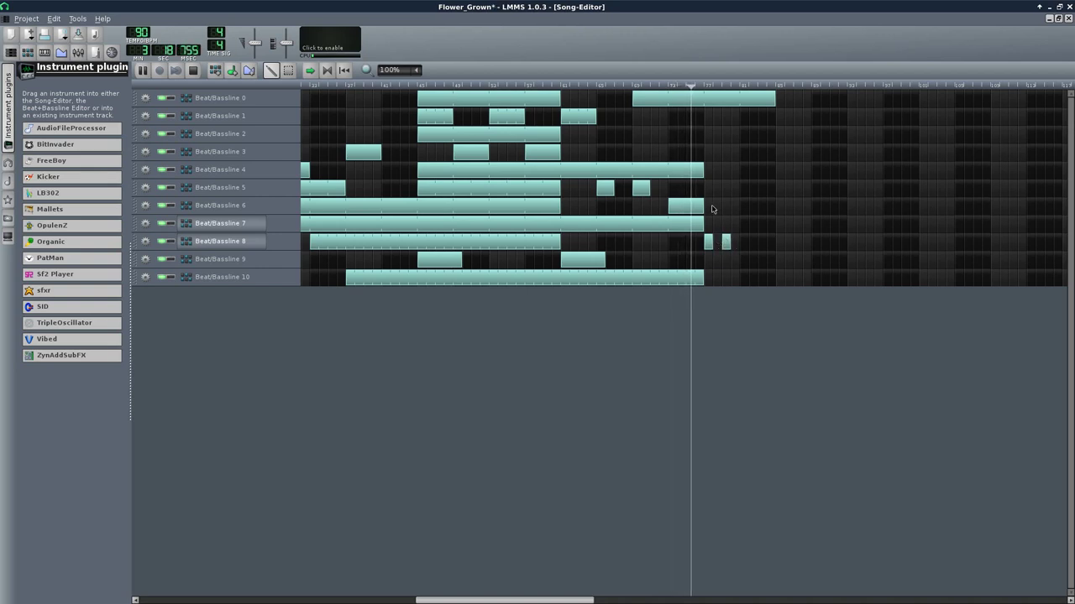
pyautogui.moveTo(703, 207); pyautogui.dragTo(811, 206)
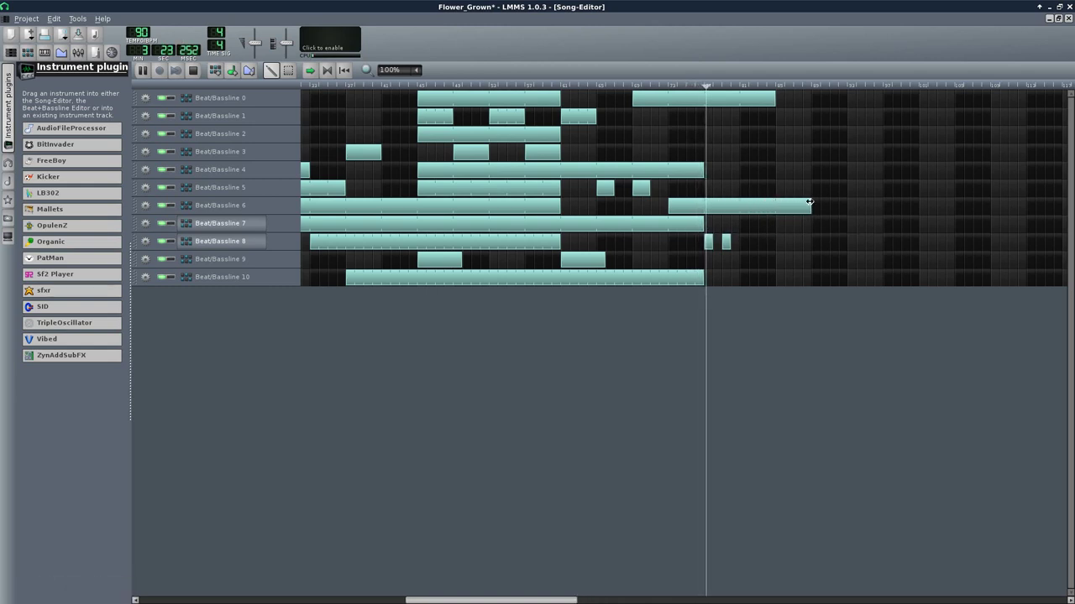
# Step: Add a Beat/Bassline 5 segment spanning bars 81 through 84 and a Beat/Bassline 4 segment spanning bars 85 through 92
pyautogui.click(746, 190)
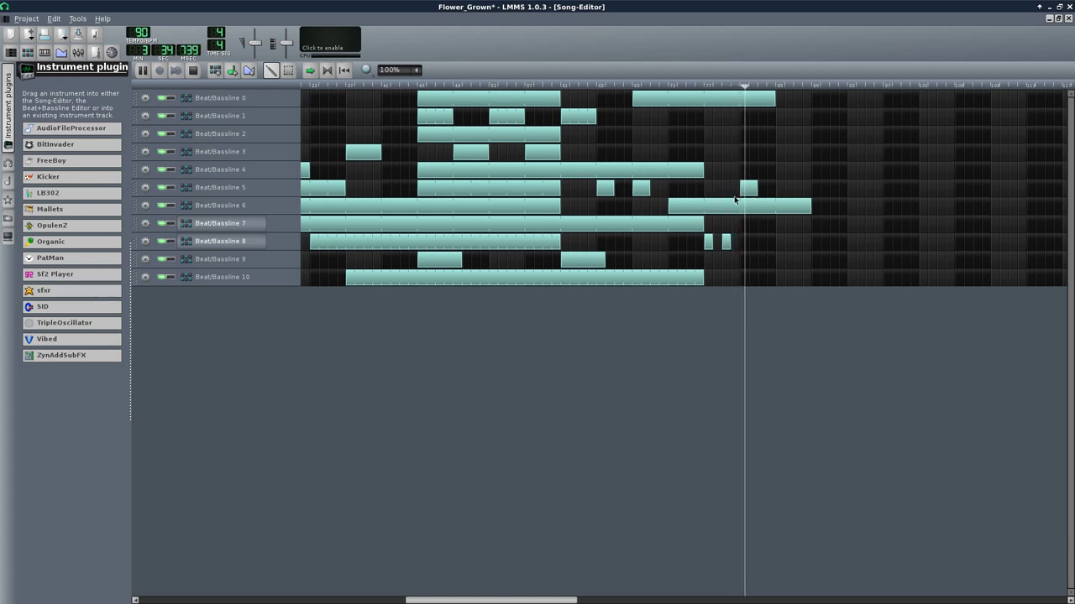
pyautogui.moveTo(756, 188); pyautogui.dragTo(772, 187)
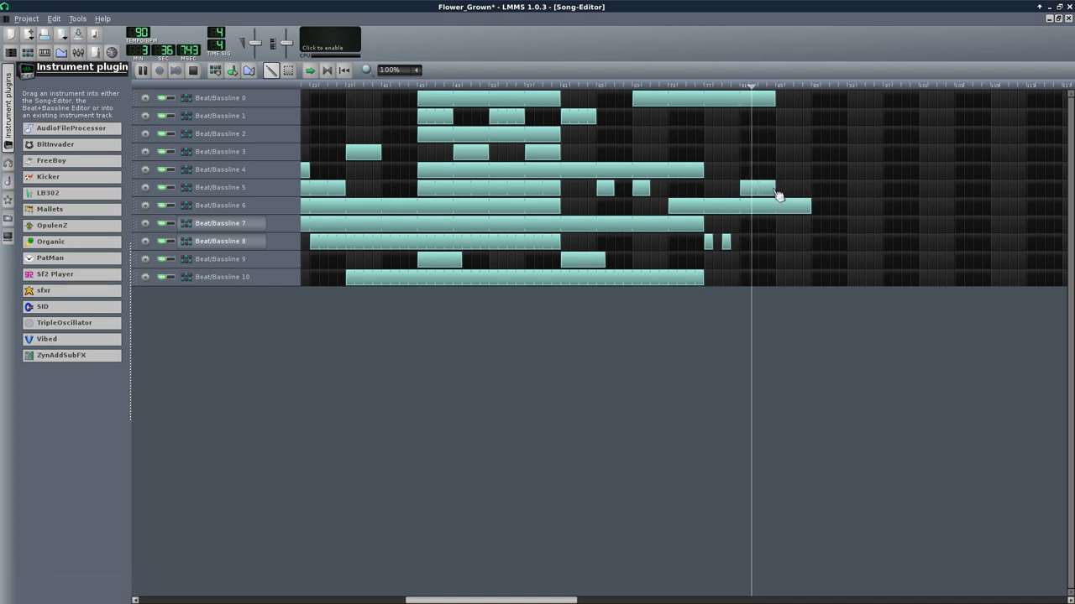
pyautogui.click(791, 170)
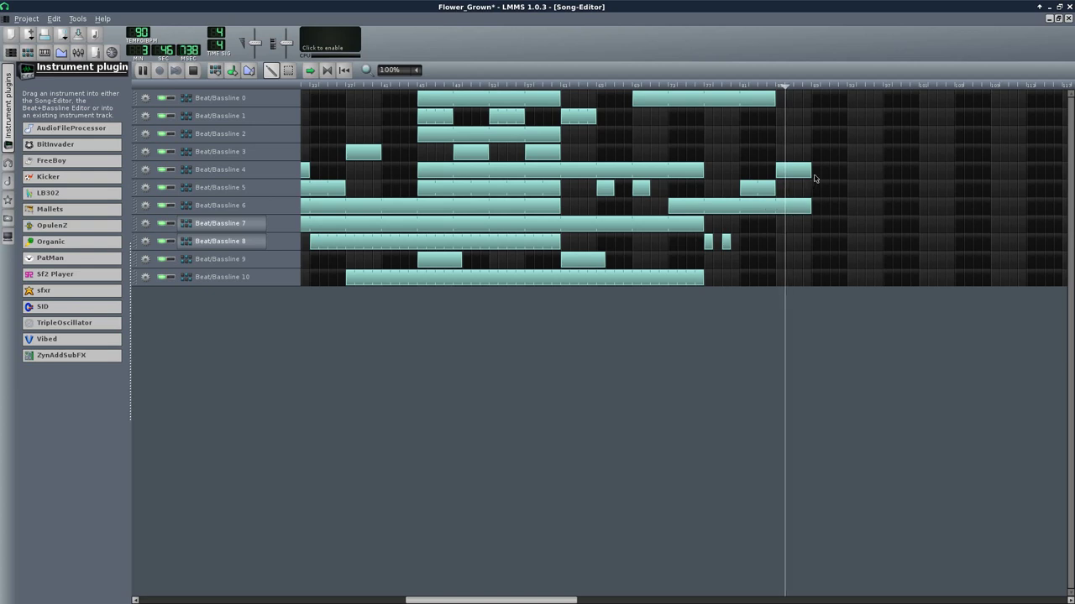
pyautogui.moveTo(811, 174); pyautogui.dragTo(849, 180)
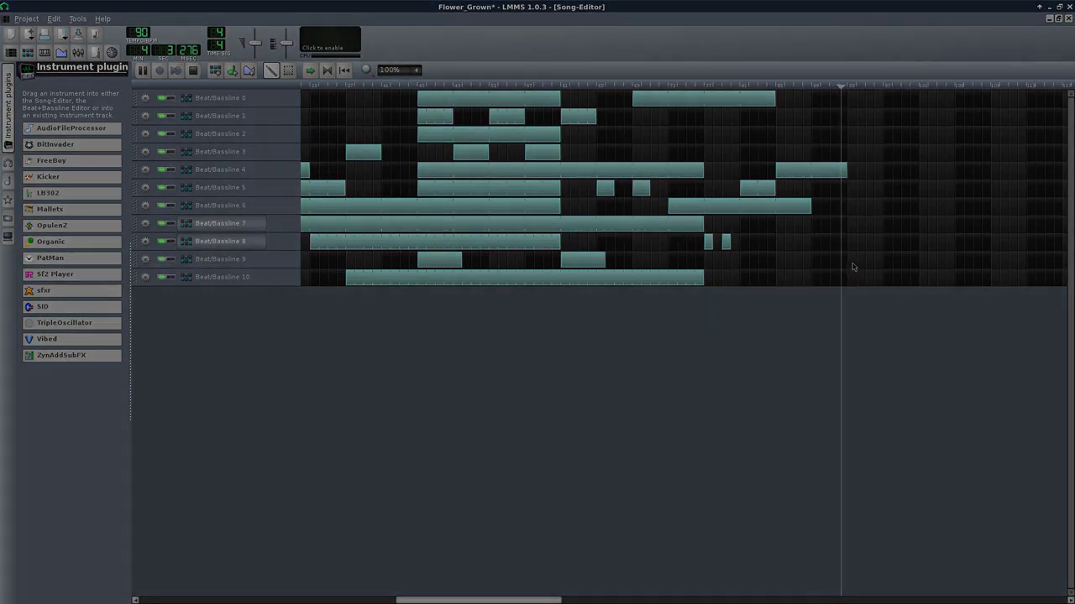
pyautogui.click(855, 262)
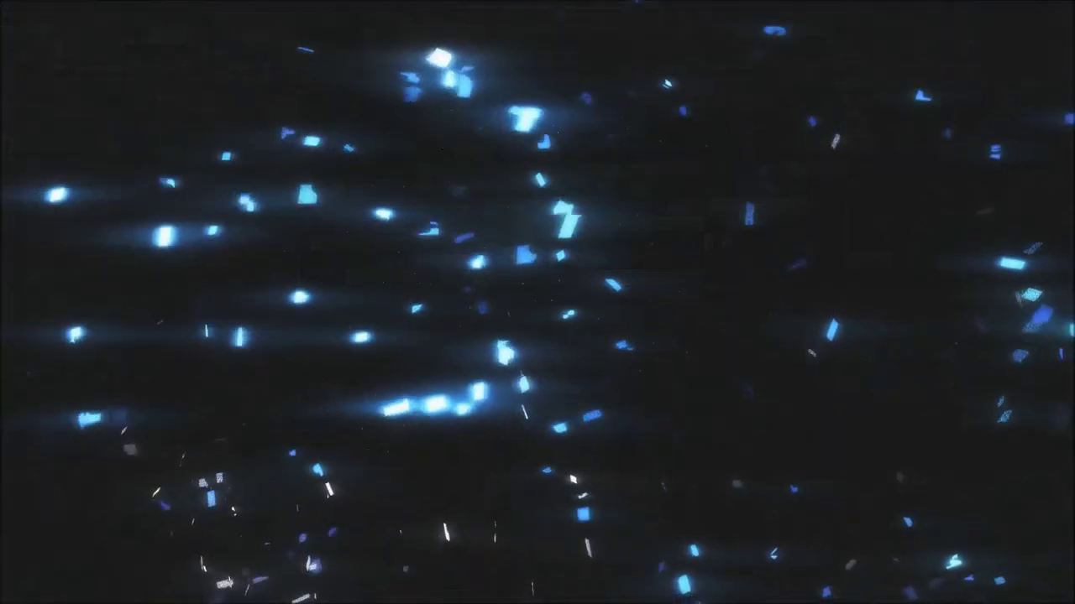